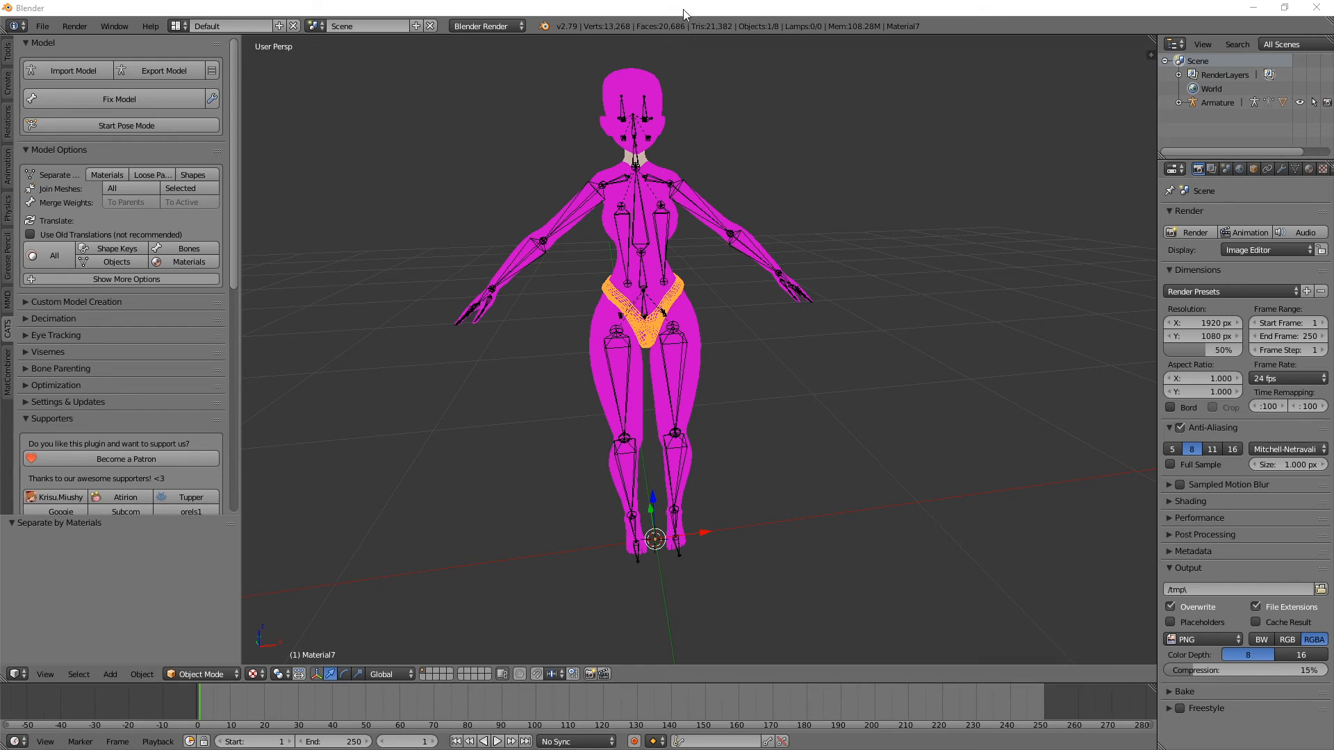
Step: Select the avatar's body mesh and examine the untextured magenta model from several angles
middle_click_drag(685, 124, 604, 107)
middle_click_drag(734, 131, 665, 137)
mouse_move(721, 214)
middle_mouse_down()
mouse_move(689, 192)
mouse_move(708, 193)
middle_mouse_up()
right_click(690, 325)
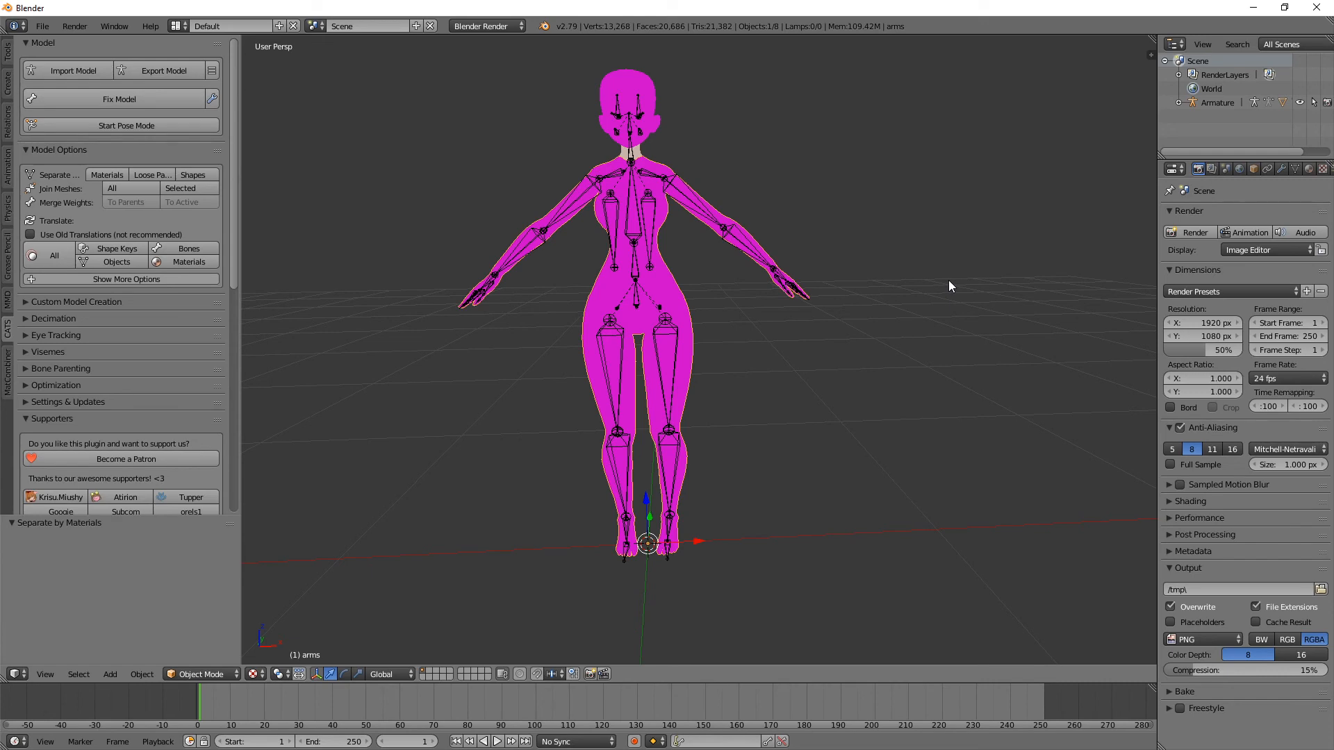
middle_click_drag(798, 244, 837, 253)
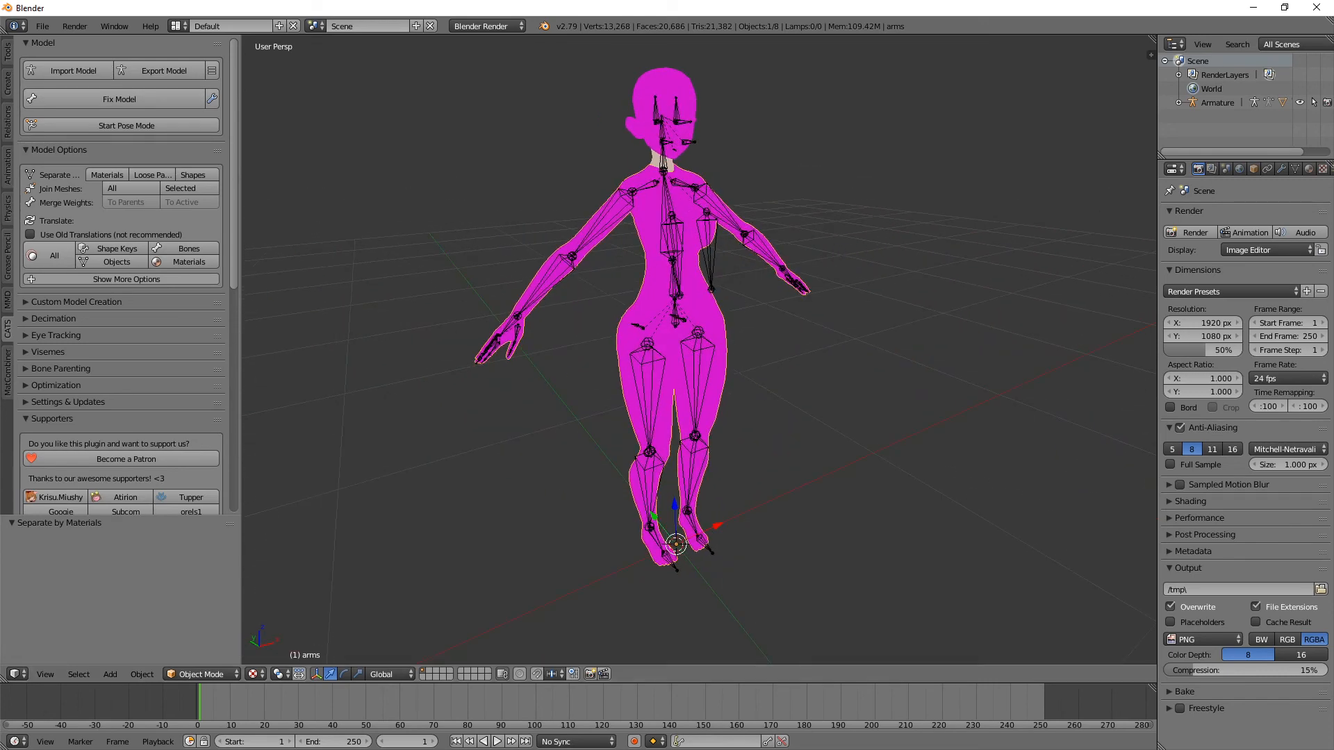
middle_click_drag(1046, 71, 923, 80)
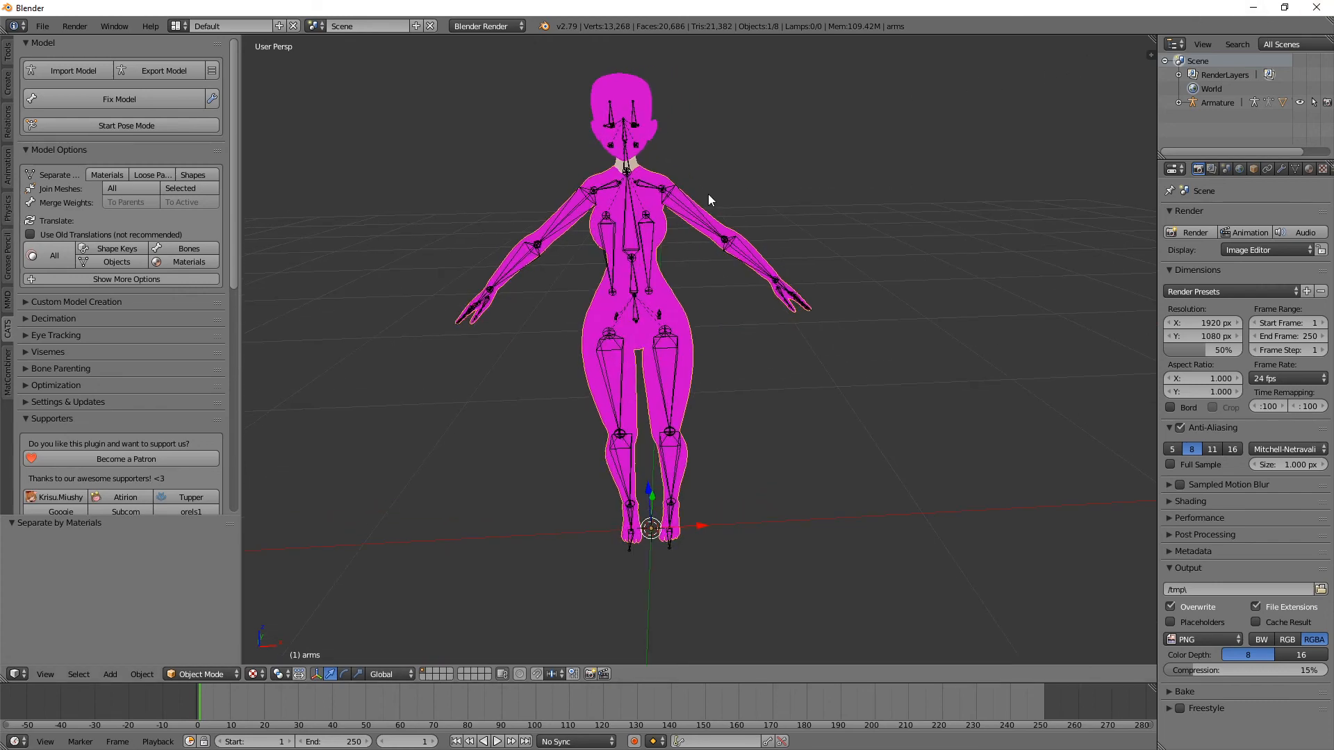
middle_click_drag(566, 125, 626, 179)
middle_click_drag(595, 262, 702, 202)
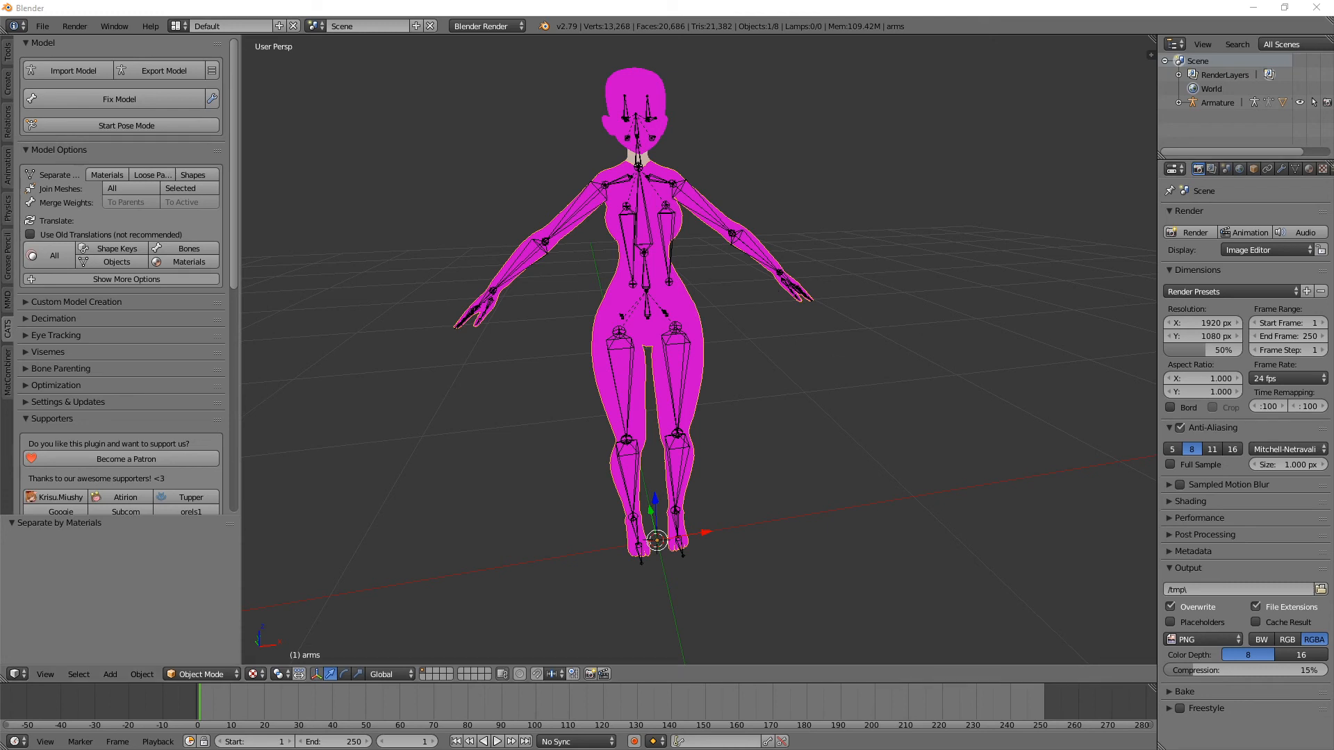
middle_click_drag(827, 240, 697, 284)
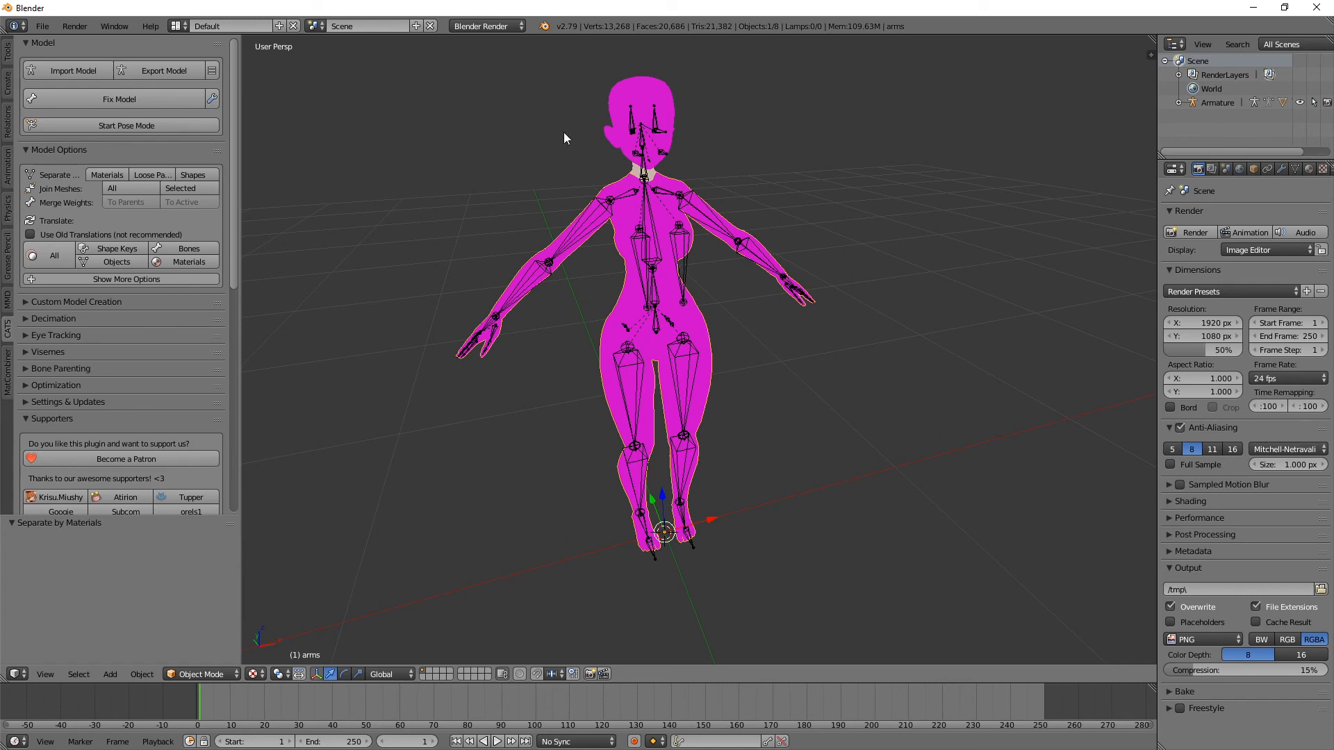
mouse_move(695, 139)
middle_mouse_down()
mouse_move(907, 131)
mouse_move(684, 132)
middle_mouse_up()
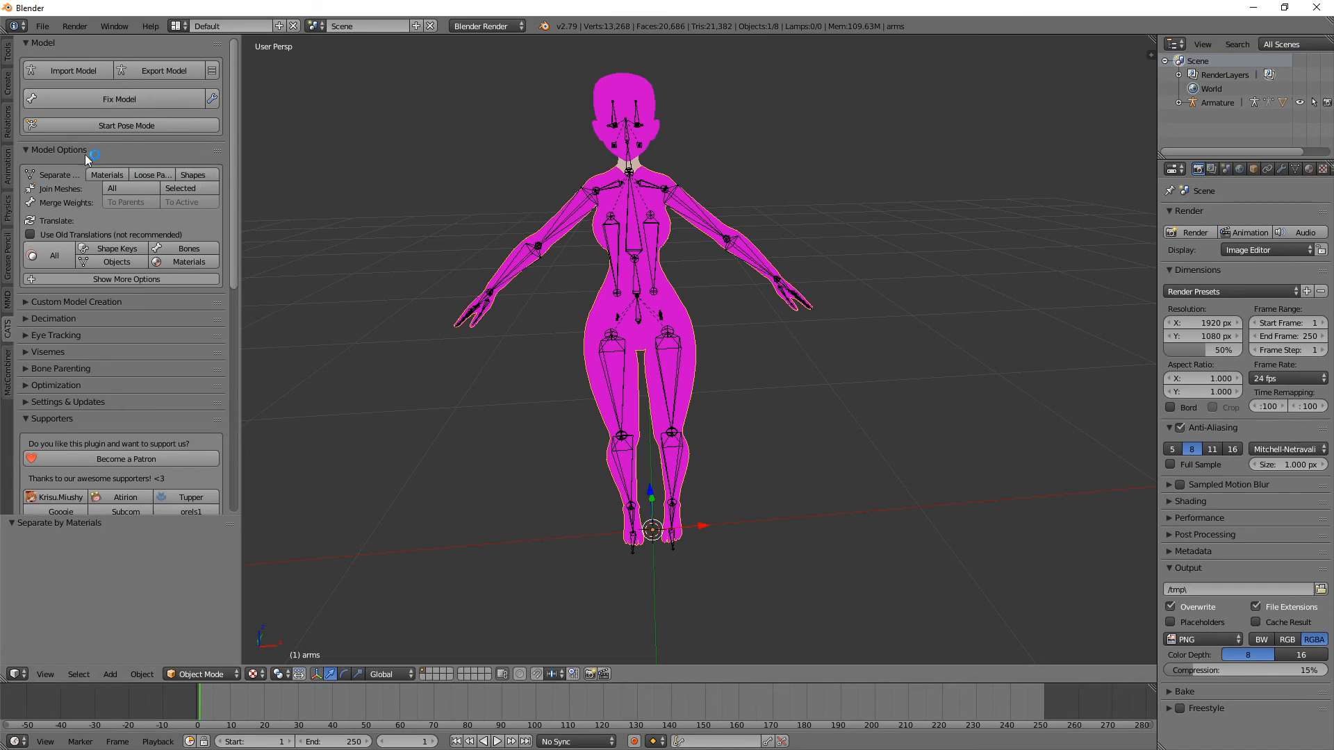
left_click(67, 76)
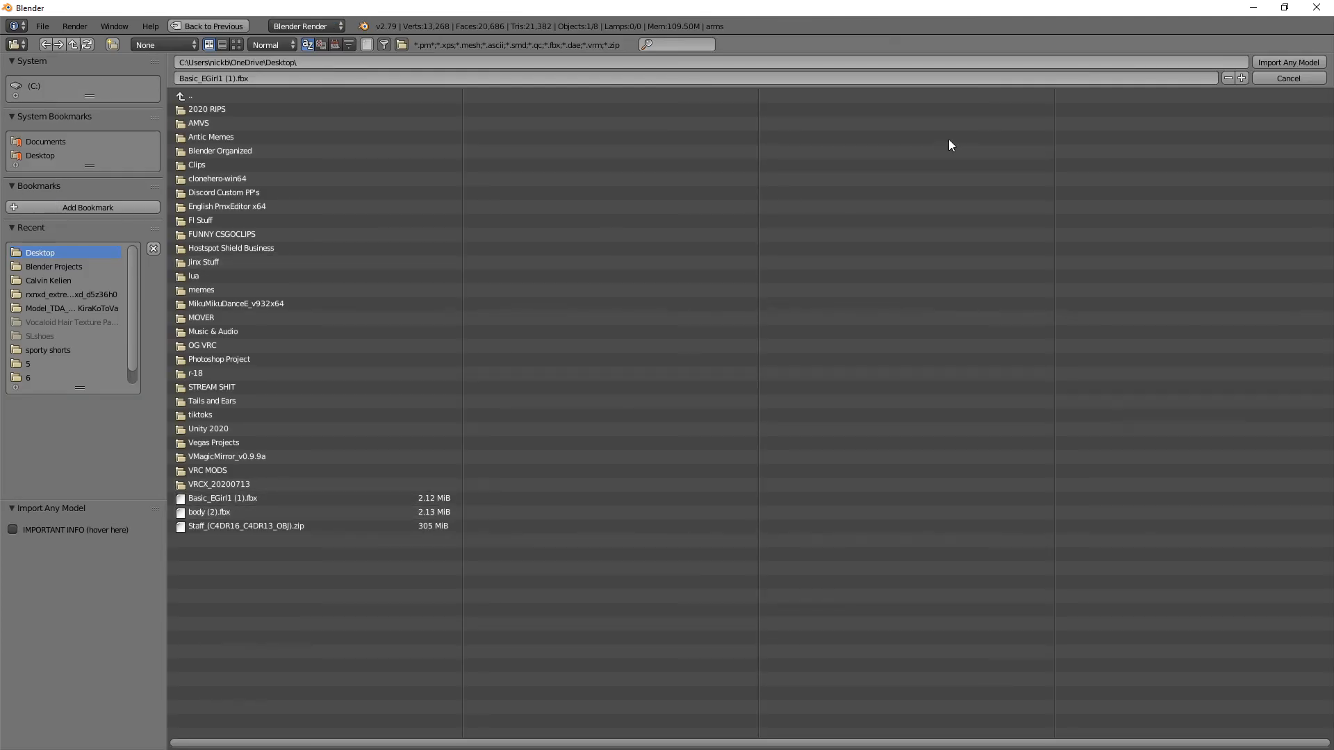
left_click(1288, 80)
middle_click_drag(574, 241, 594, 226)
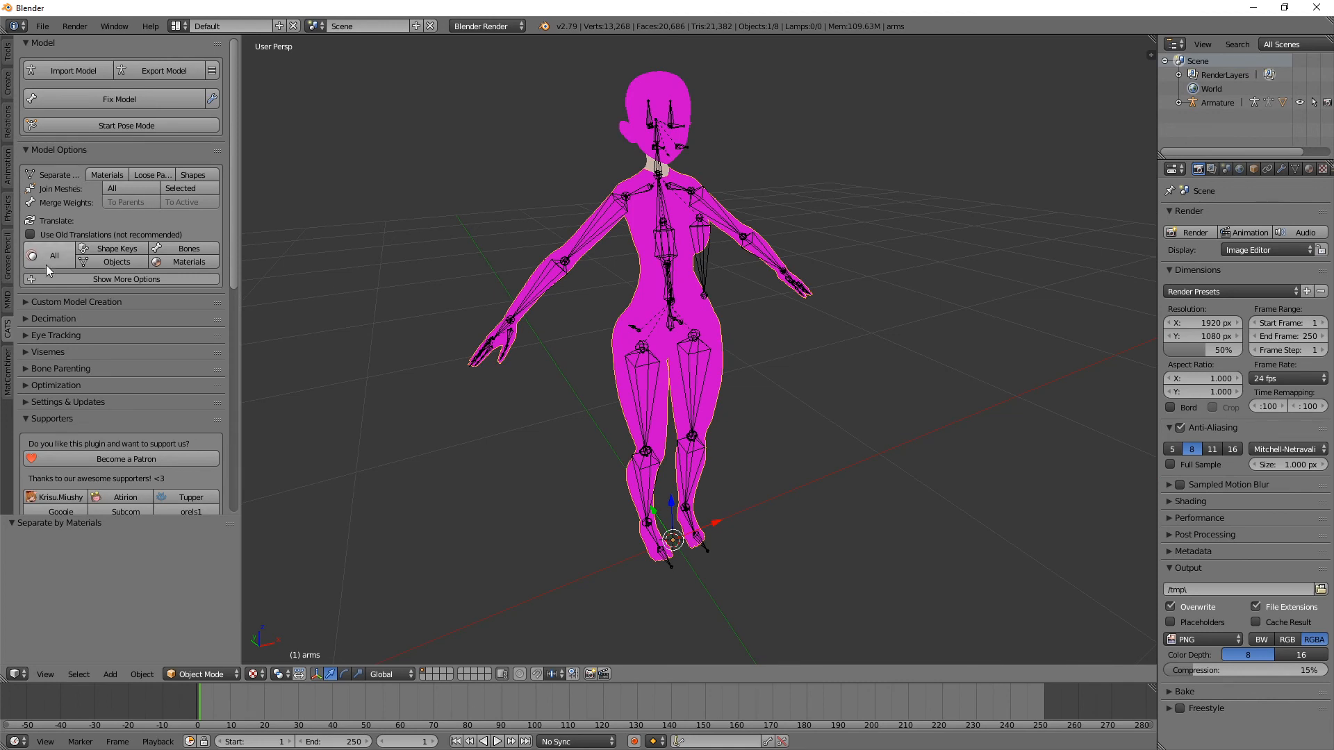
Step: Separate the avatar model into individual meshes by materials
left_click(28, 152)
left_click(36, 153)
middle_click_drag(717, 313, 679, 314)
left_click(104, 175)
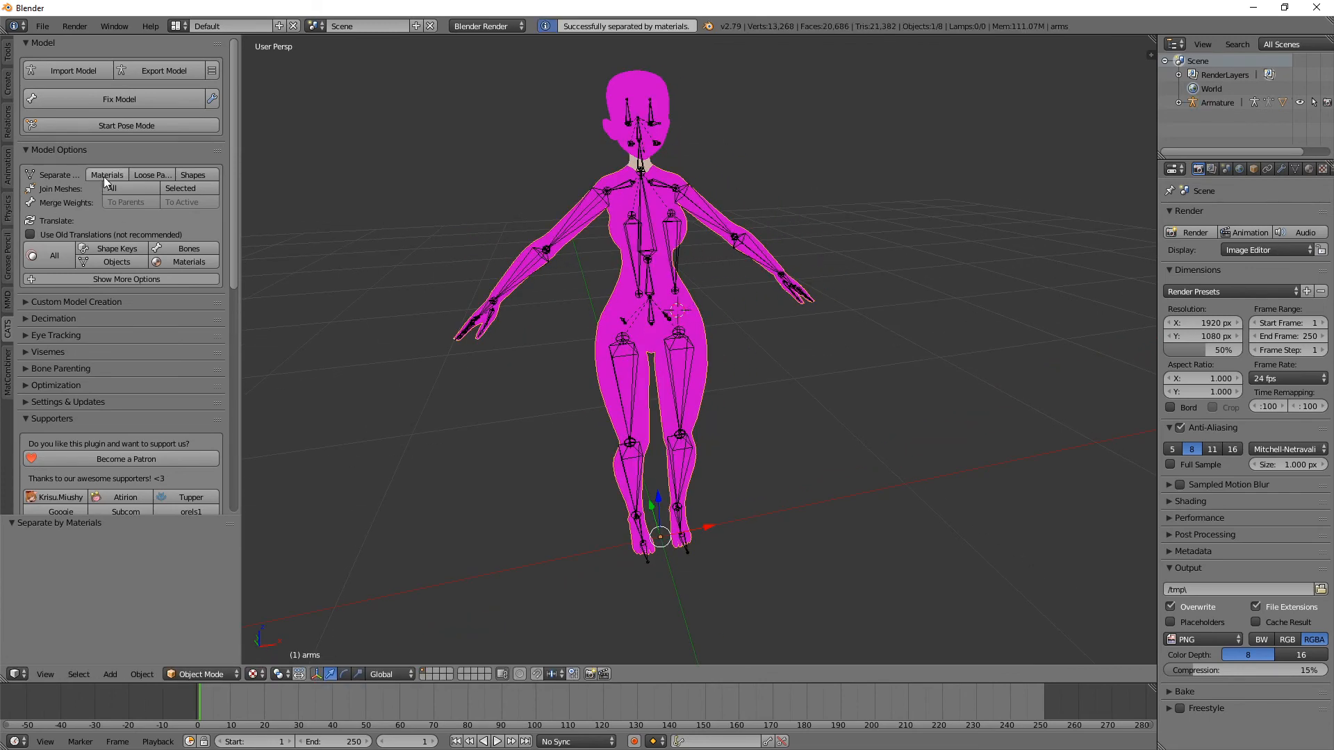
Step: Select the underwear mesh and remove its Material7 material slot
scroll(724, 258, "up", 3)
scroll(691, 271, "down", 3)
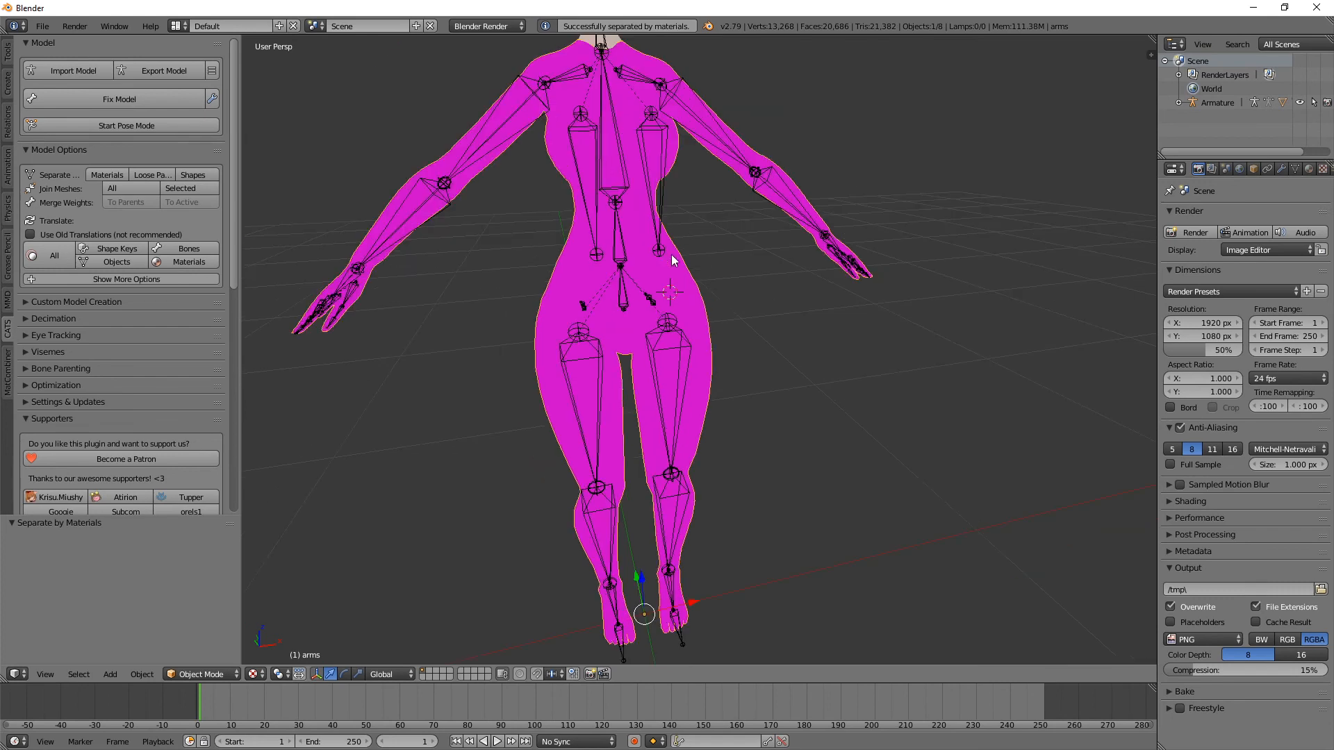
right_click(624, 337)
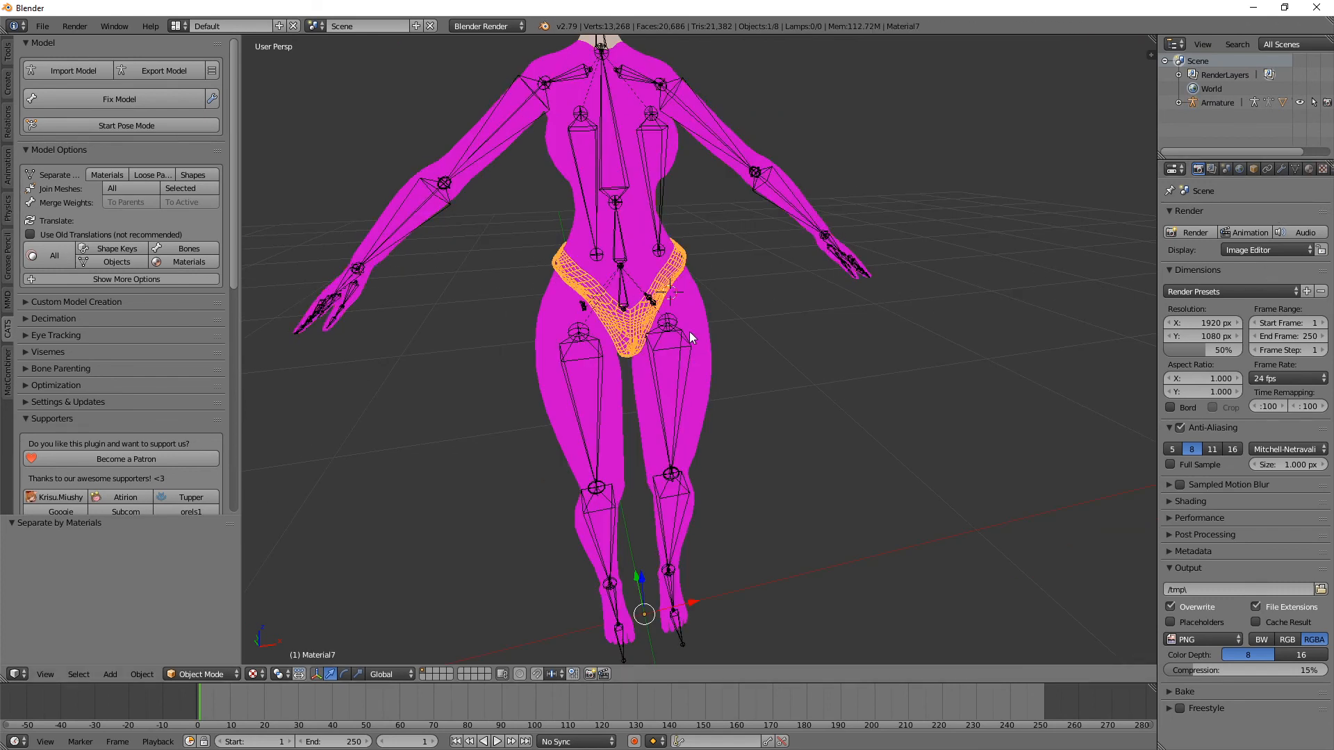
left_click_drag(1158, 218, 1079, 217)
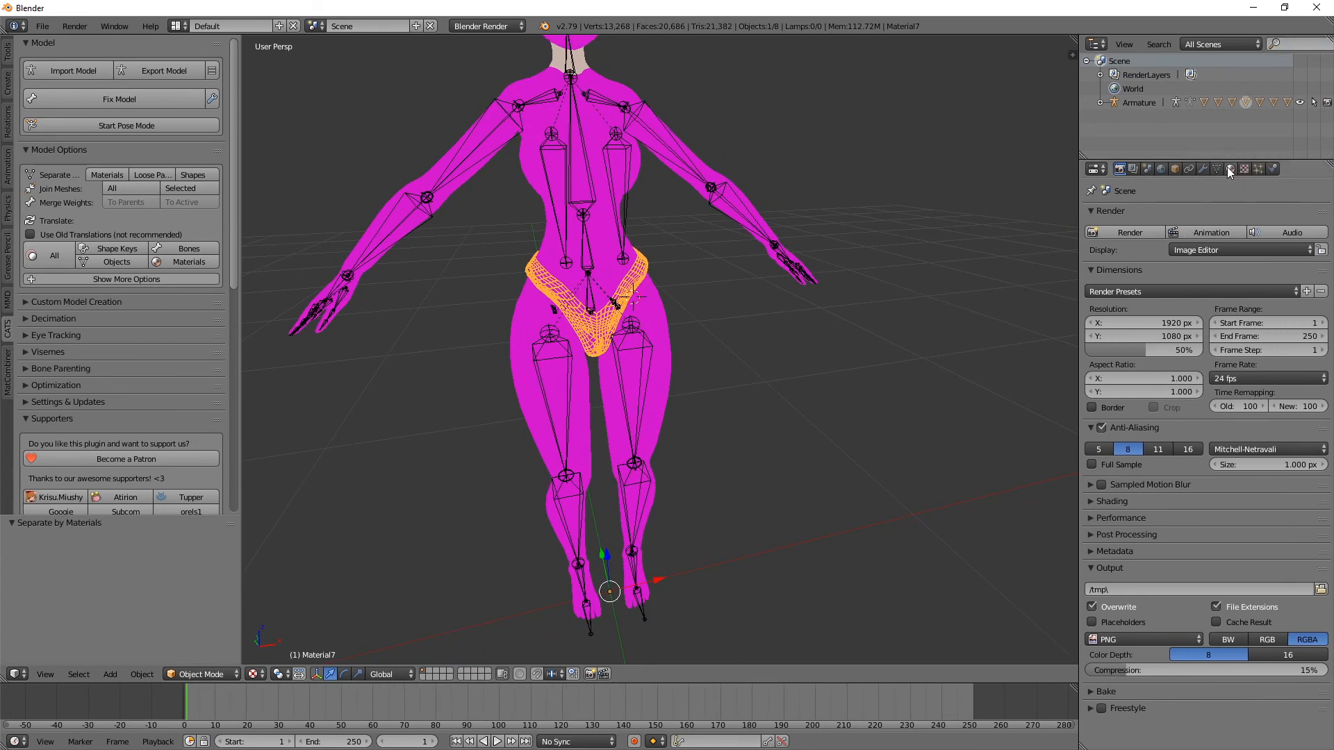
left_click(1138, 171)
left_click(1161, 170)
left_click(1202, 170)
left_click(1230, 171)
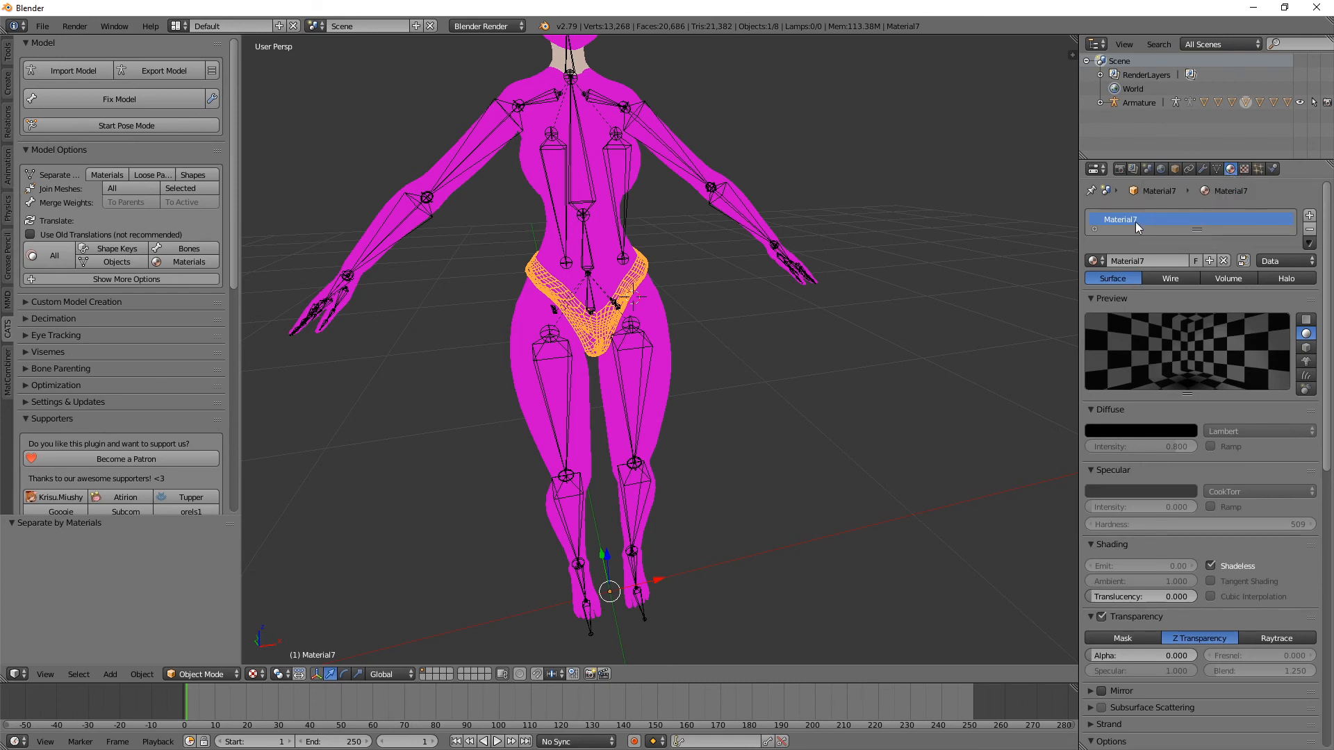
left_click(1311, 232)
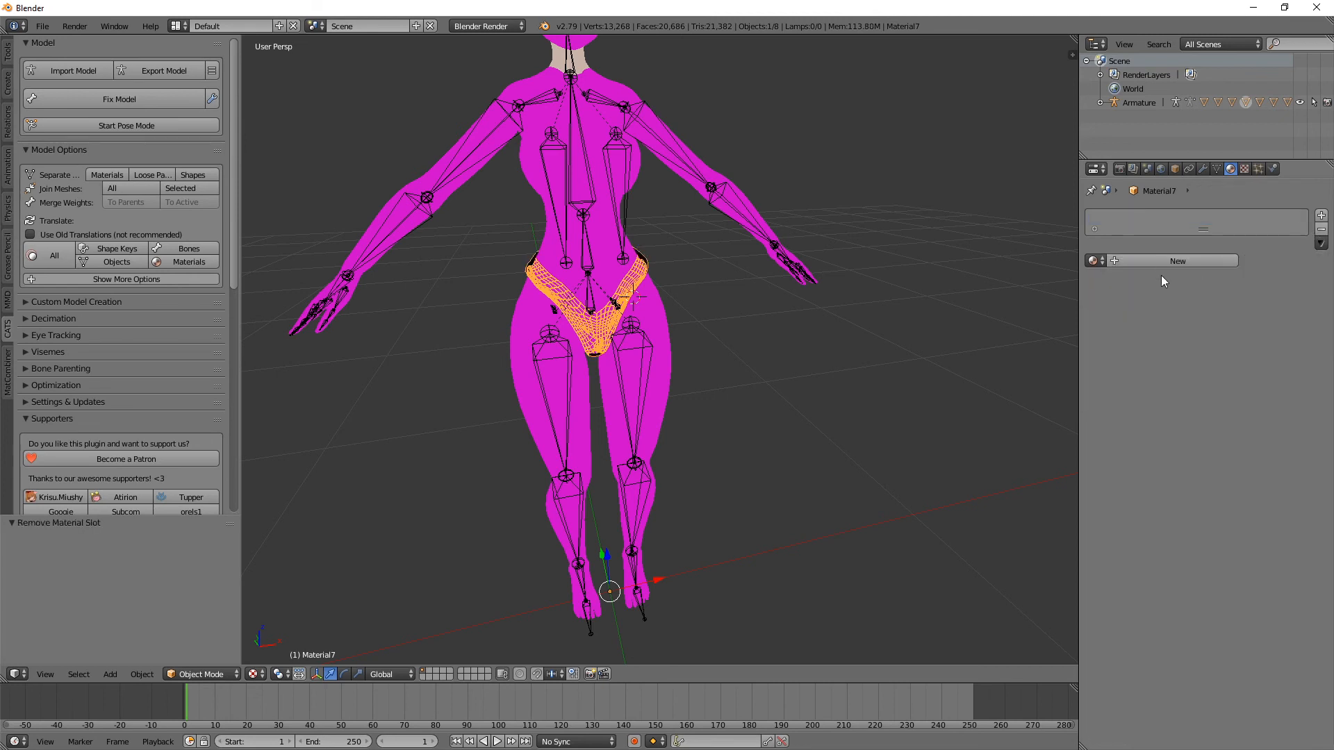
Step: Give the underwear mesh a new shadeless material with a white diffuse colour
left_click(1161, 268)
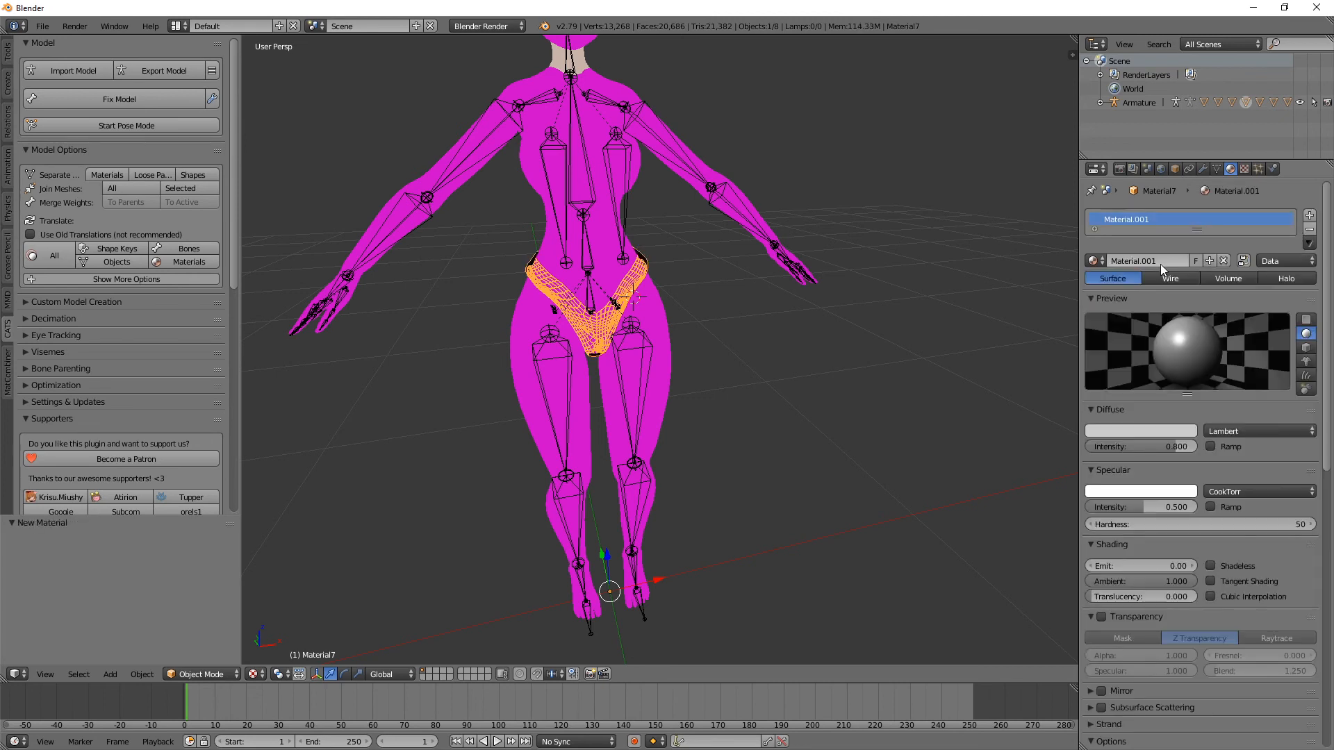
left_click(1209, 566)
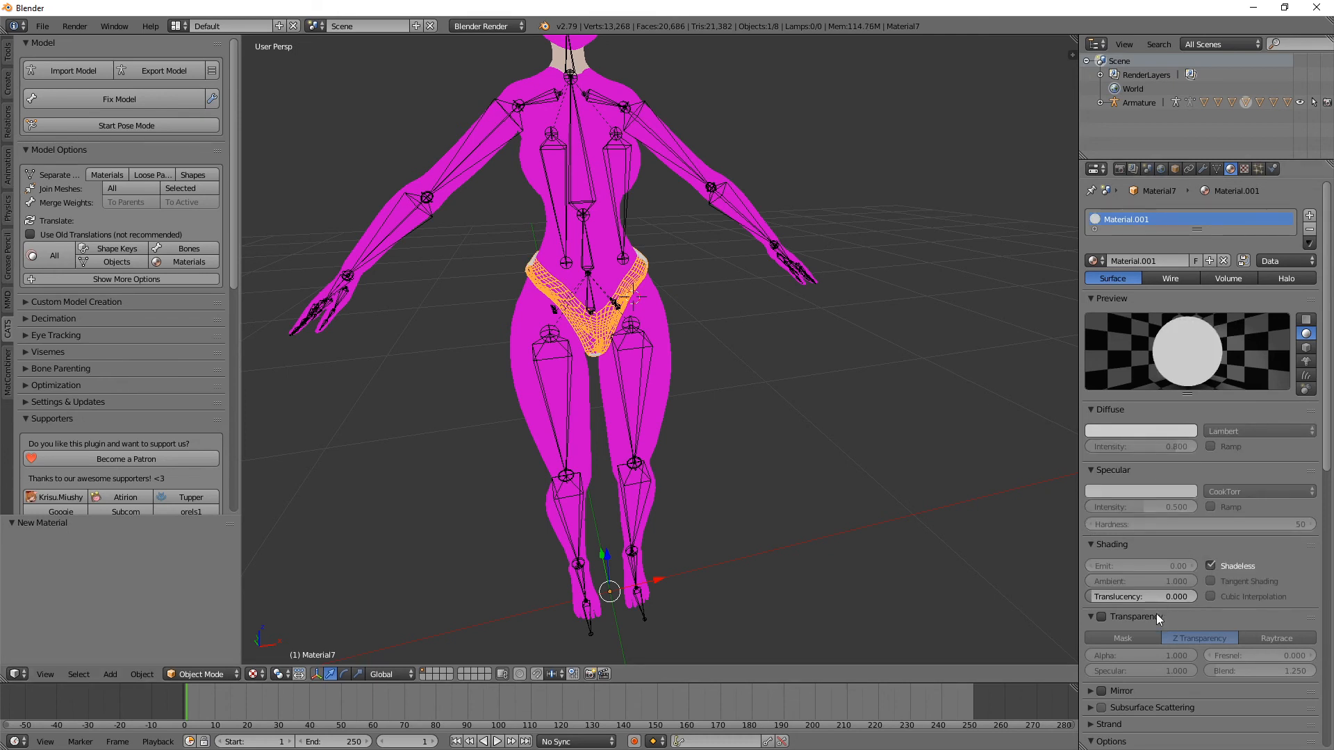
left_click(1131, 432)
Step: Reselect the underwear mesh and try the transparency option on its new material
right_click(648, 344)
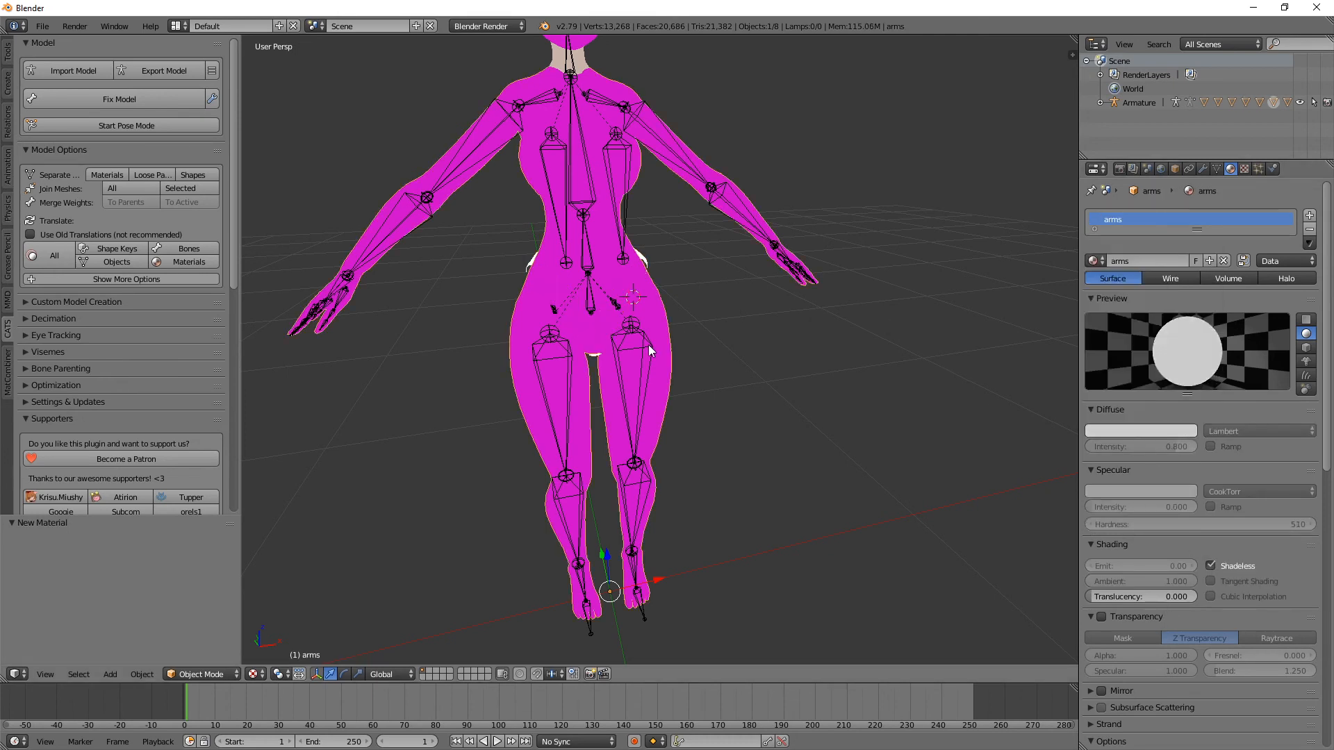
mouse_move(716, 318)
middle_mouse_down()
mouse_move(805, 315)
mouse_move(702, 307)
mouse_move(715, 312)
middle_mouse_up()
right_click(643, 255)
scroll(1217, 443, "down", 6)
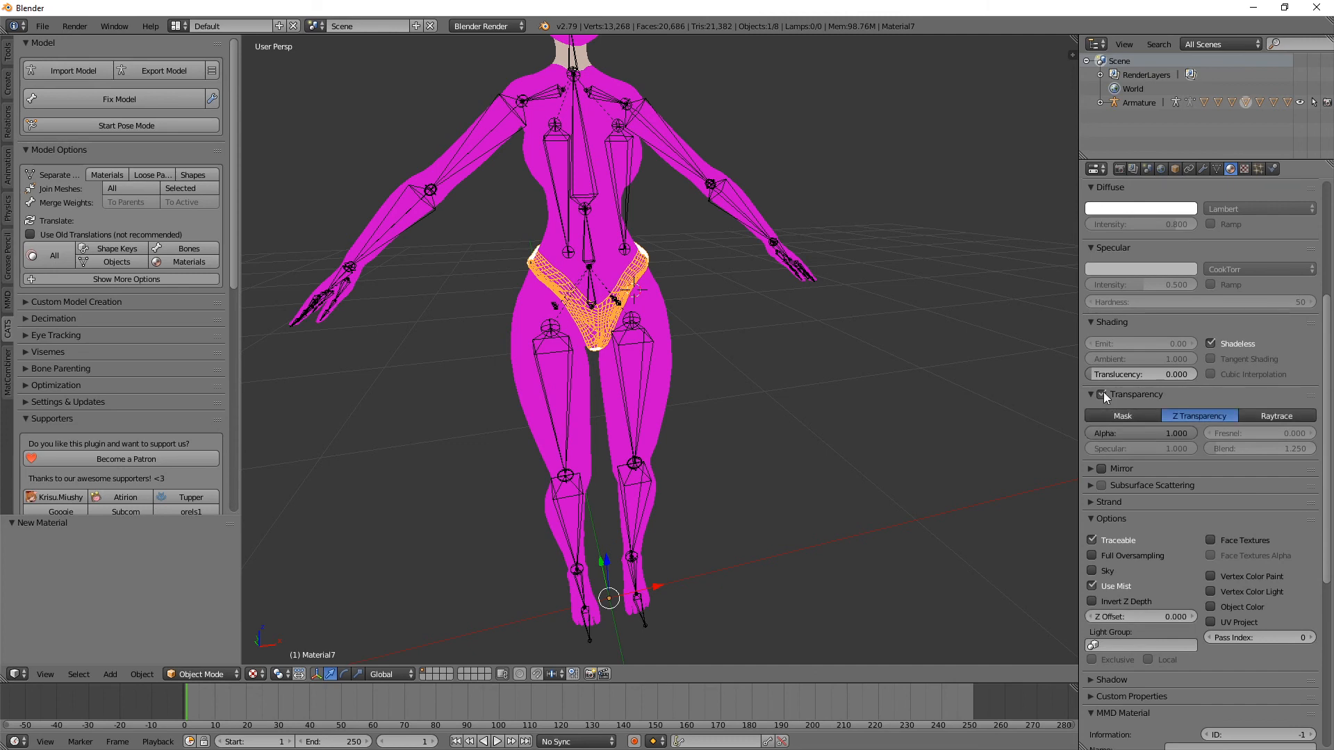
left_click(1092, 540)
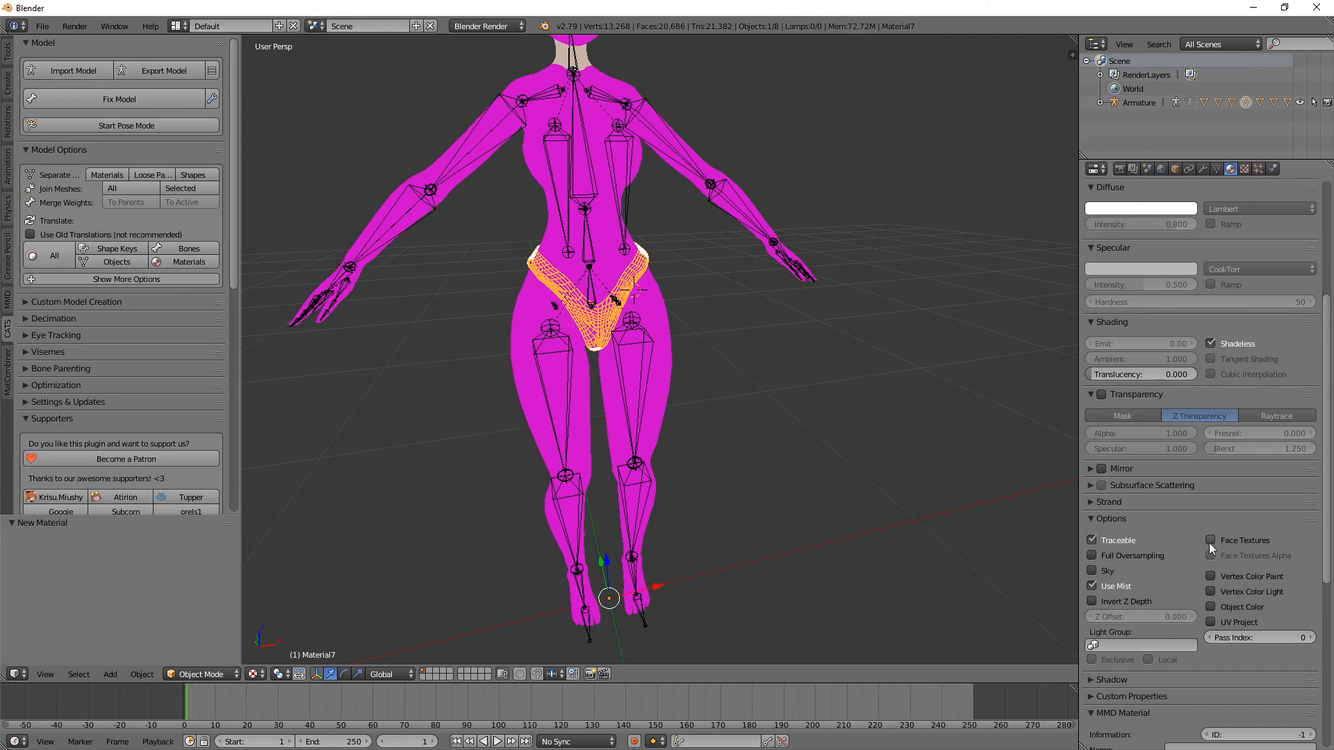
scroll(1146, 561, "down", 3)
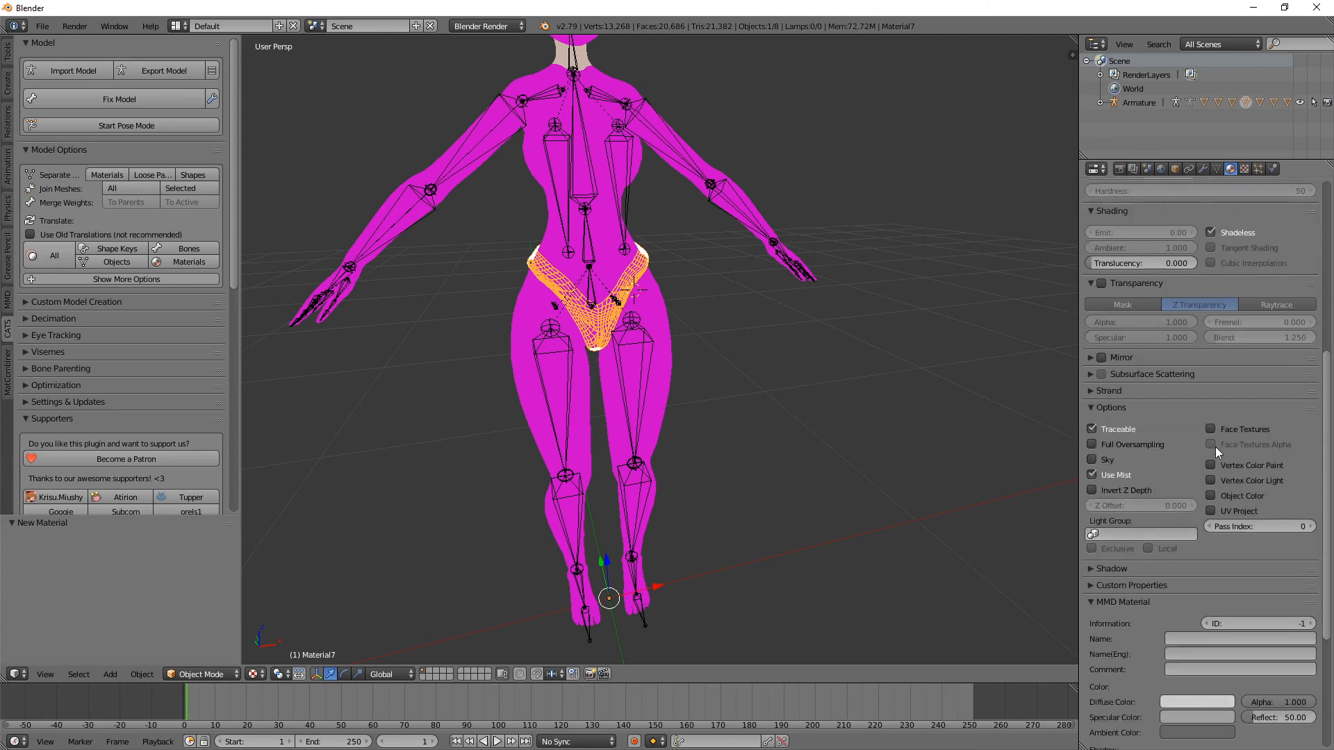
scroll(1214, 452, "down", 5)
Step: Enable Double Sided in the MMD settings of the underwear's material
left_click(1093, 598)
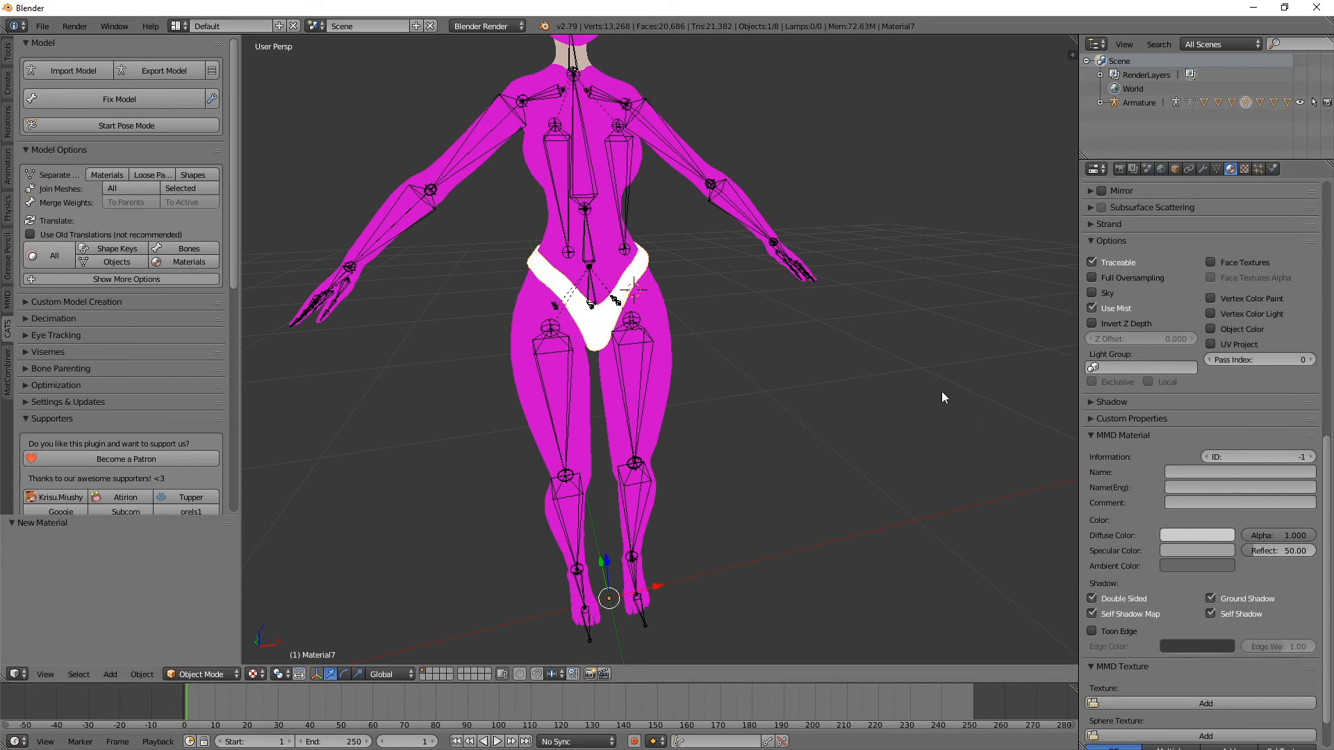
left_click(1092, 598)
middle_click_drag(730, 375, 869, 410)
scroll(1098, 556, "down", 2)
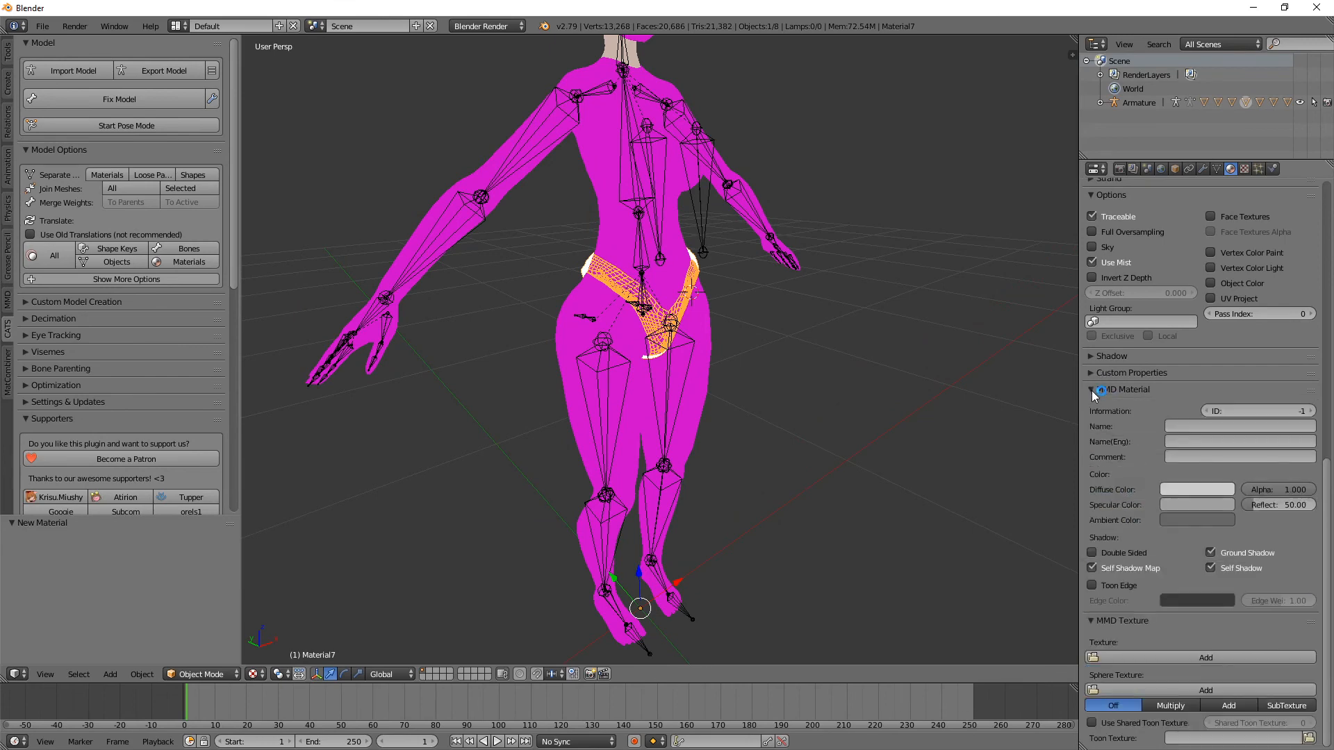
left_click(1093, 553)
right_click(675, 240)
mouse_move(674, 241)
middle_mouse_down()
mouse_move(764, 257)
mouse_move(631, 262)
mouse_move(686, 257)
middle_mouse_up()
scroll(660, 310, "down", 2)
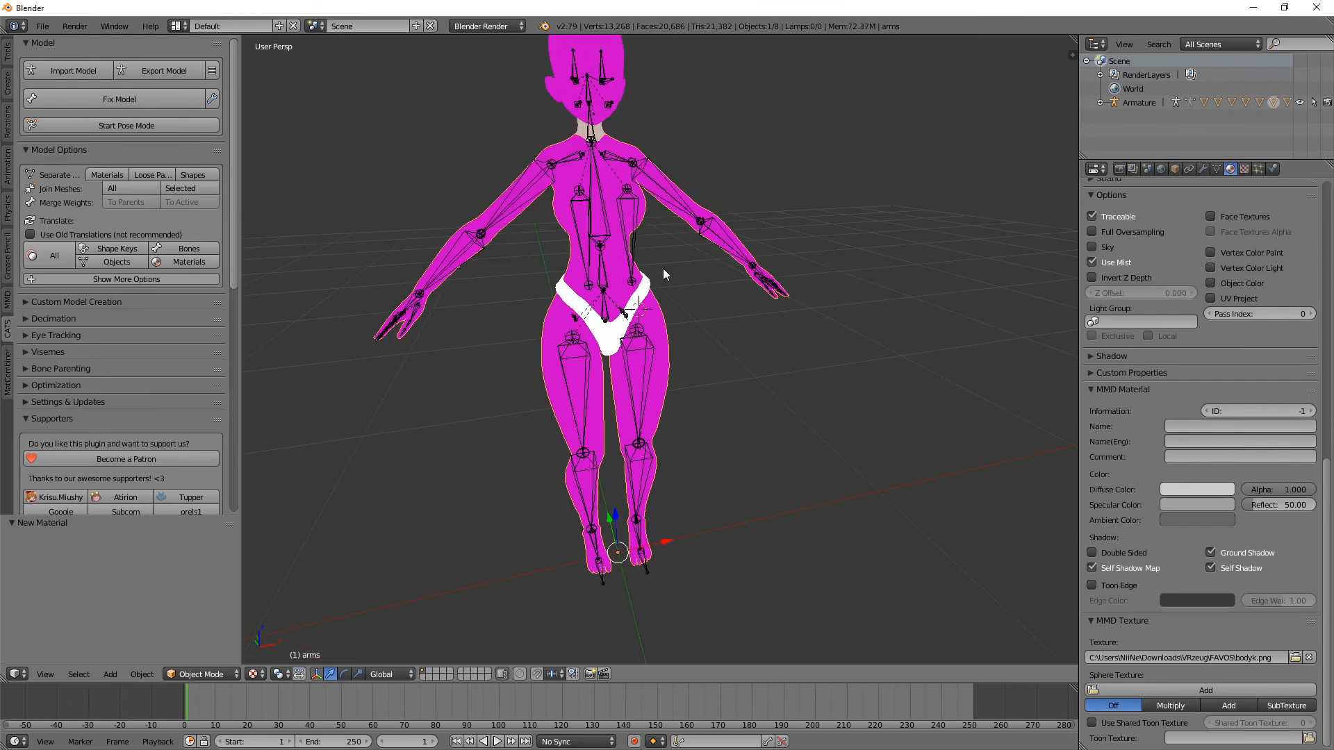
Step: Select the body mesh and replace its arms material with a new shadeless material
right_click(582, 272)
right_click(582, 272)
middle_click_drag(535, 306, 627, 217)
scroll(1210, 369, "up", 15)
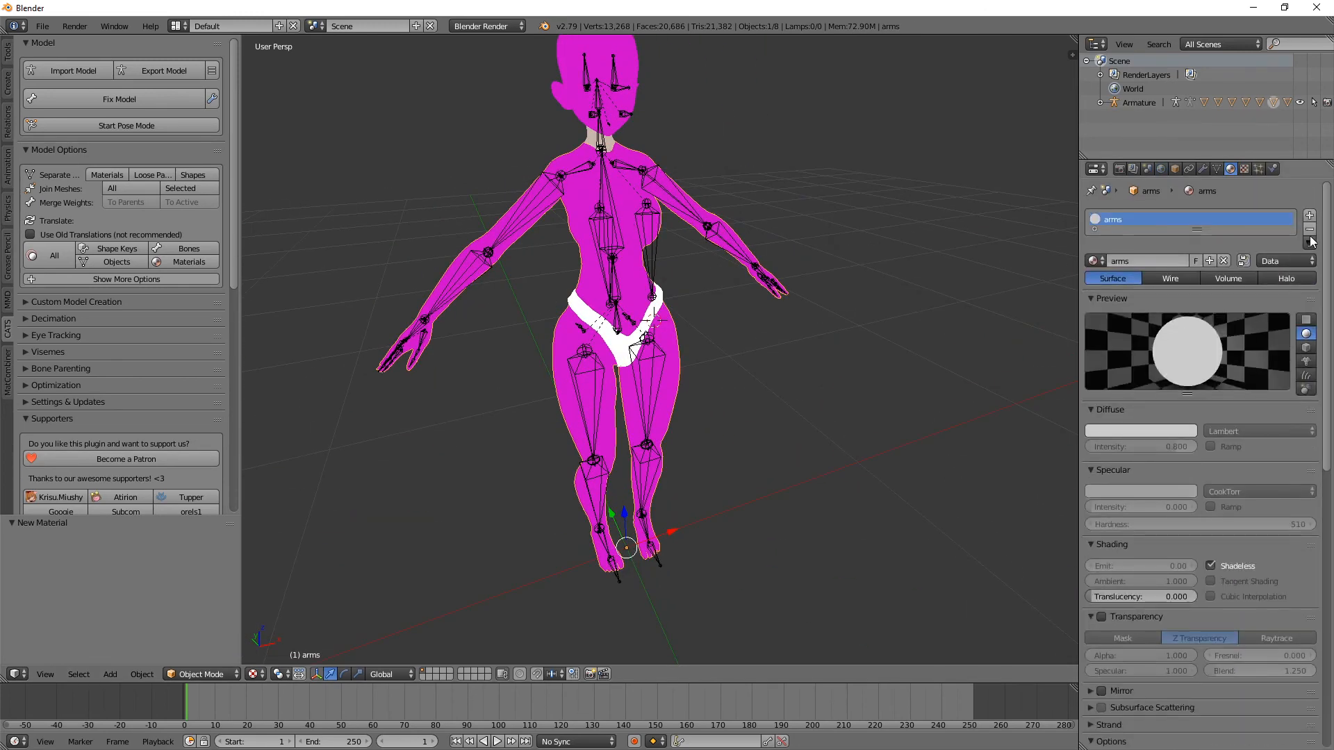
left_click(1309, 230)
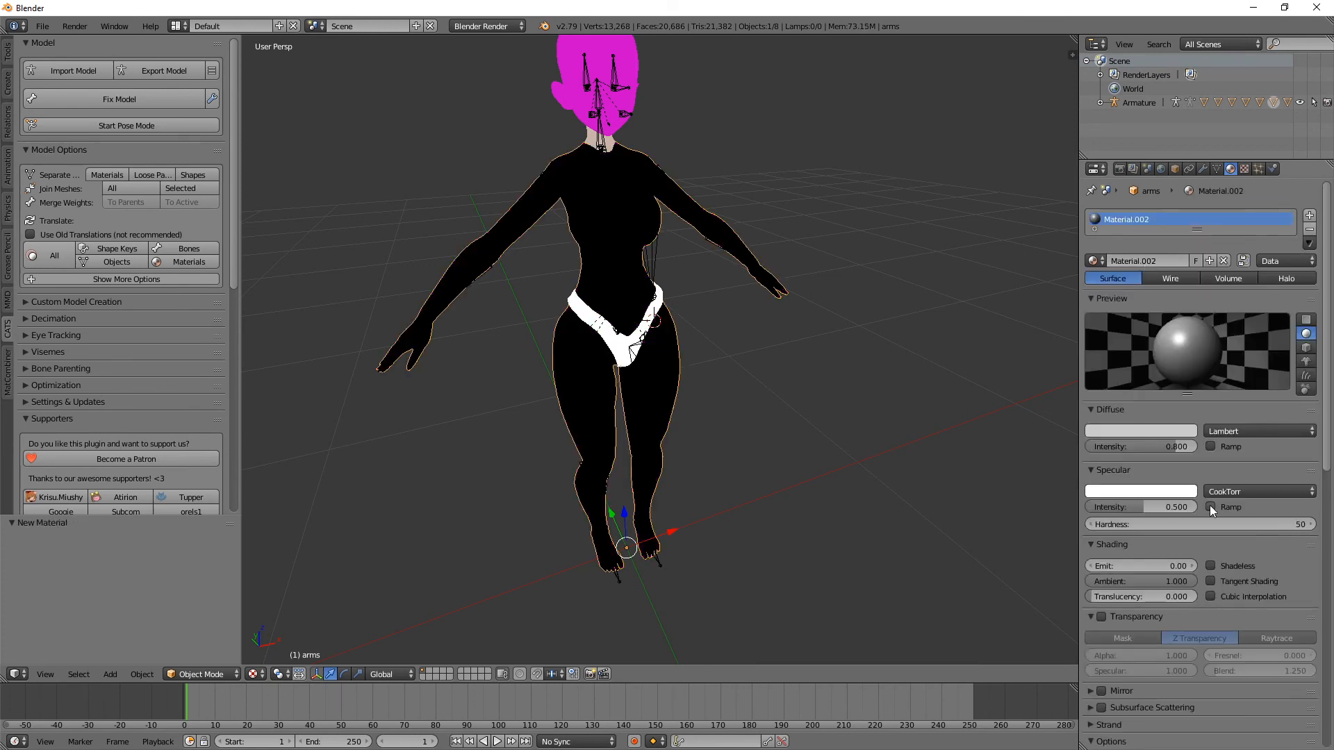
left_click(1210, 565)
Step: Load the "no_tattoo_no_hole" body PNG from Desktop\Blender Organized\Textures as the MMD texture of the body's new material
scroll(1164, 476, "down", 18)
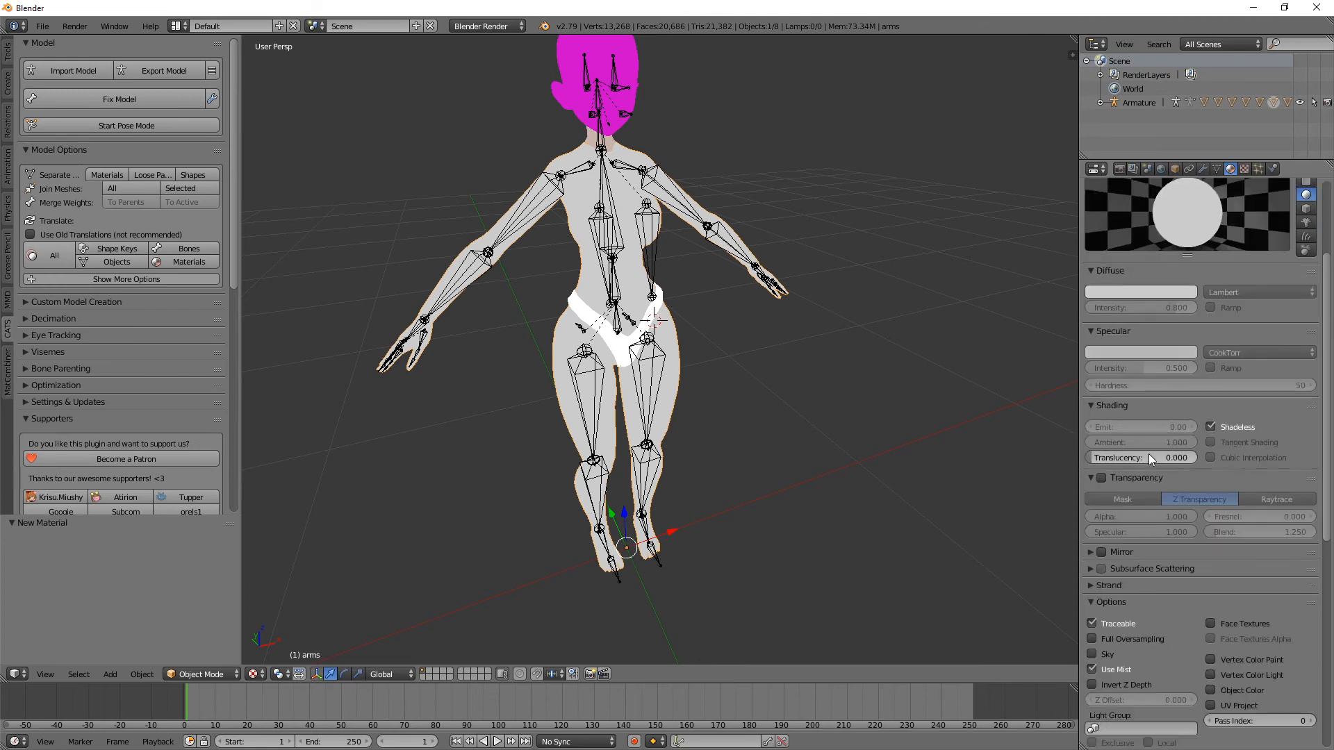
left_click(1140, 657)
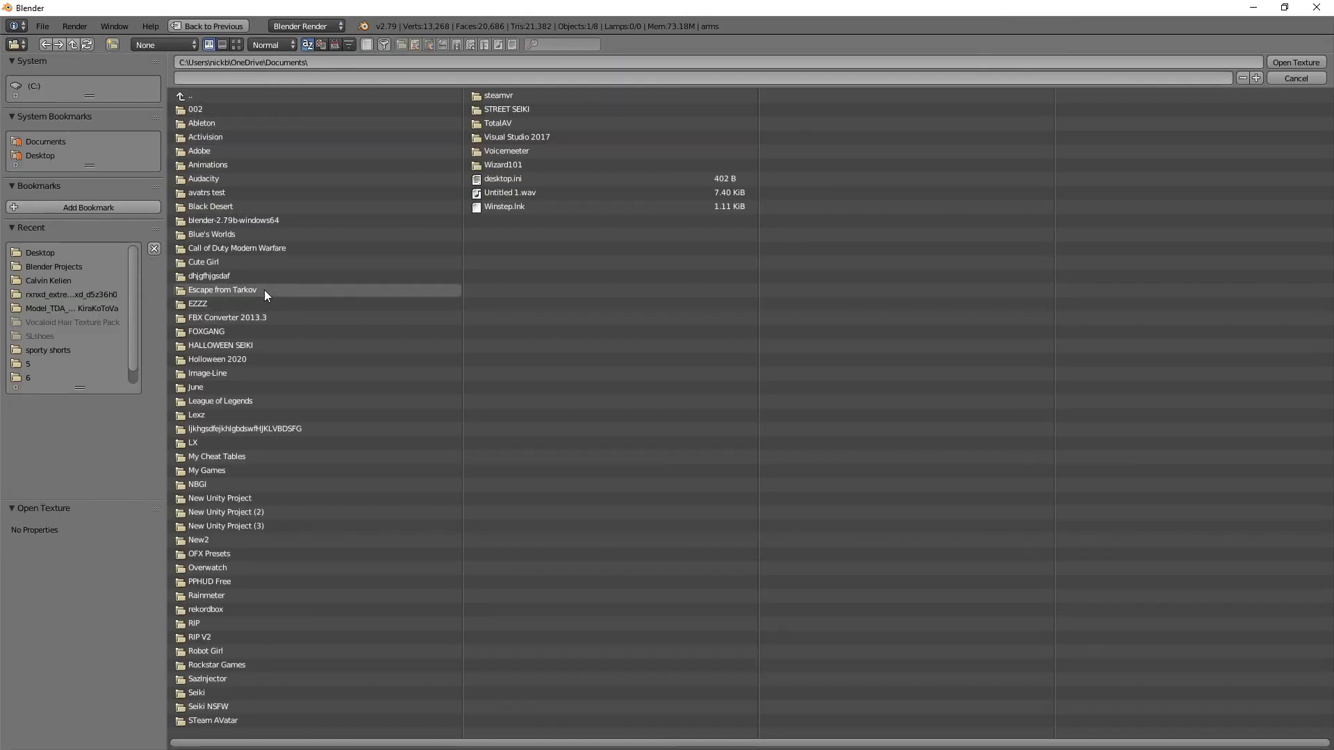
left_click(44, 156)
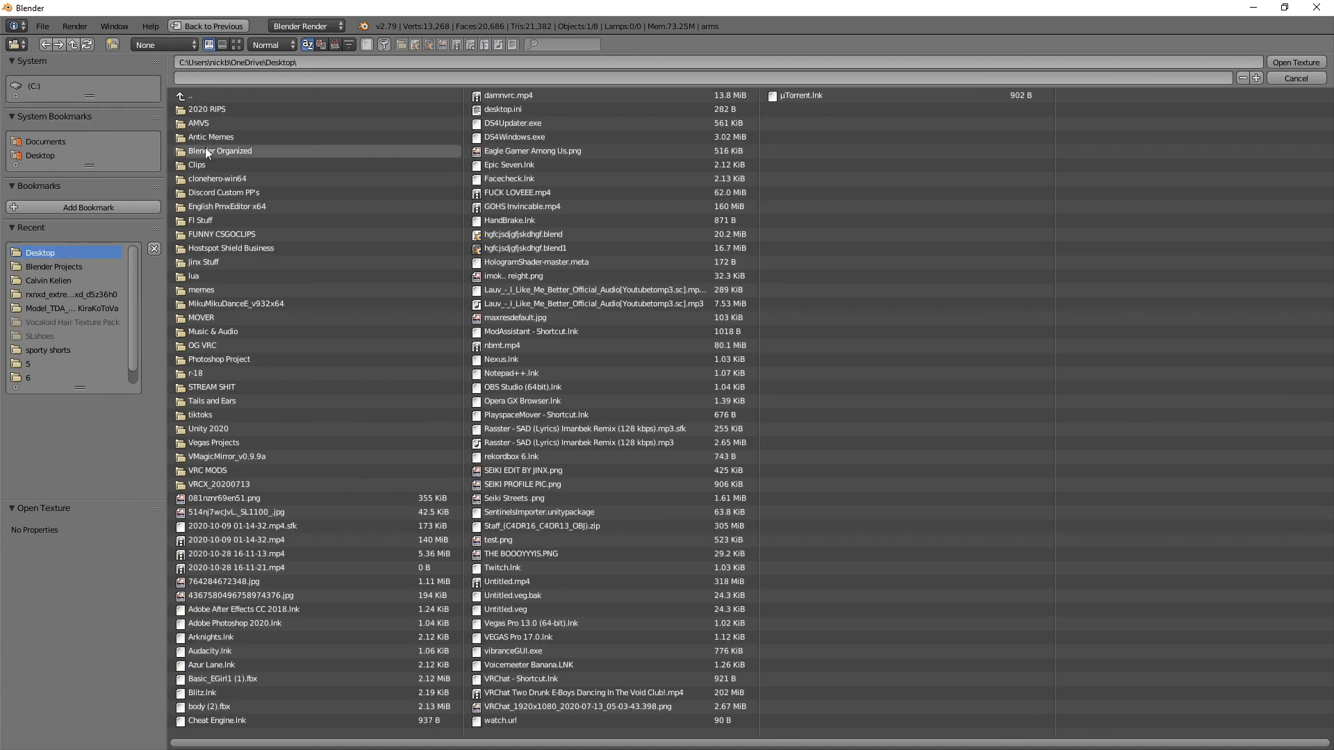
left_click(219, 148)
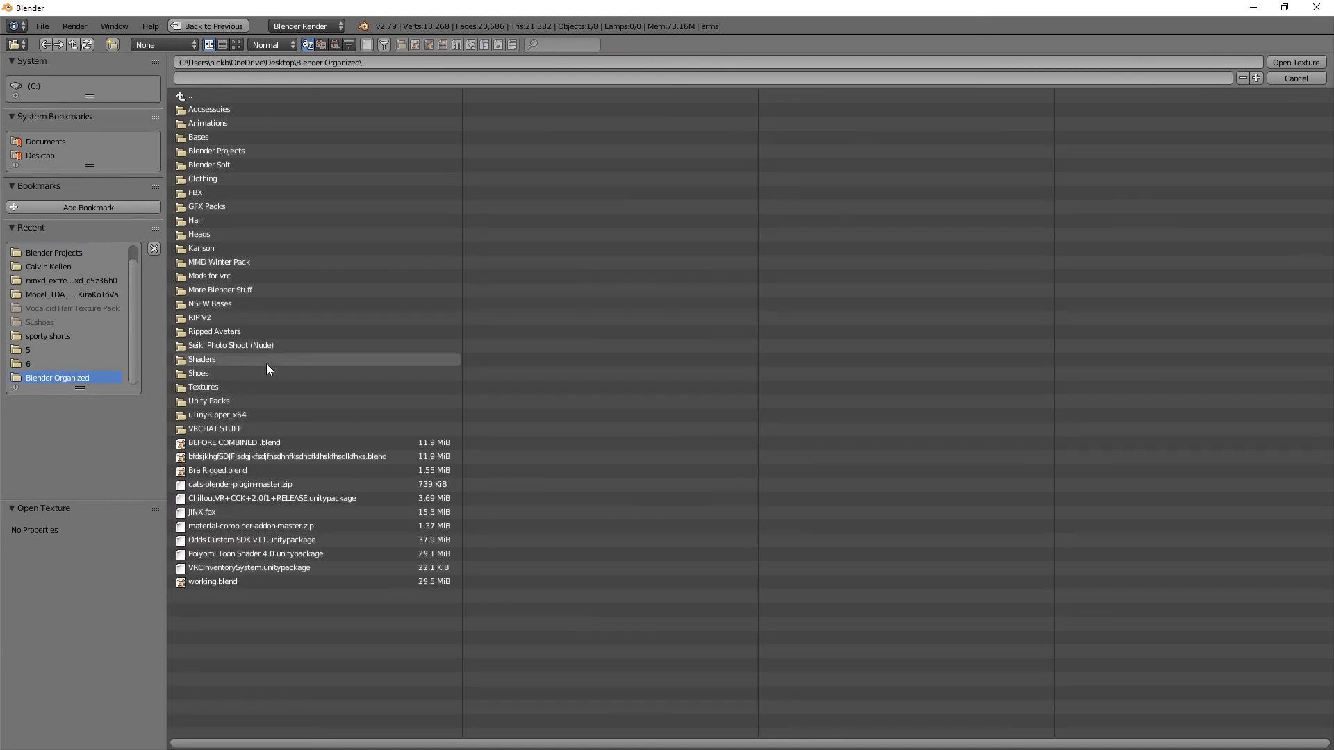
left_click(214, 360)
left_click(193, 97)
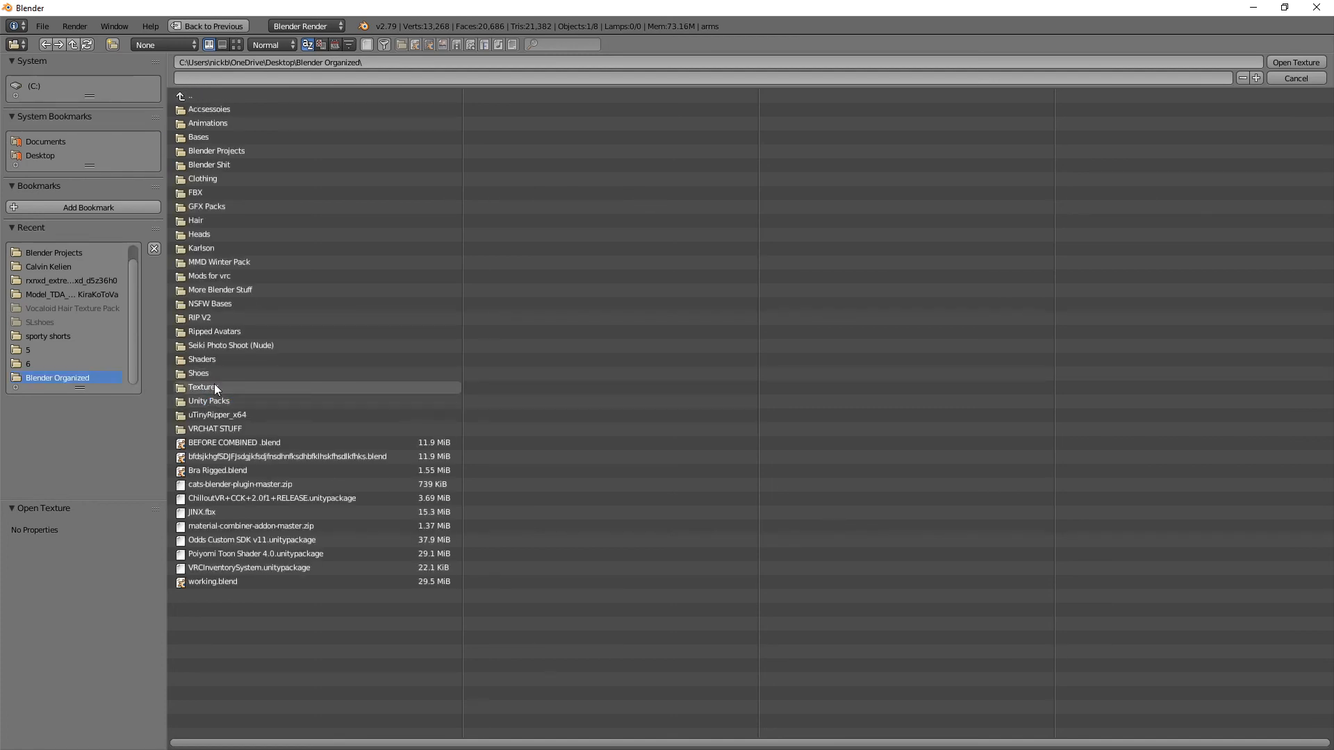
left_click(212, 387)
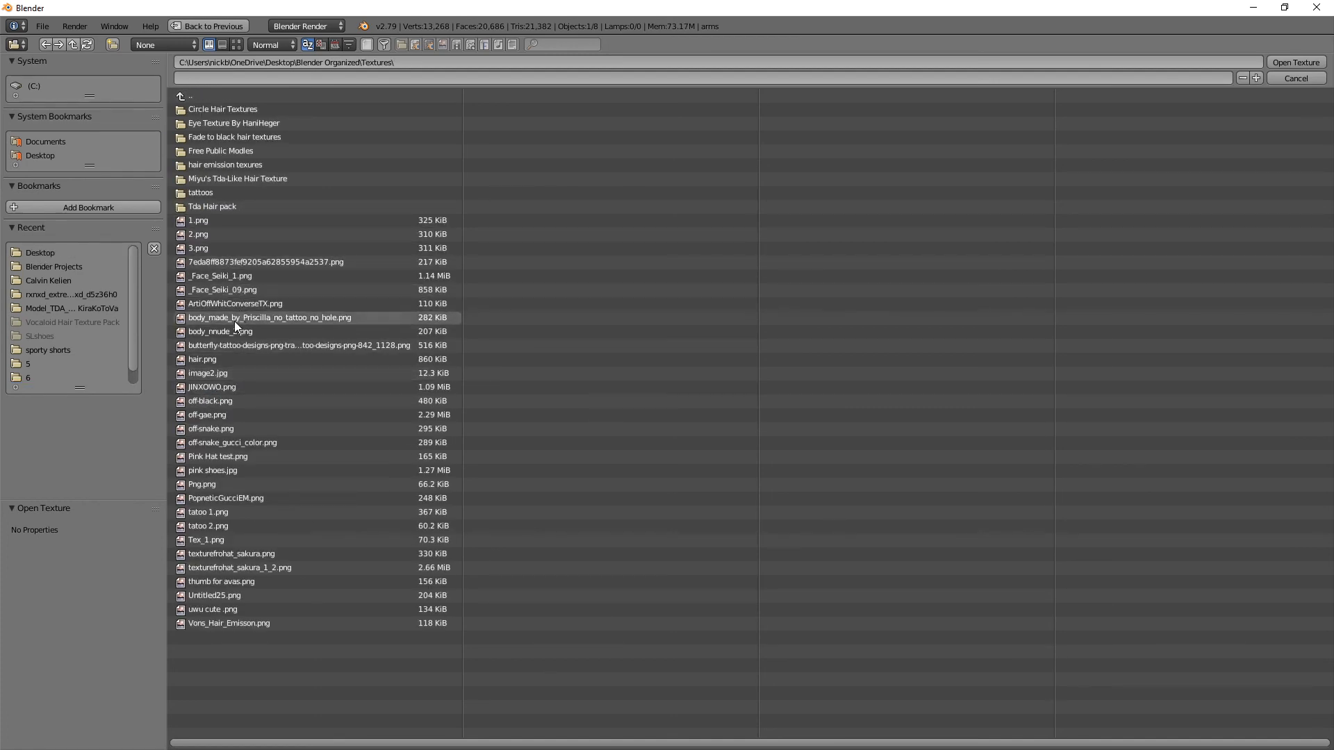
left_click(293, 317)
double_click(293, 318)
middle_click_drag(410, 301, 556, 309)
scroll(500, 326, "up", 1)
scroll(514, 320, "down", 1)
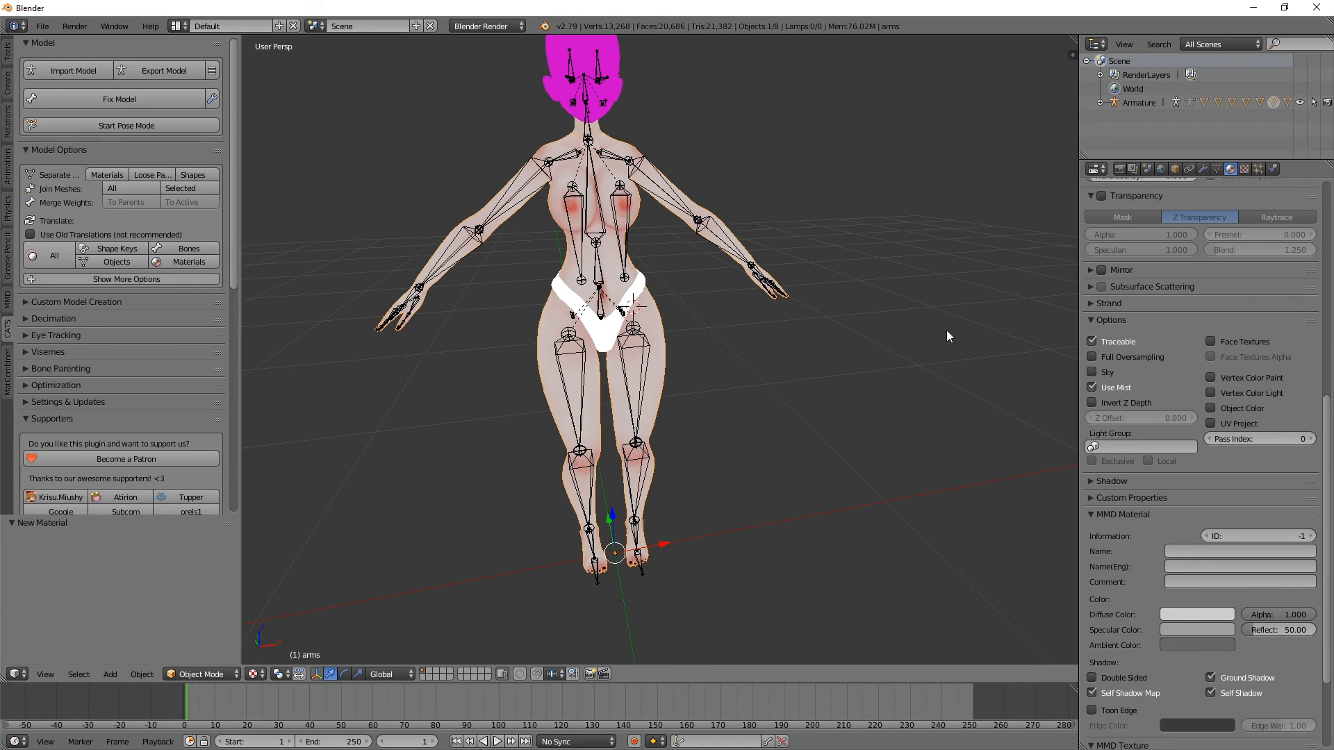
Step: Select the magenta head mesh and remove its Blush material slot
scroll(1299, 327, "up", 10)
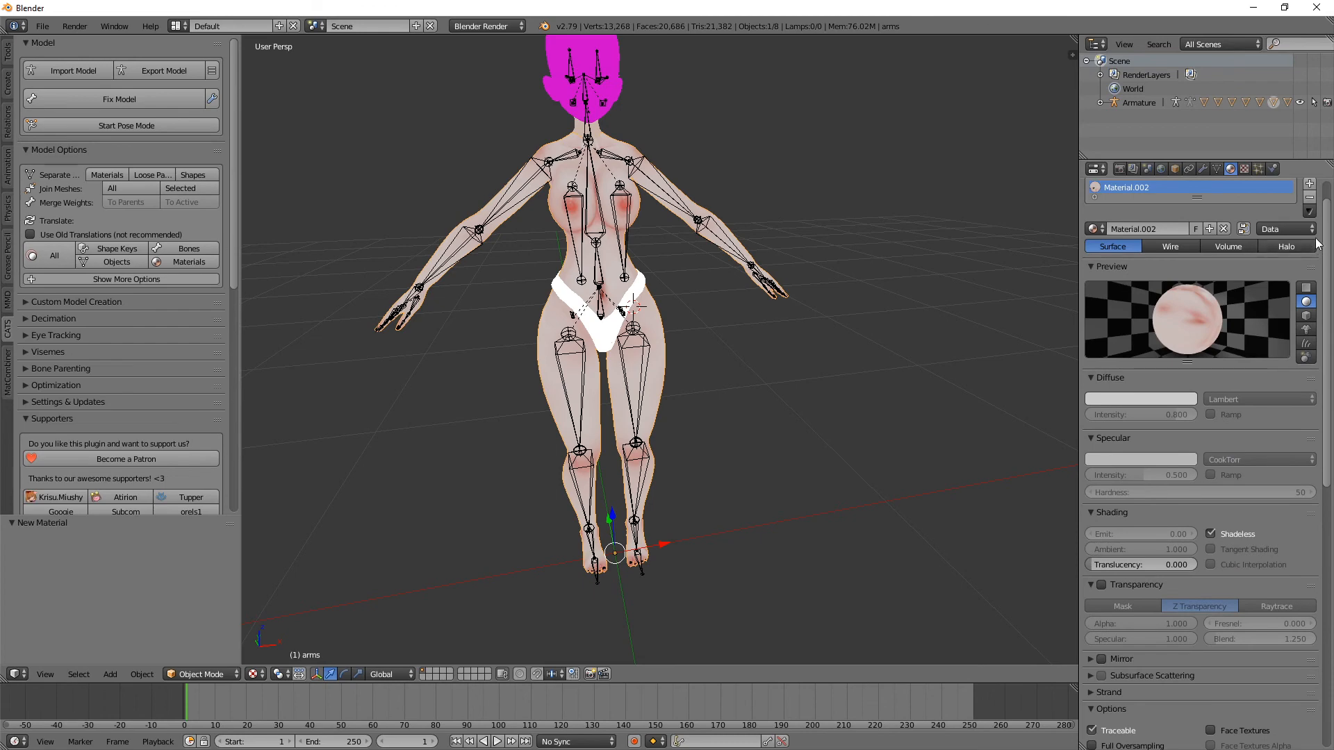
middle_click_drag(654, 221, 820, 241)
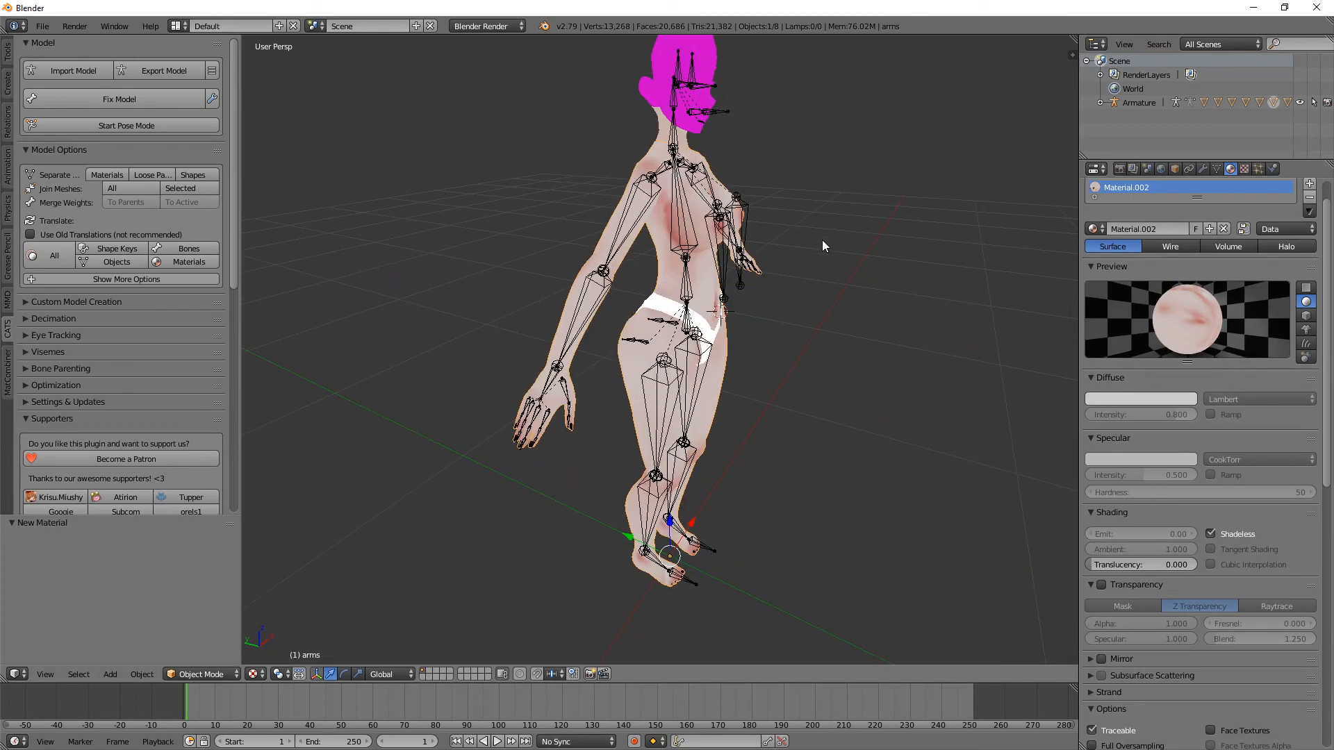
right_click(672, 120)
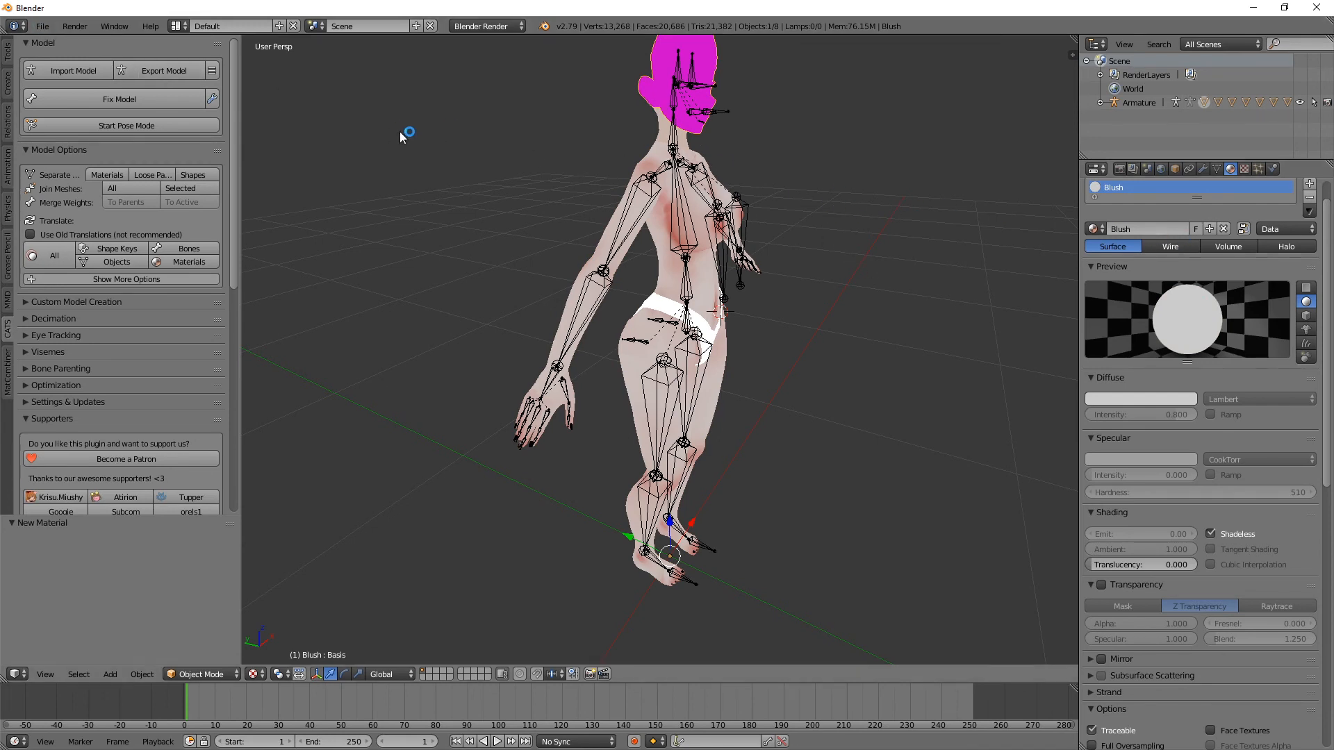
left_click(1309, 197)
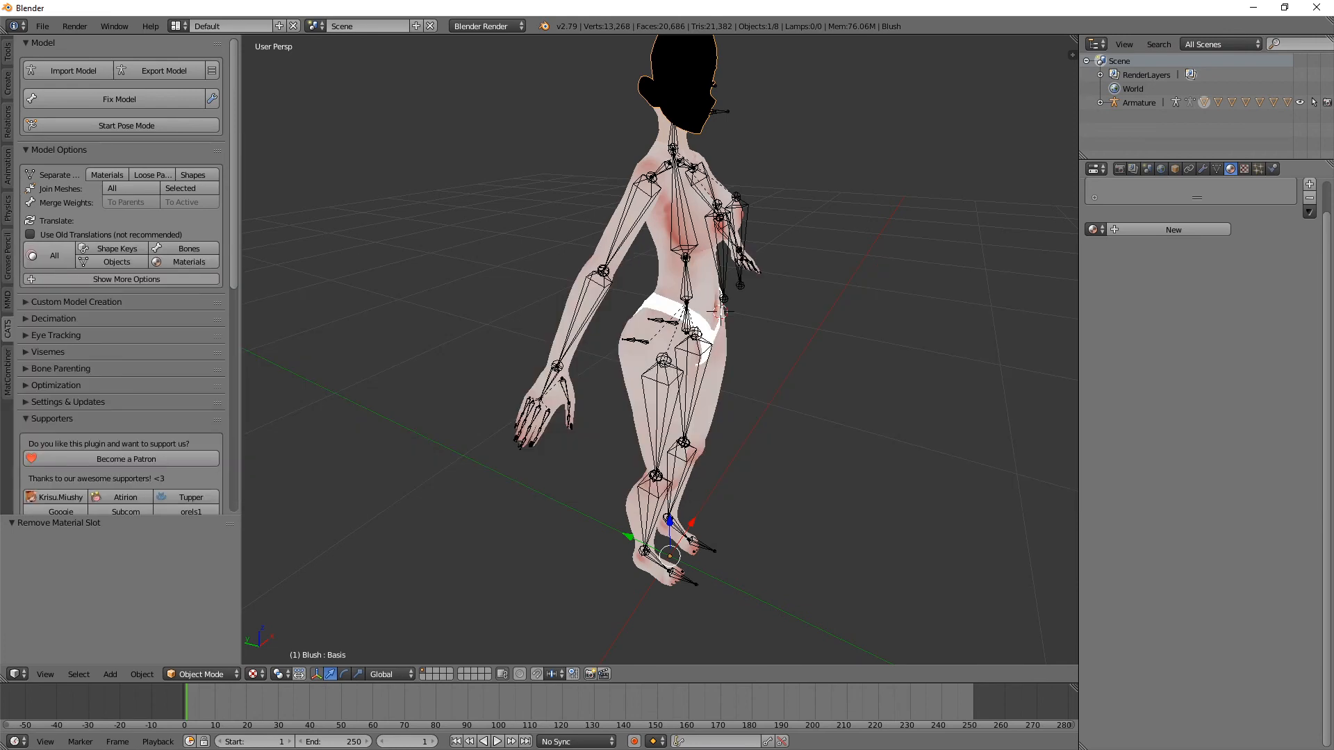
Step: Put the armature in Pose Mode and test-rotate the right arm bone by about 45 degrees, cancelling the rotation
middle_click_drag(962, 244, 852, 220)
right_click(516, 198)
right_click(514, 200)
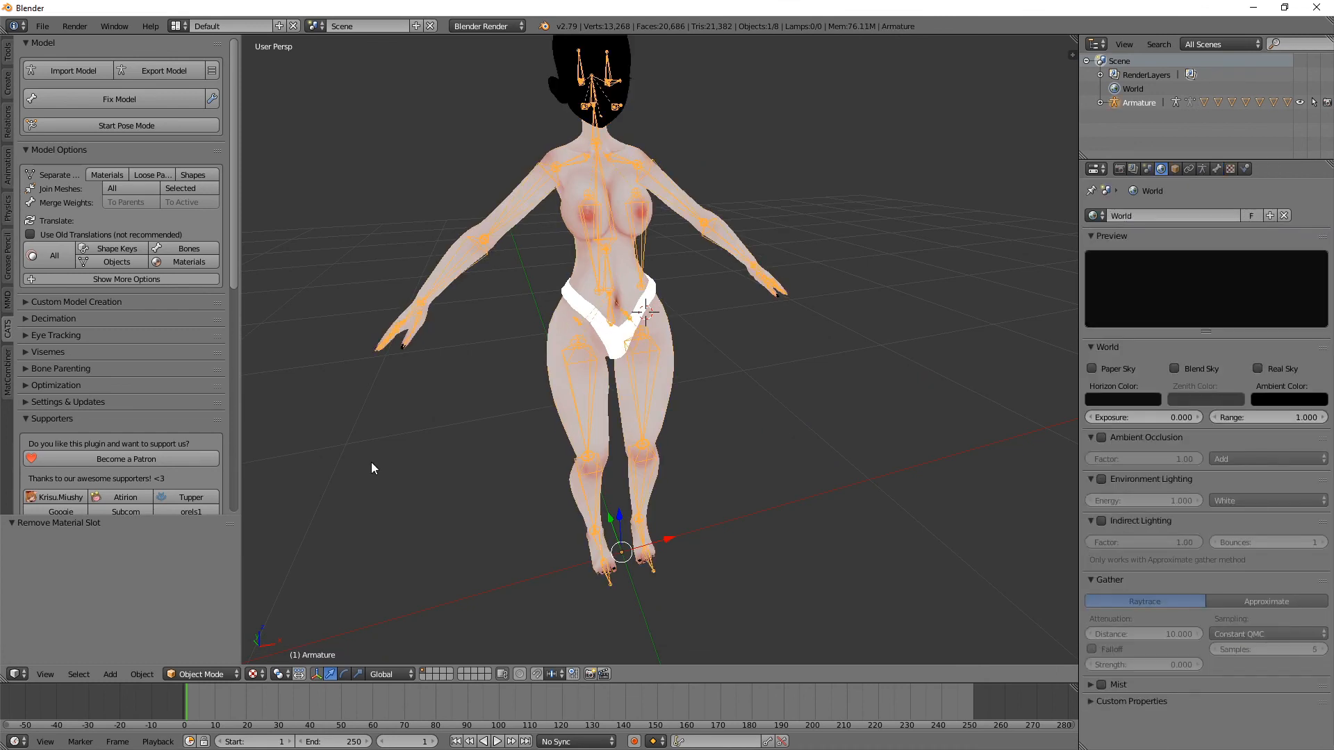
left_click(201, 674)
left_click(195, 628)
right_click(490, 236)
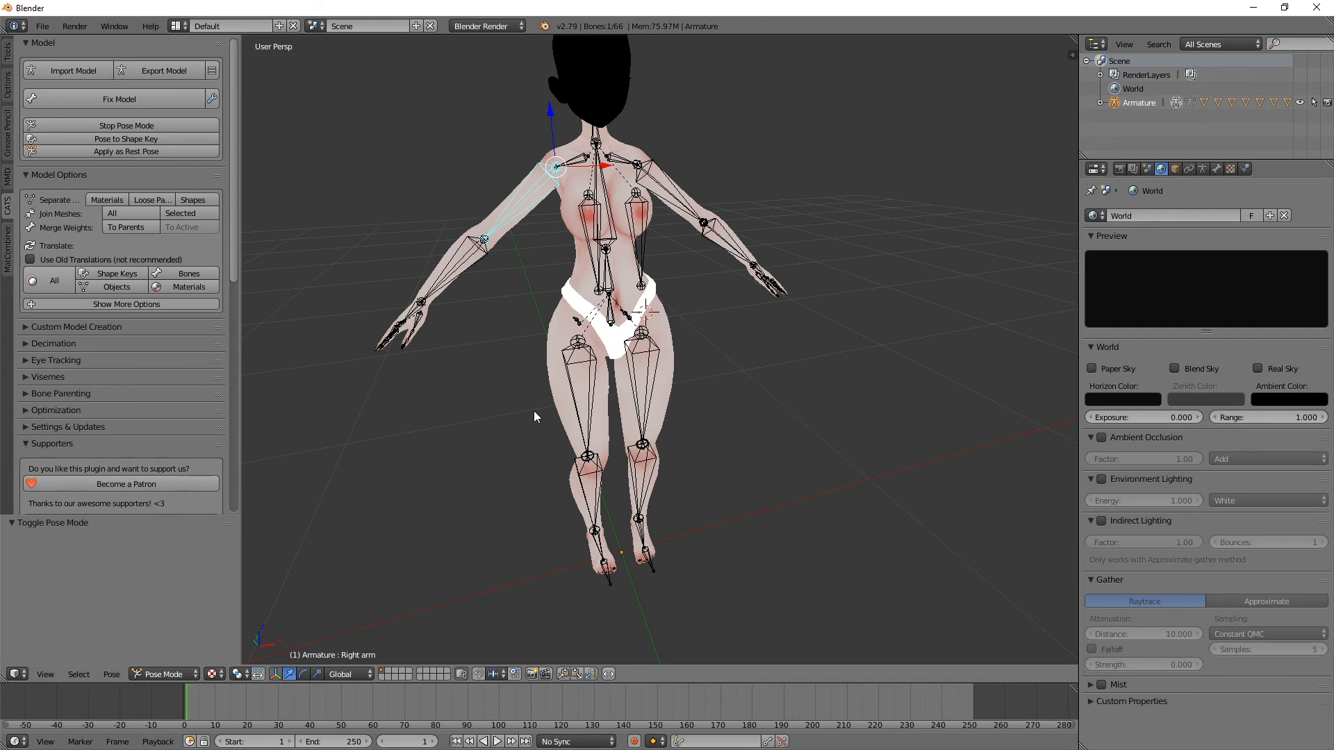
key("r")
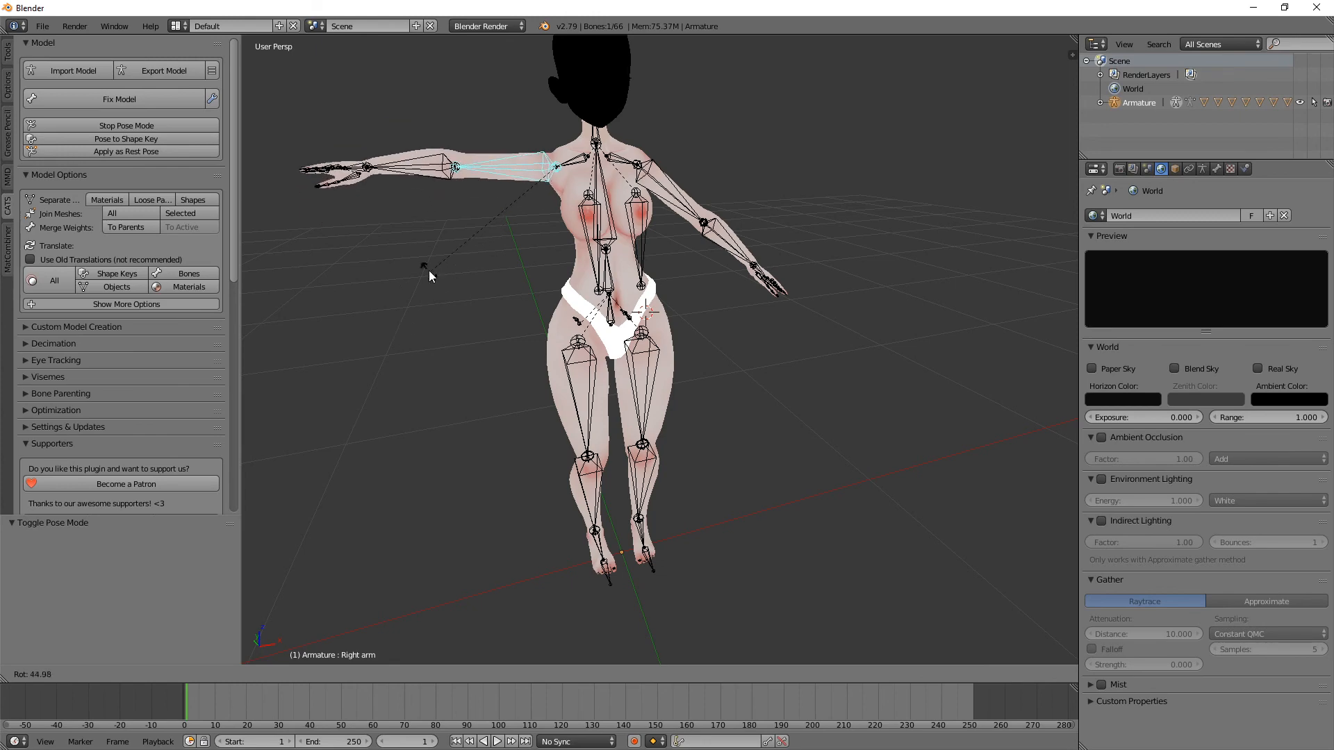
right_click(430, 271)
Step: Open the CATS Custom Model Creation options and examine the Merge Armatures settings
middle_click_drag(624, 254, 664, 258)
scroll(445, 241, "down", 1)
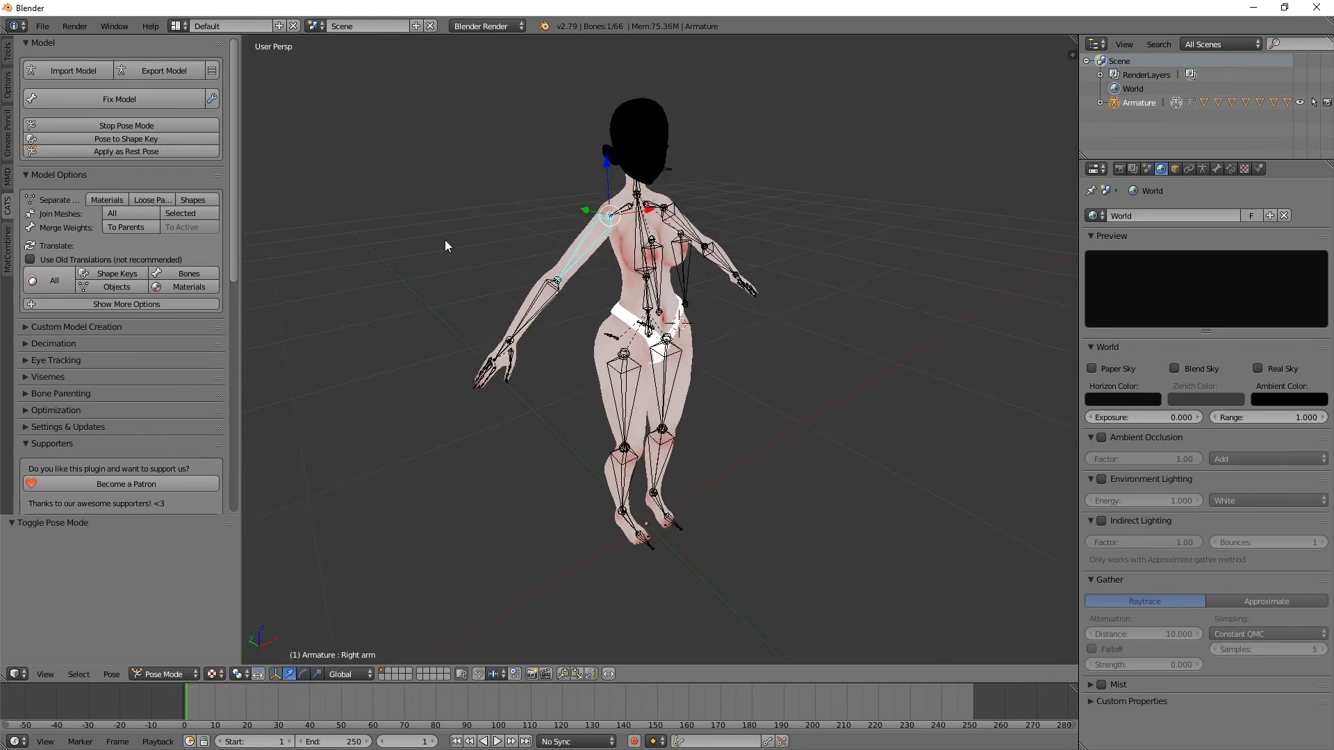
scroll(445, 245, "up", 1)
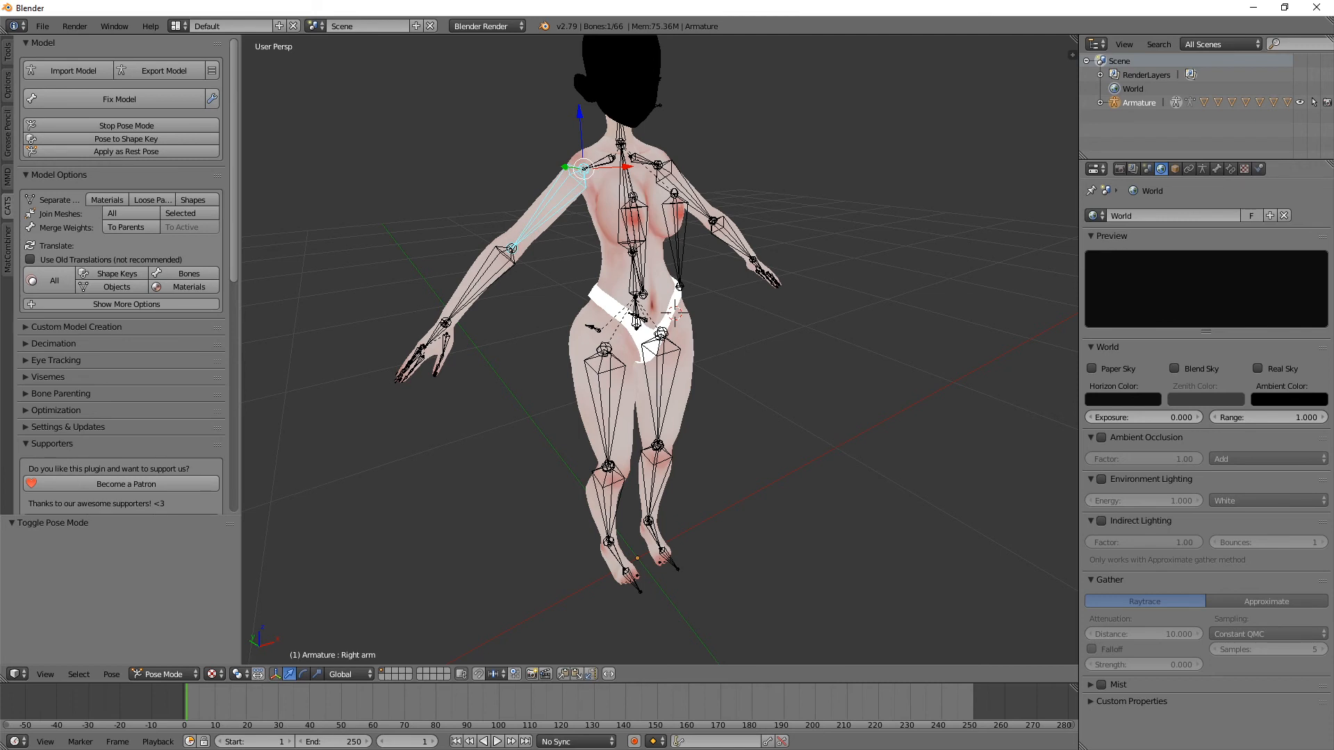
left_click(27, 326)
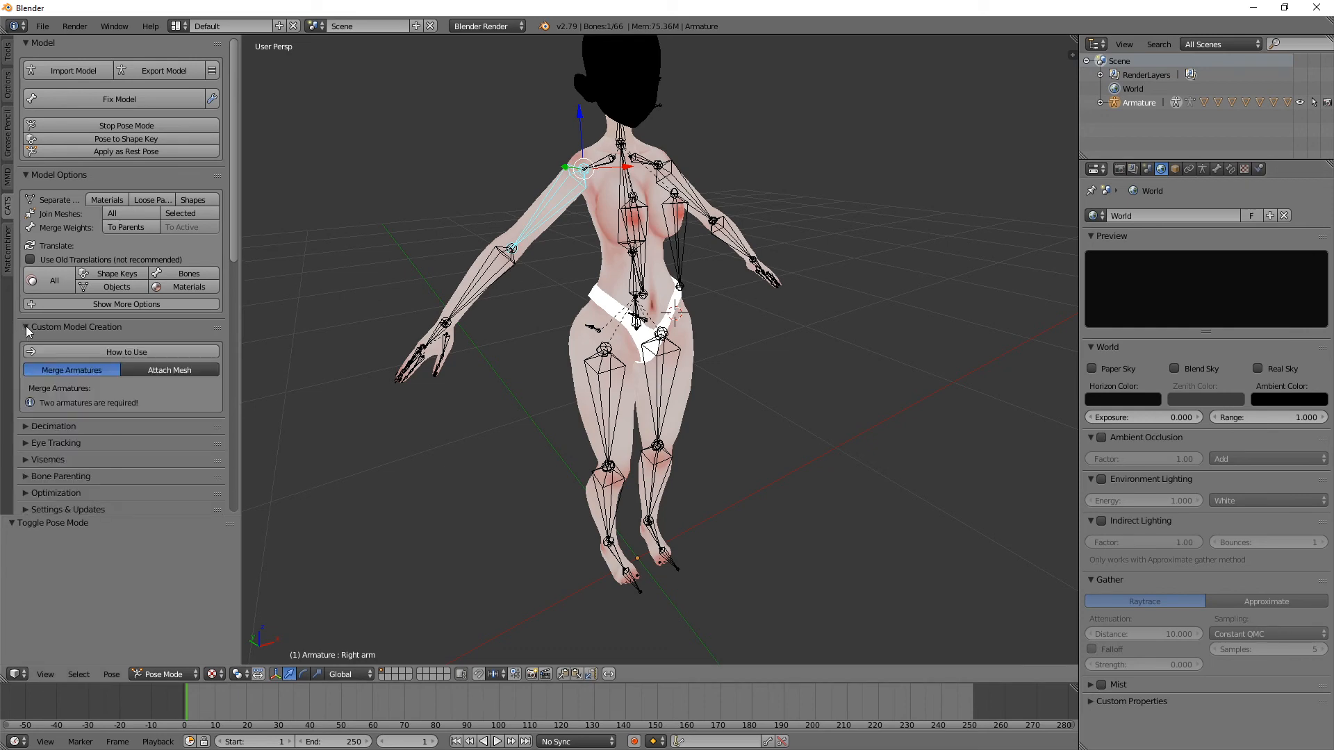
scroll(61, 319, "down", 2)
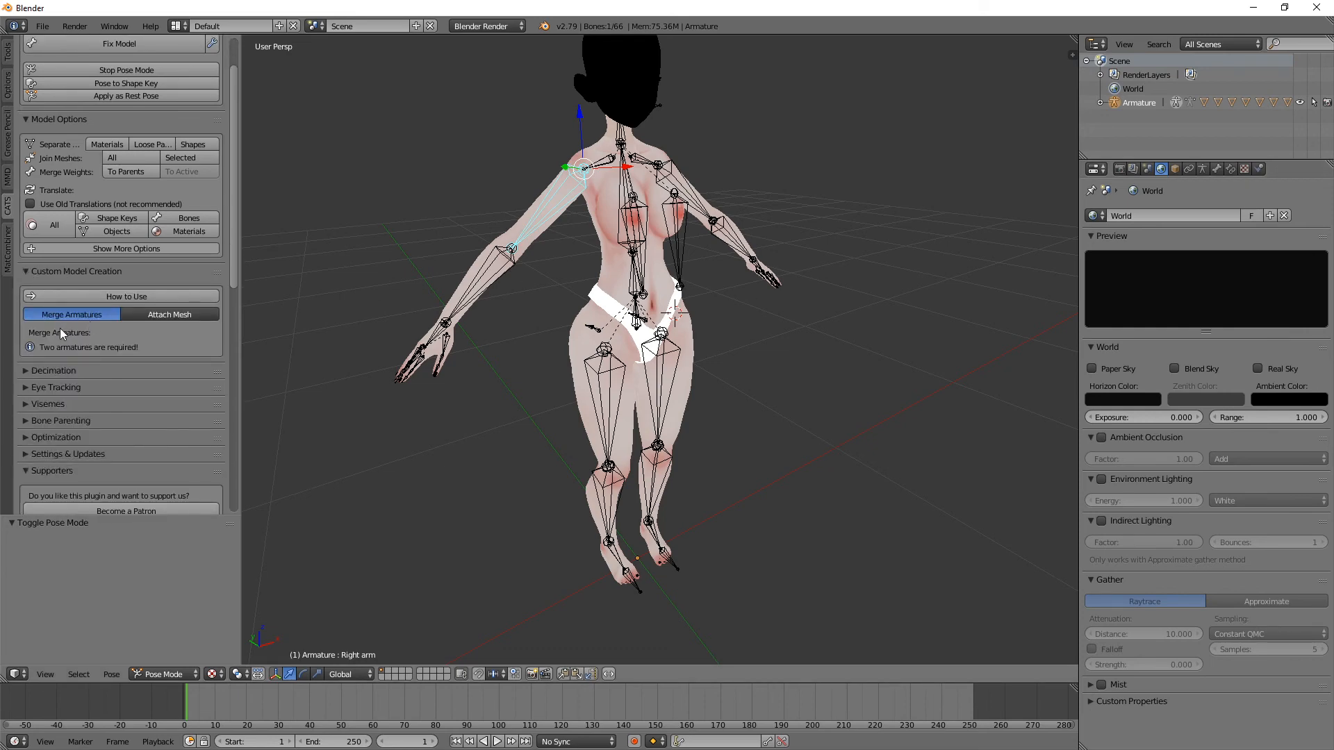
middle_click_drag(515, 207, 536, 205)
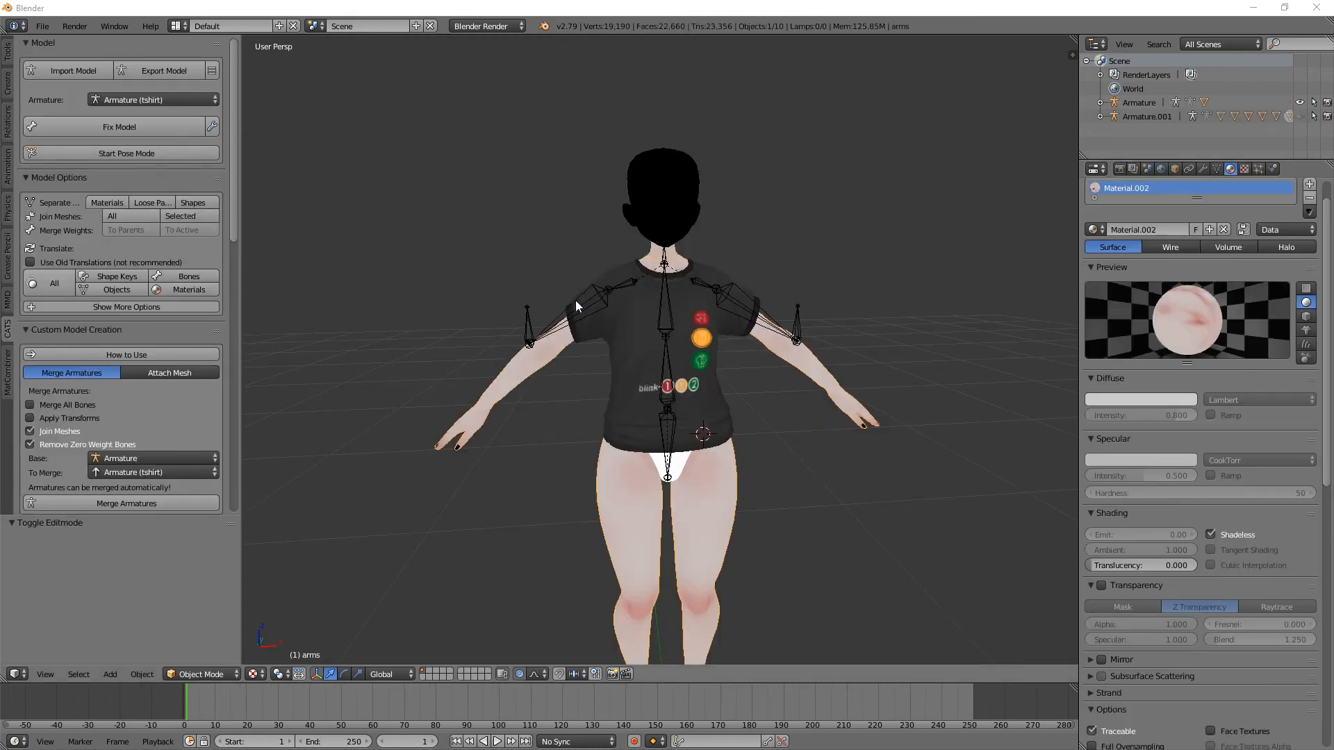
Step: Make the body's armature, Armature.001, visible in the viewport again
scroll(575, 302, "up", 1)
middle_click_drag(575, 302, 639, 307)
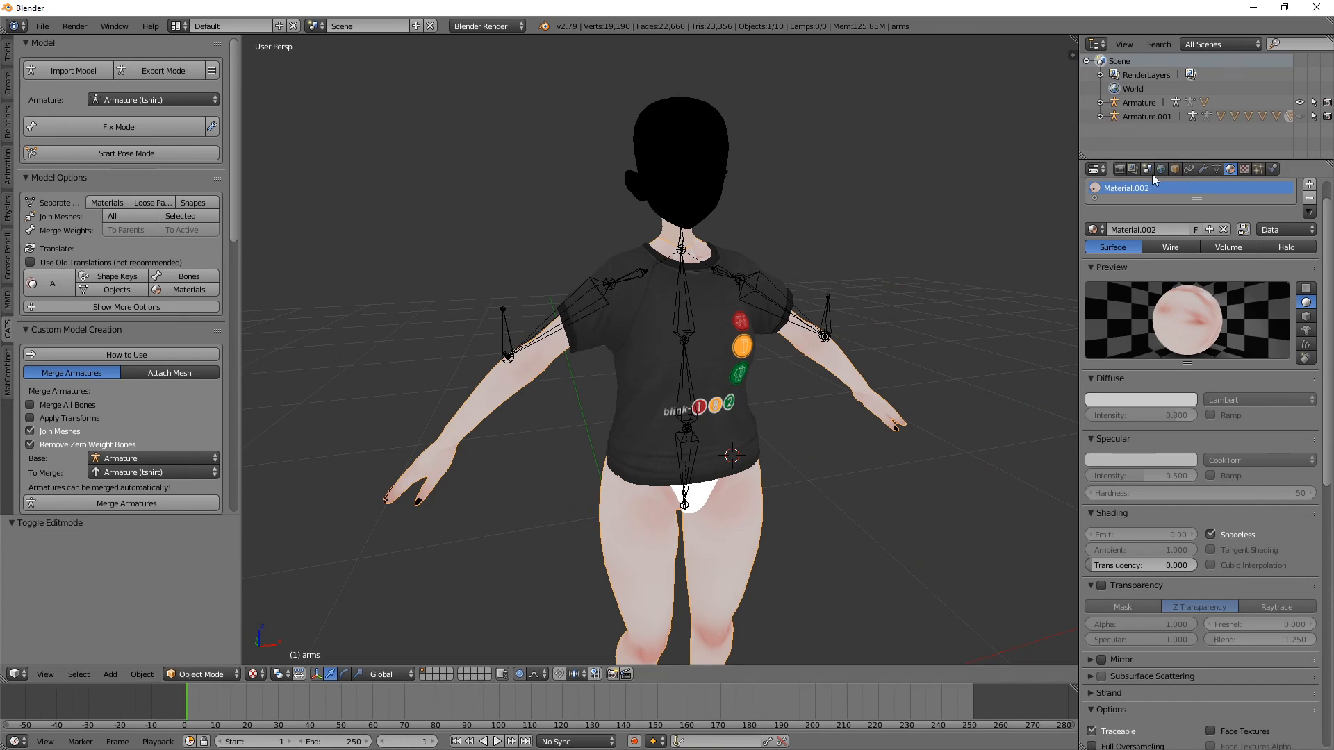
left_click(1300, 116)
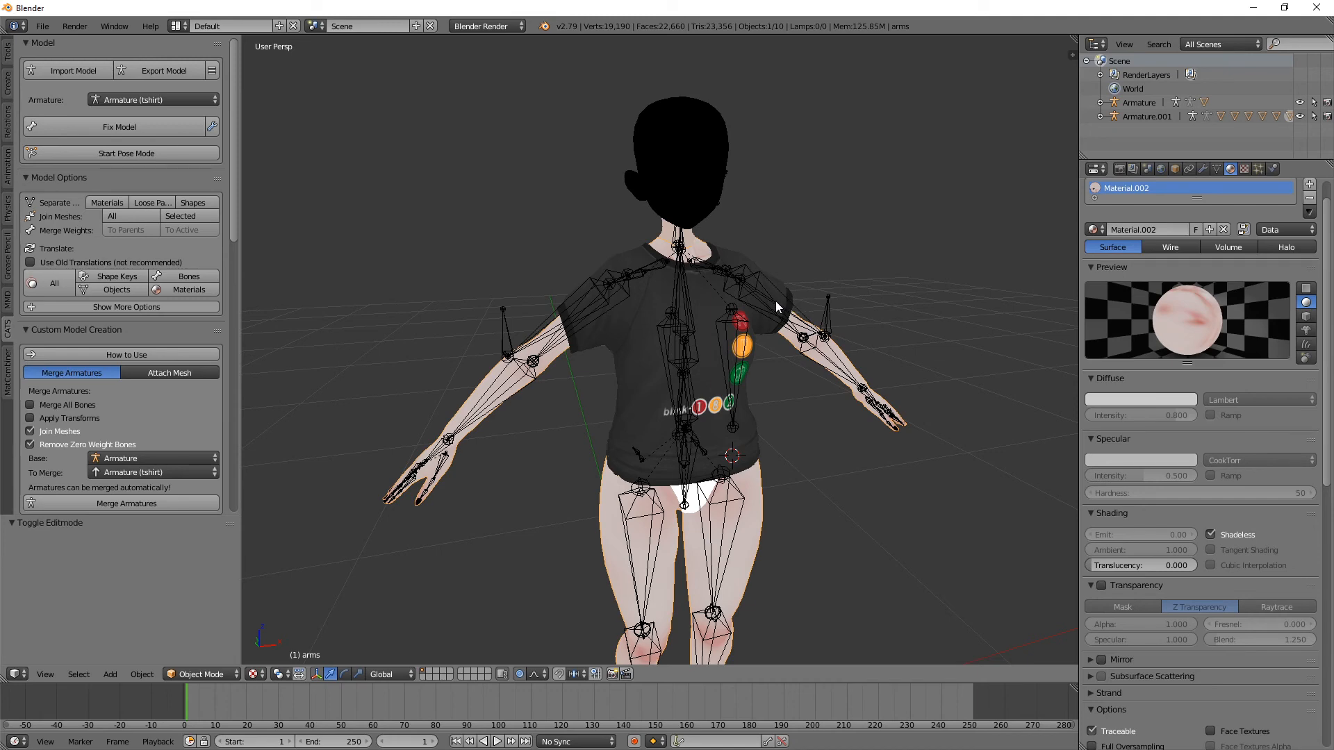
Step: Try moving the T-shirt armature about 7.8 units along the Y axis, and undo the move
right_click(829, 311)
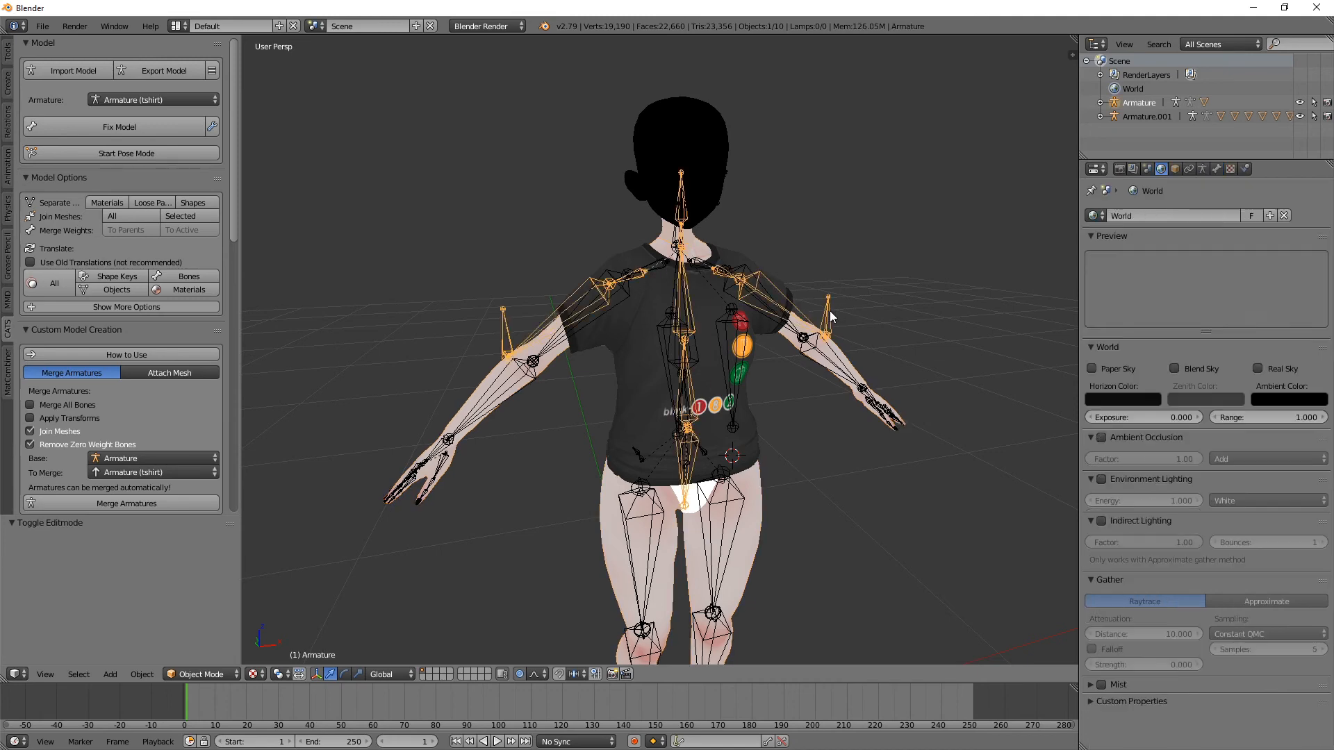
key("g")
key("Escape")
scroll(861, 328, "down", 3)
middle_click_drag(652, 596, 695, 588)
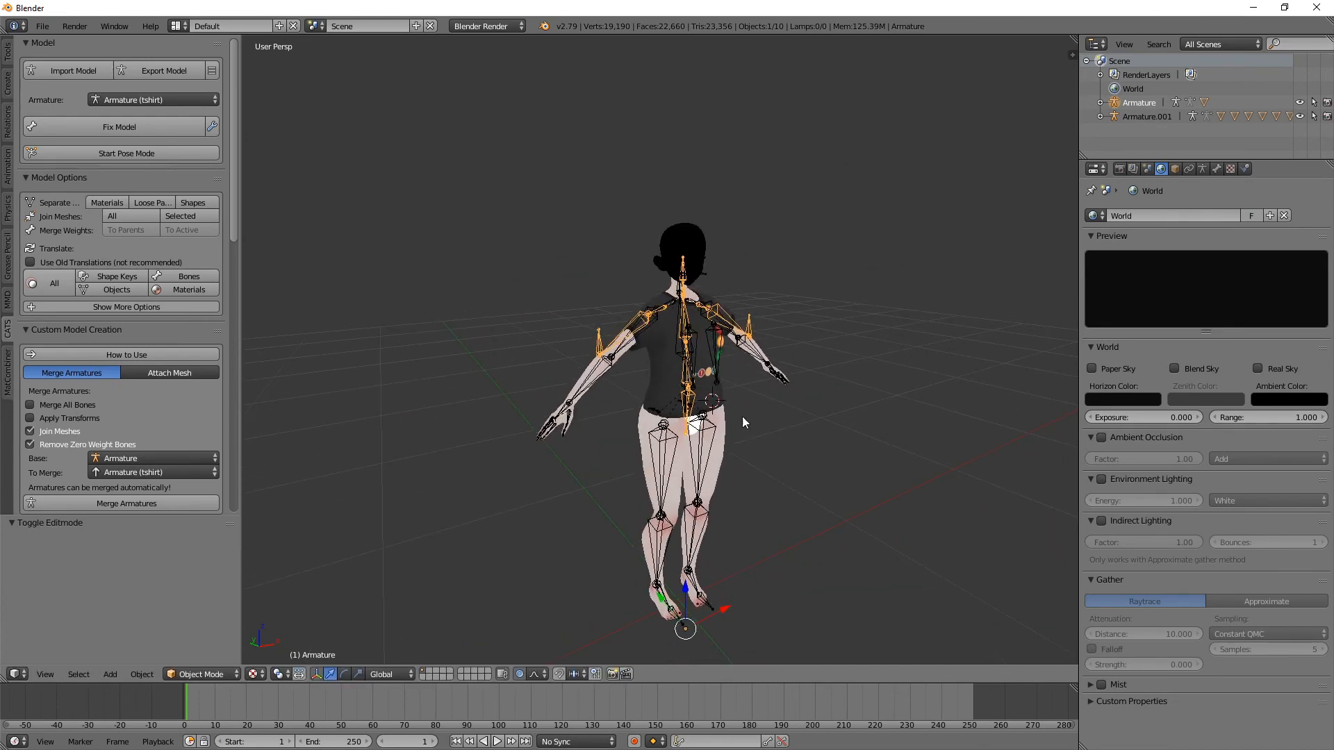
key("g")
key("y")
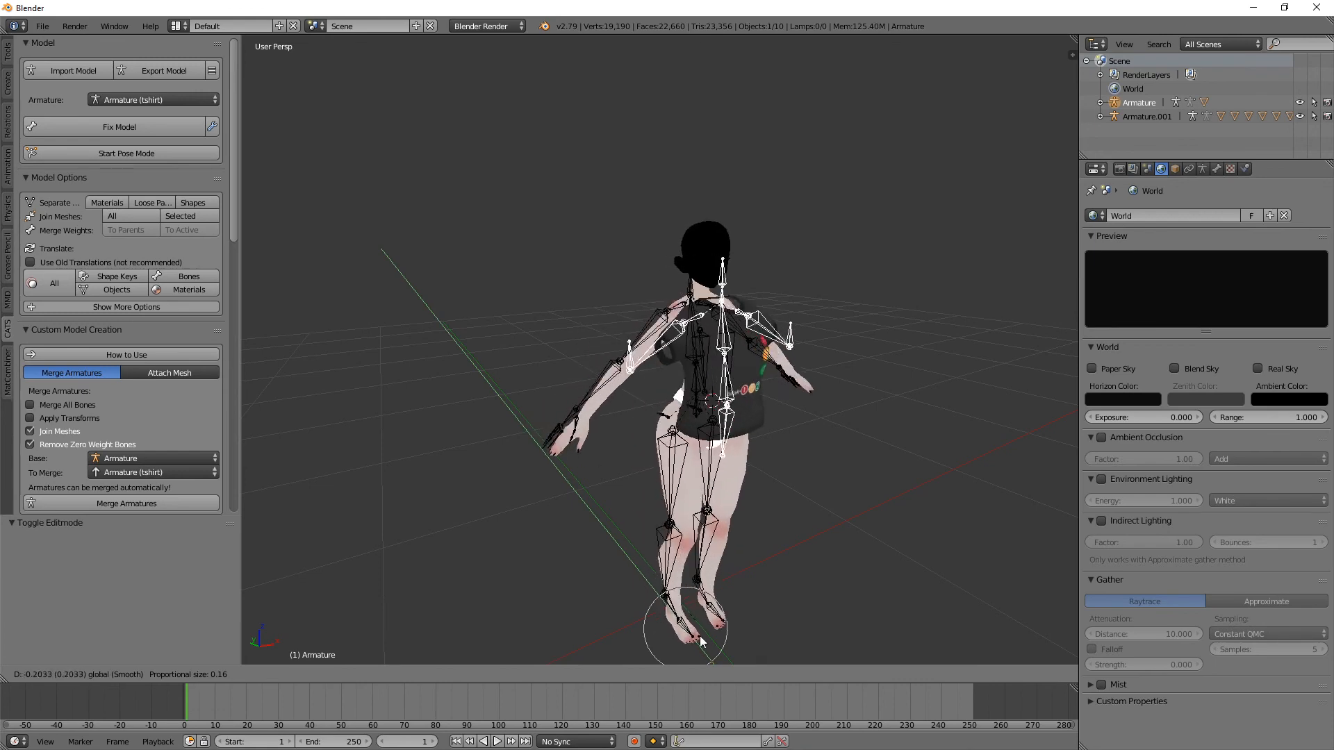
left_click(797, 59)
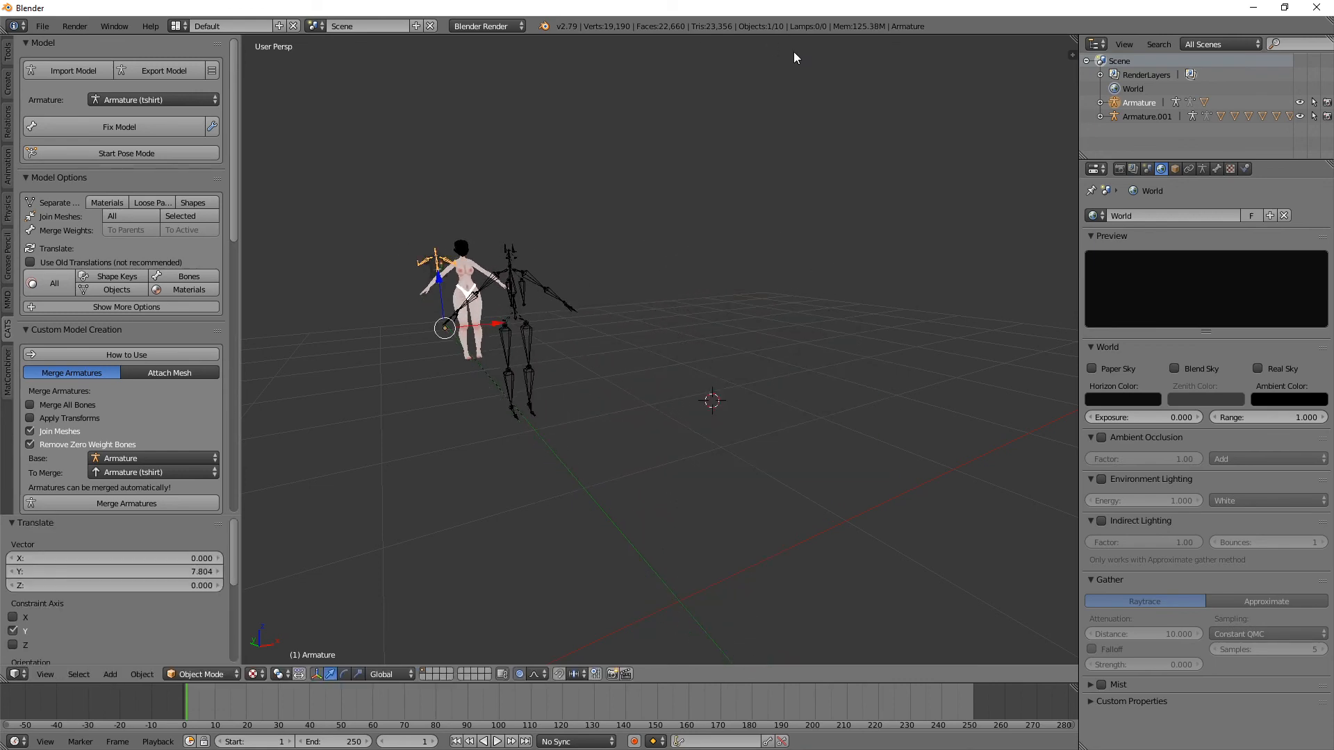
key("ctrl+z")
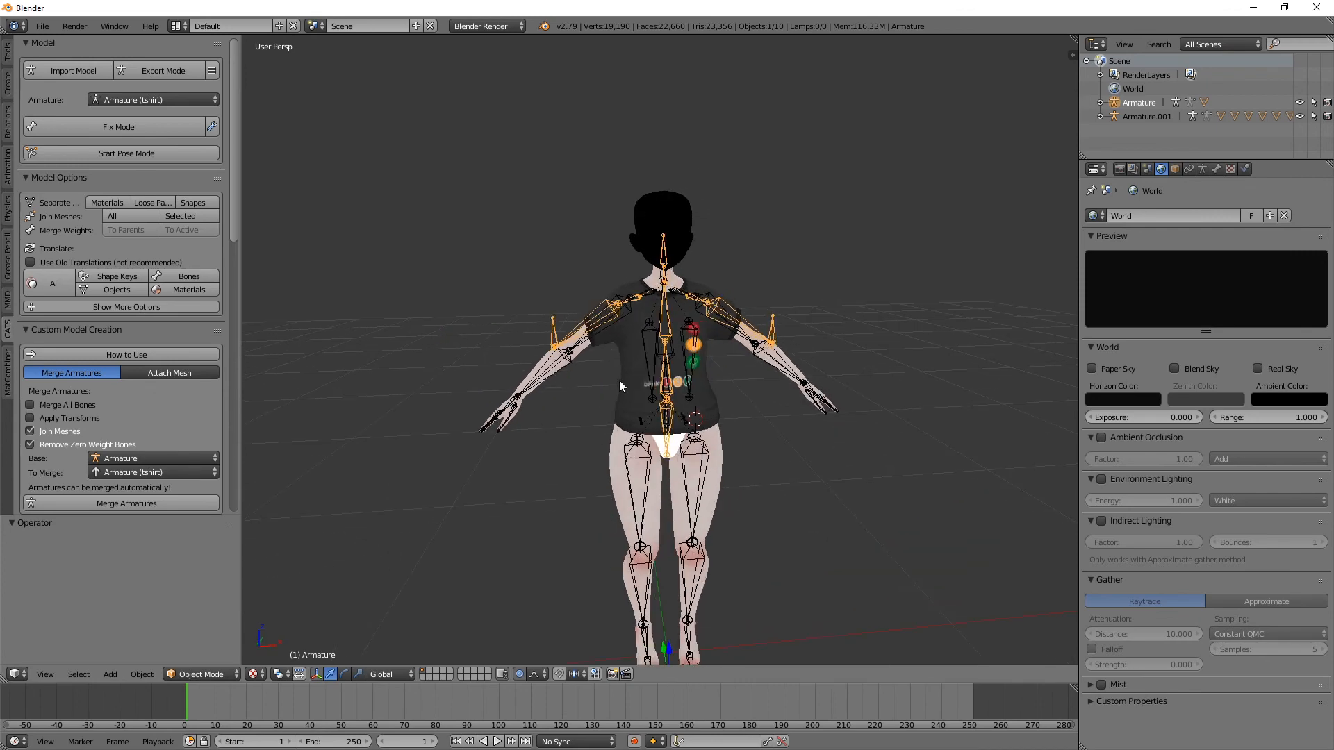
Step: Merge the Armature (tshirt) armature into the body's armature with the CATS Merge Armatures tool
right_click(530, 363)
scroll(529, 362, "up", 3)
middle_click_drag(529, 363, 682, 348)
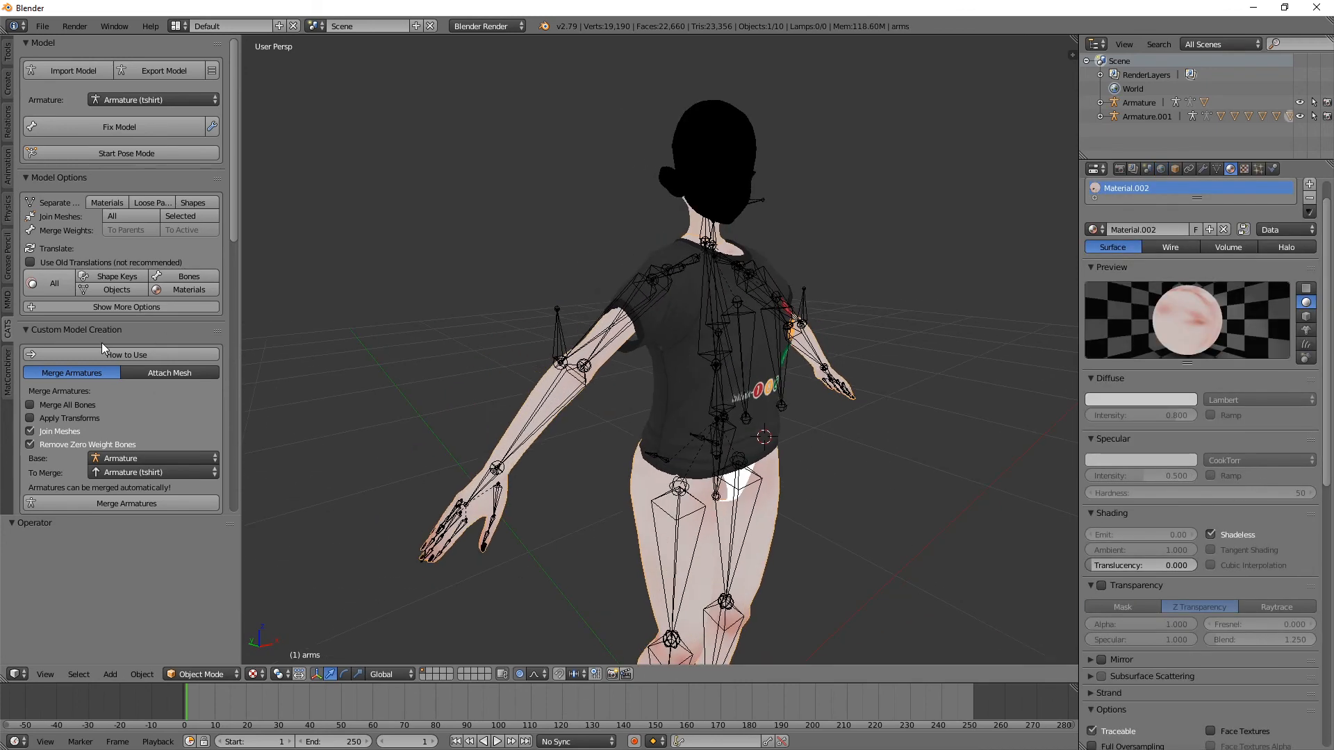
scroll(102, 343, "down", 1)
scroll(74, 324, "down", 1)
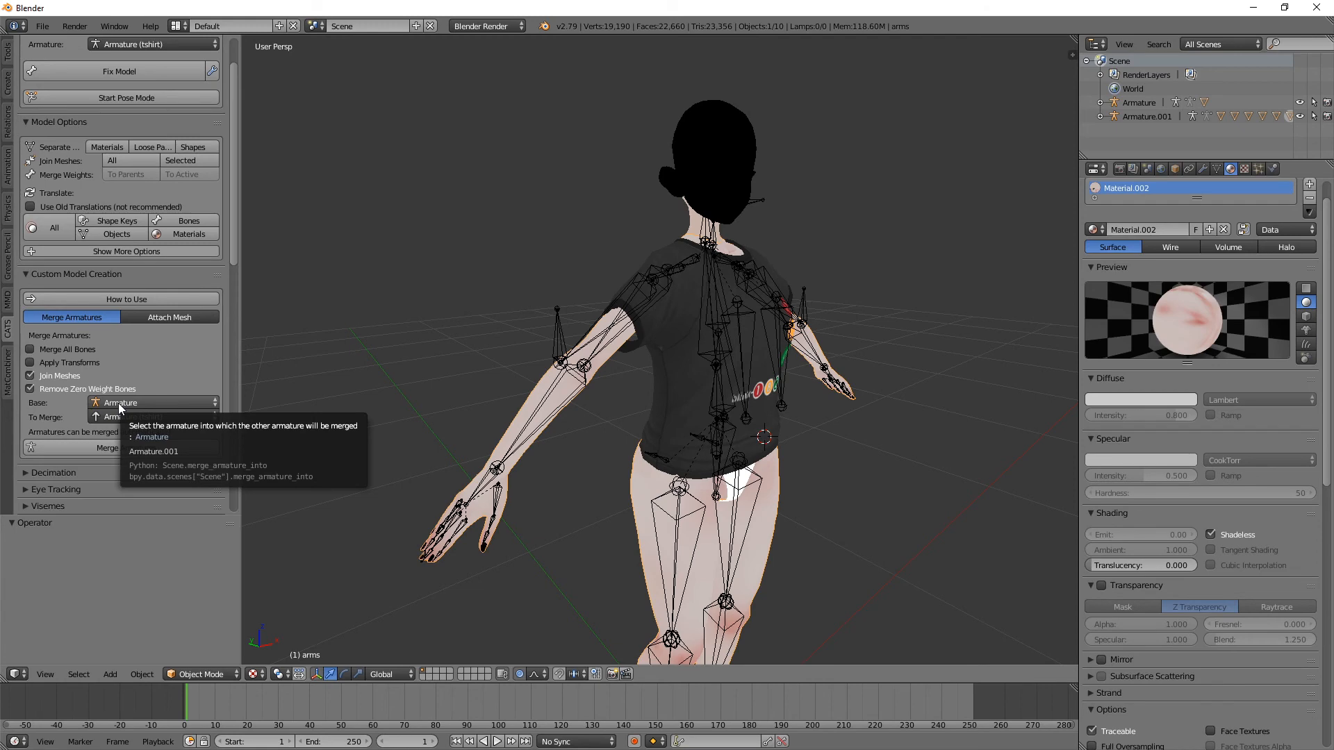
right_click(453, 533)
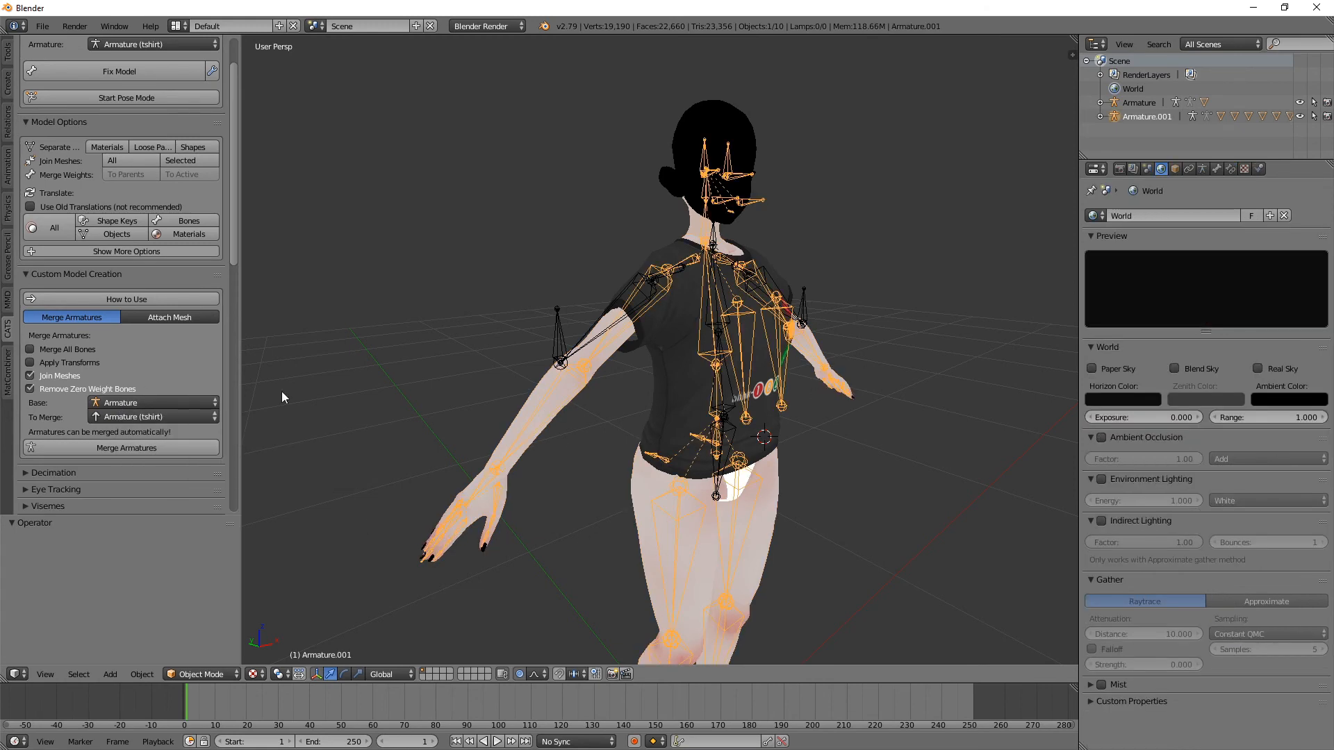
middle_click_drag(740, 453, 734, 402)
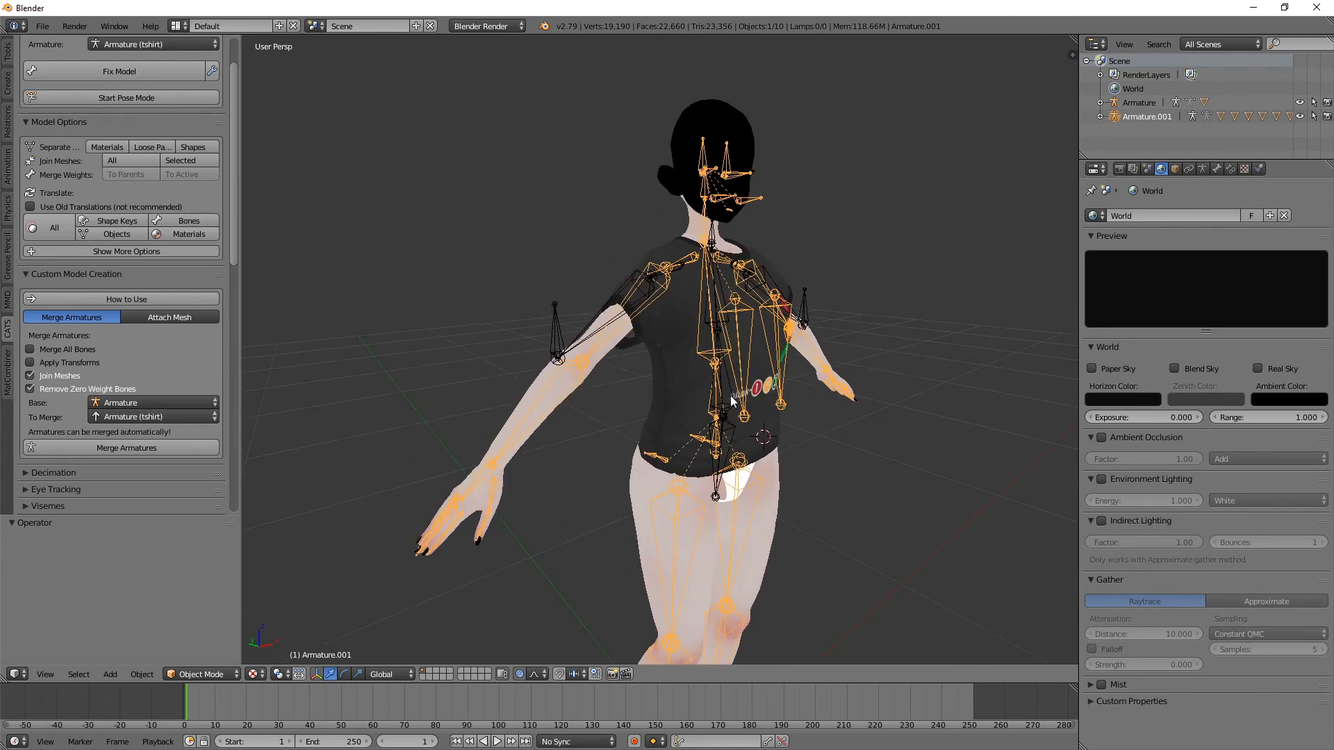
left_click(151, 417)
left_click(128, 447)
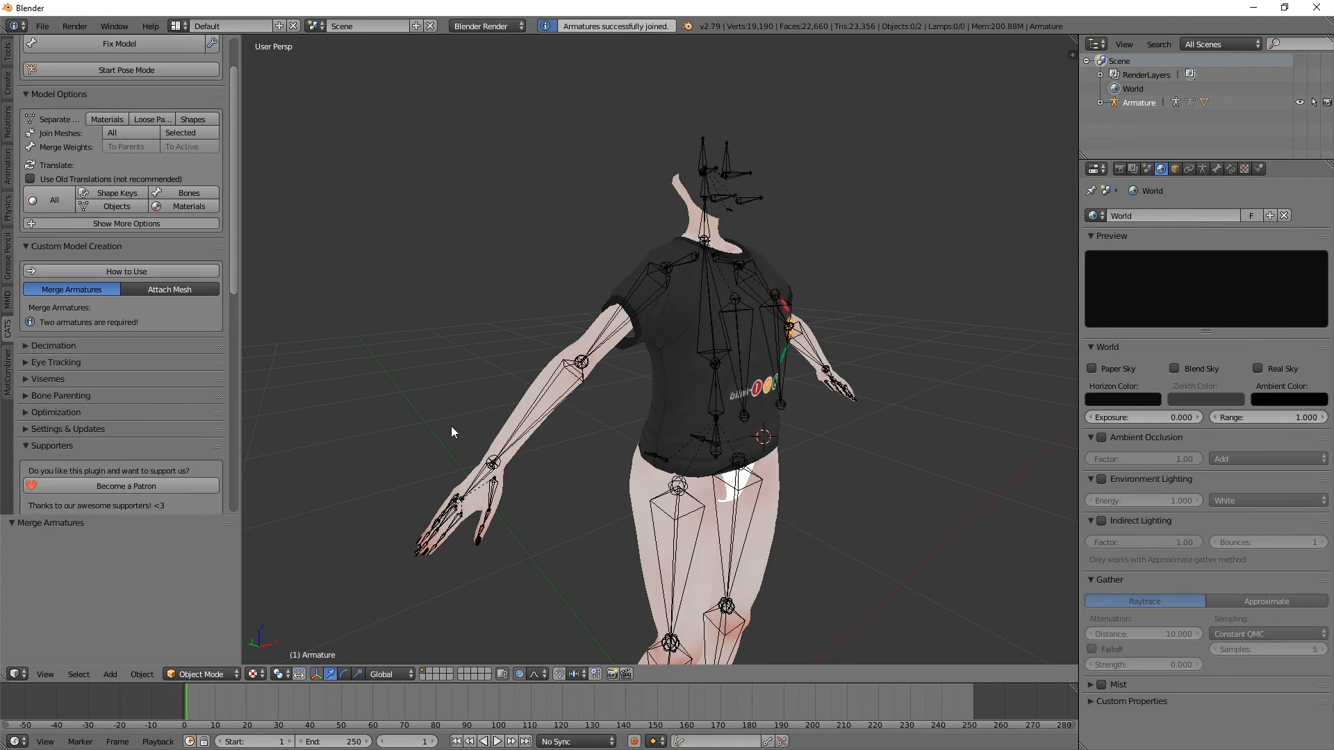
Step: Test-rotate the merged armature's right arm bone in Pose Mode to check that the T-shirt follows, and undo the rotation
middle_click_drag(501, 411, 670, 372)
right_click(606, 327)
right_click(607, 317)
middle_click_drag(694, 328, 665, 334)
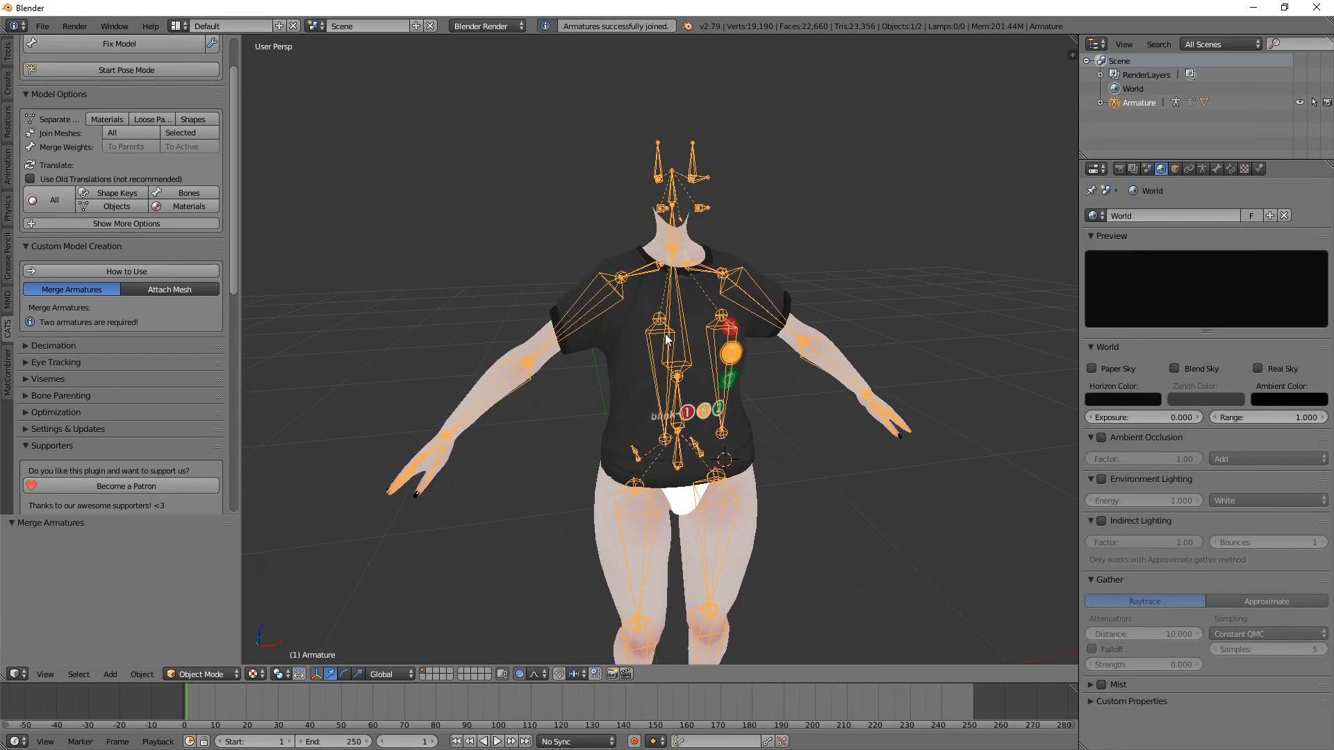
left_click(201, 674)
left_click(198, 626)
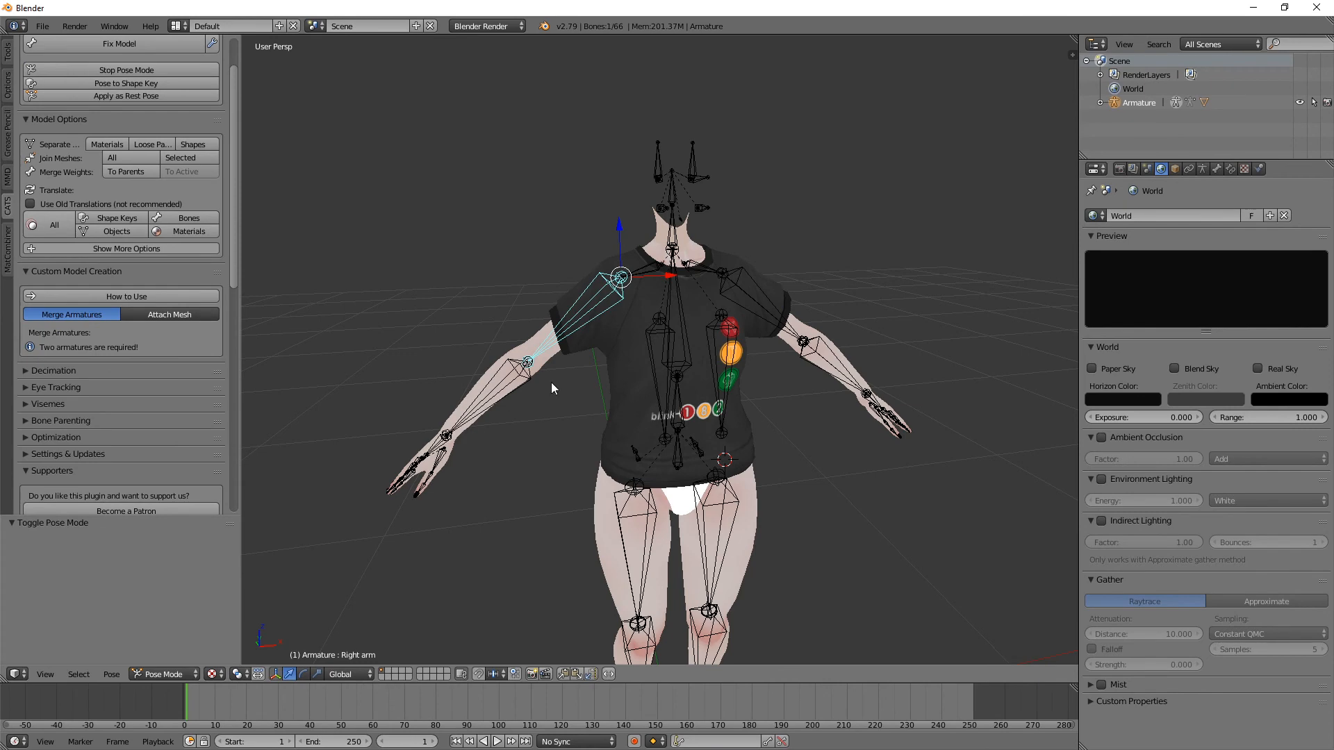
key("r")
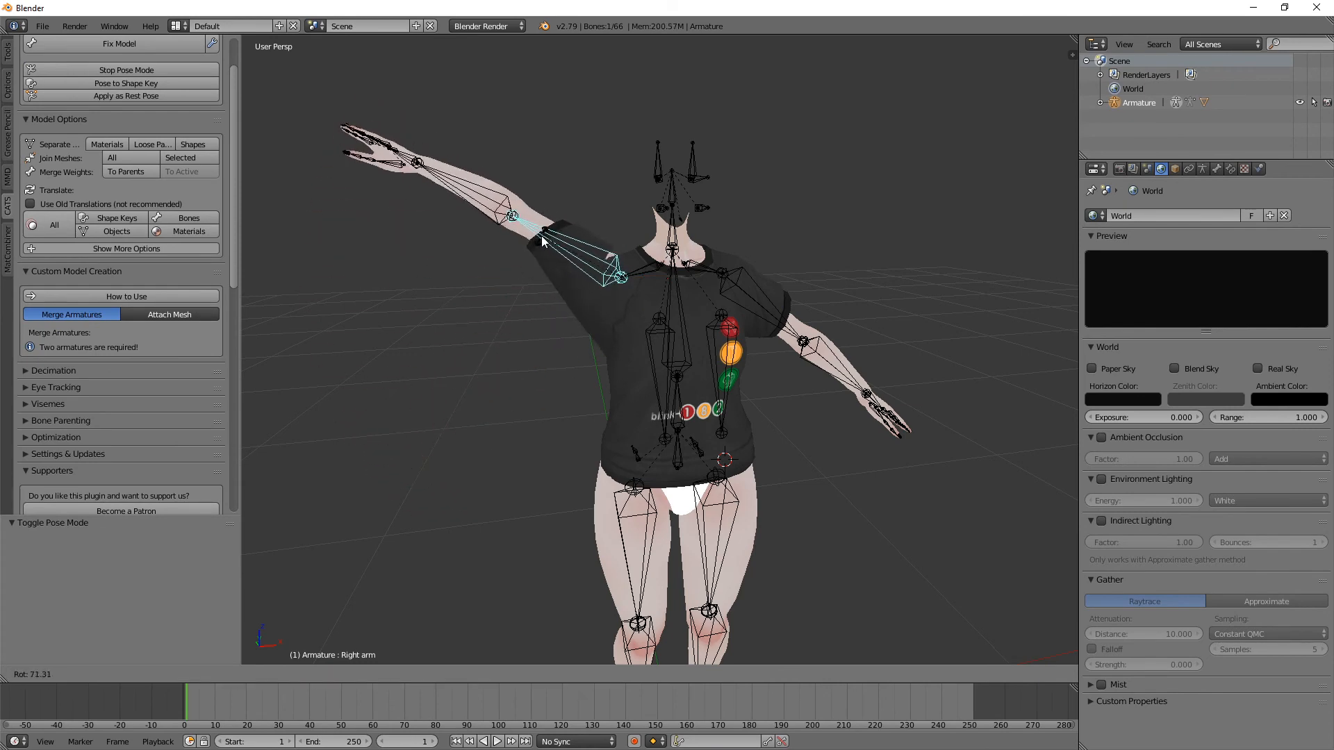
left_click(542, 241)
middle_click_drag(542, 241, 633, 233)
key("ctrl+z")
Step: Select the merged Body mesh and inspect its wireframe from behind in Edit Mode, returning to Object Mode
right_click(754, 370)
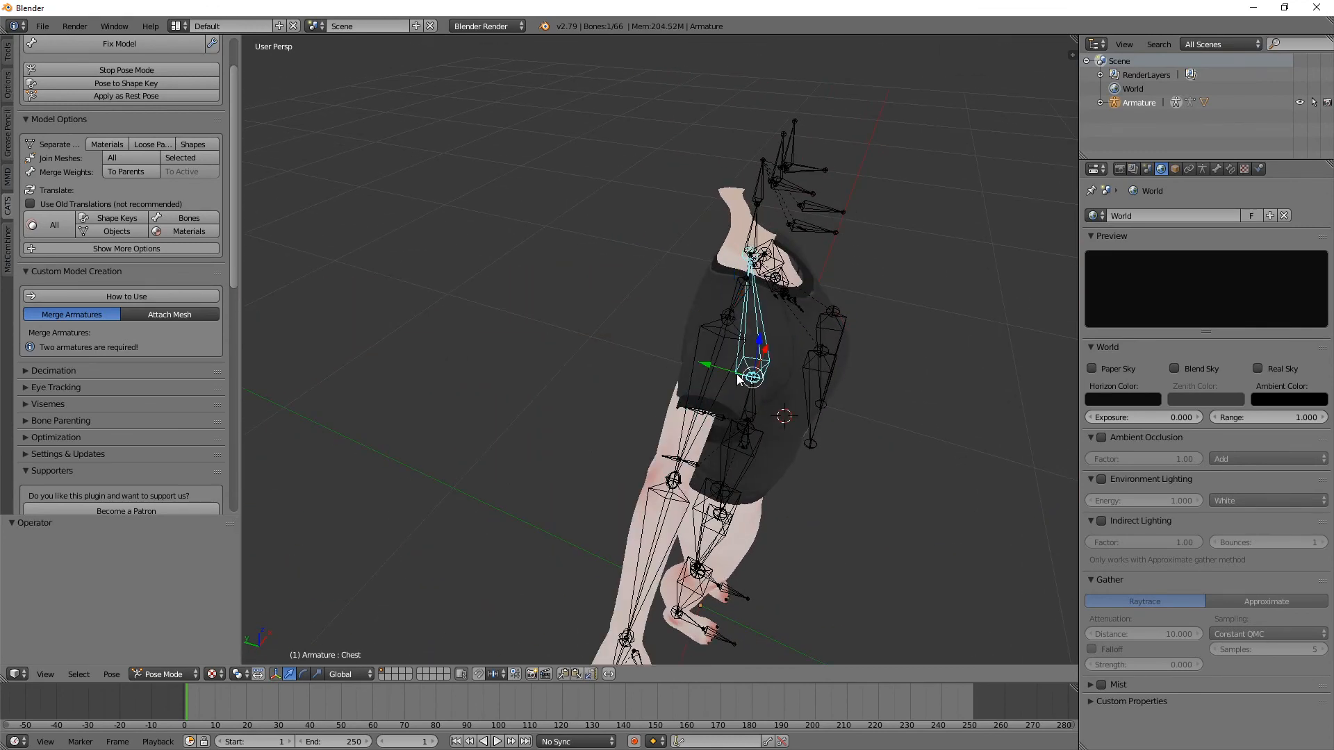
key("ctrl+Tab")
right_click(713, 287)
middle_click_drag(711, 290, 771, 299)
scroll(881, 295, "up", 1)
key("Tab")
key("c")
key("Escape")
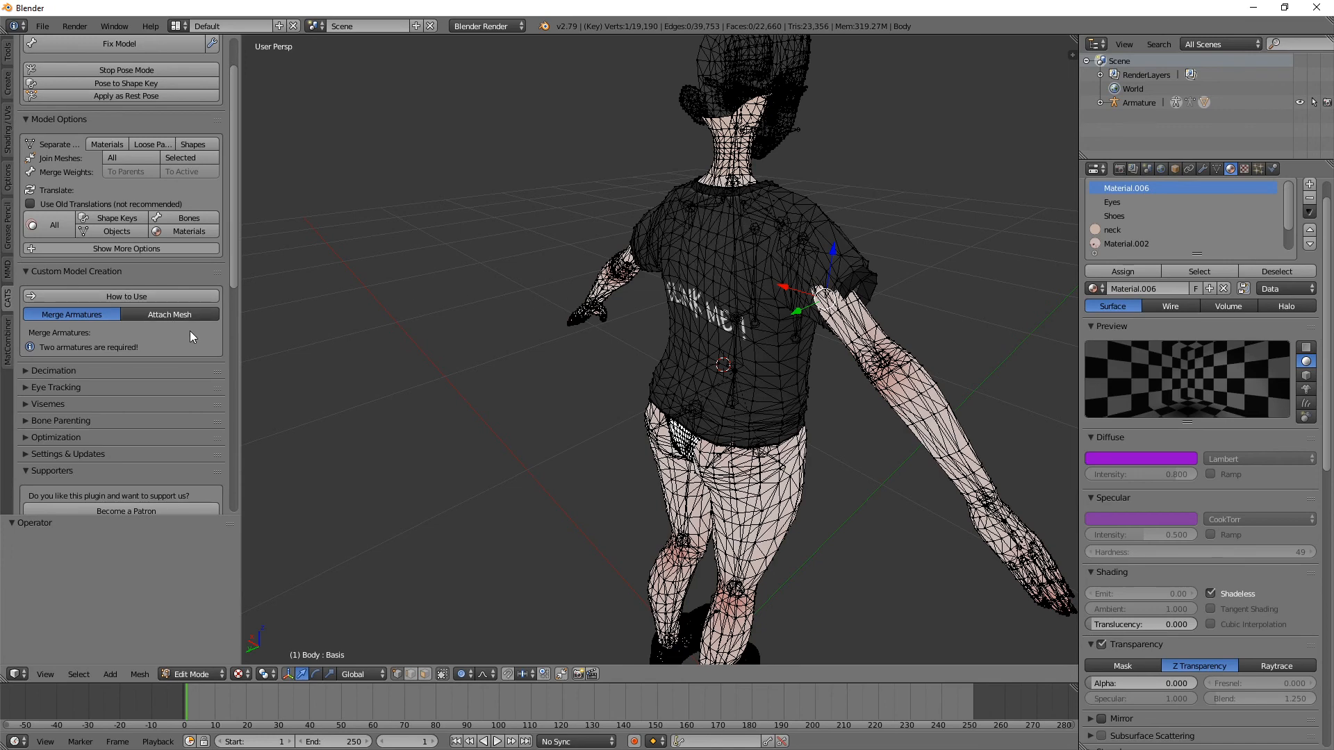
key("Tab")
Step: Separate the merged Body mesh by materials
middle_click_drag(749, 285, 706, 323)
scroll(567, 271, "up", 2)
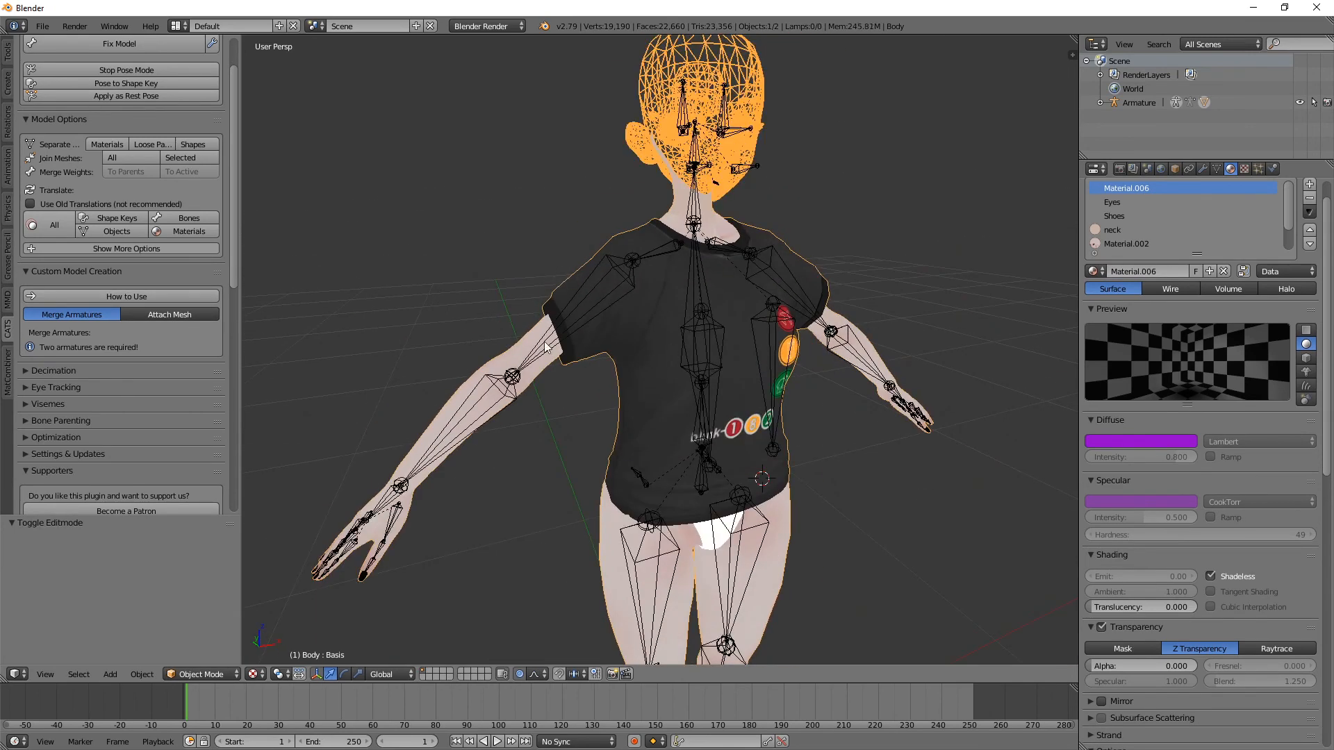
middle_click_drag(707, 302, 673, 301)
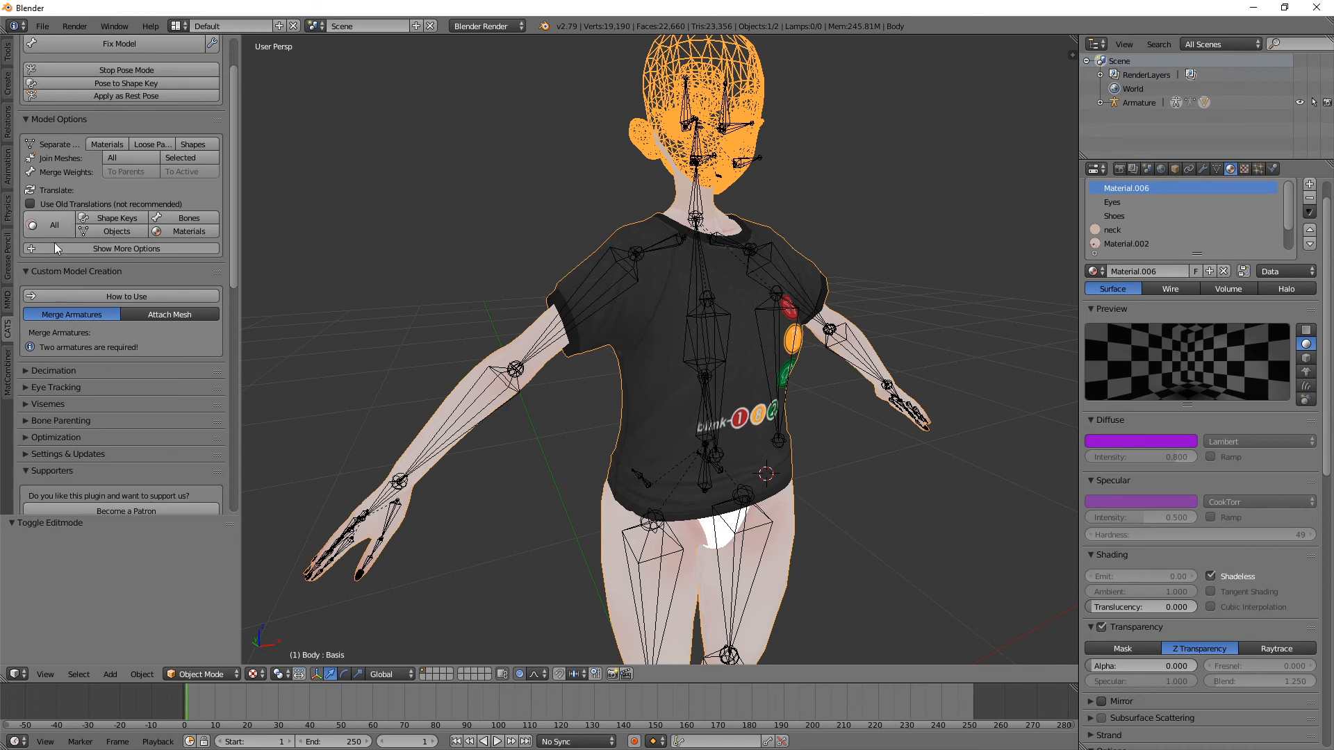
left_click(107, 144)
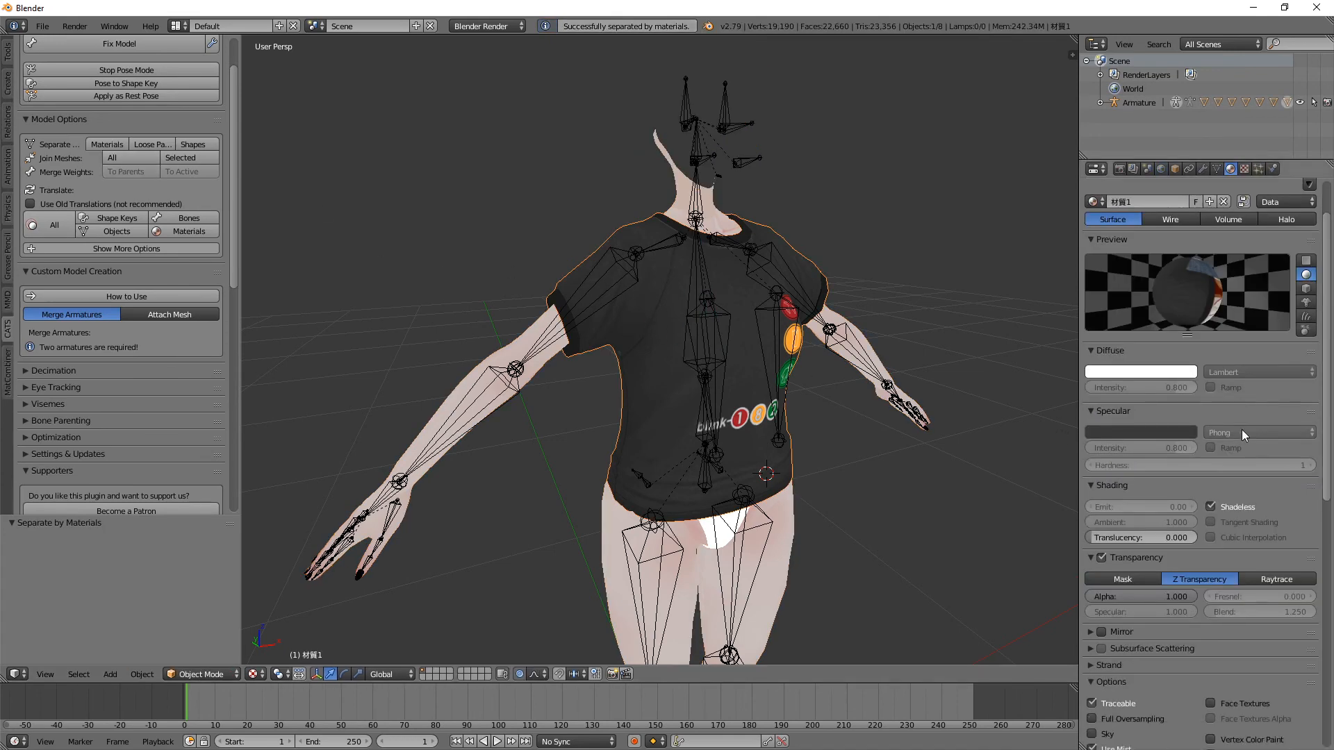
Step: Look through the T-shirt mesh's property categories, including the available object constraints, and open its modifier settings
left_click(1216, 170)
left_click(1186, 170)
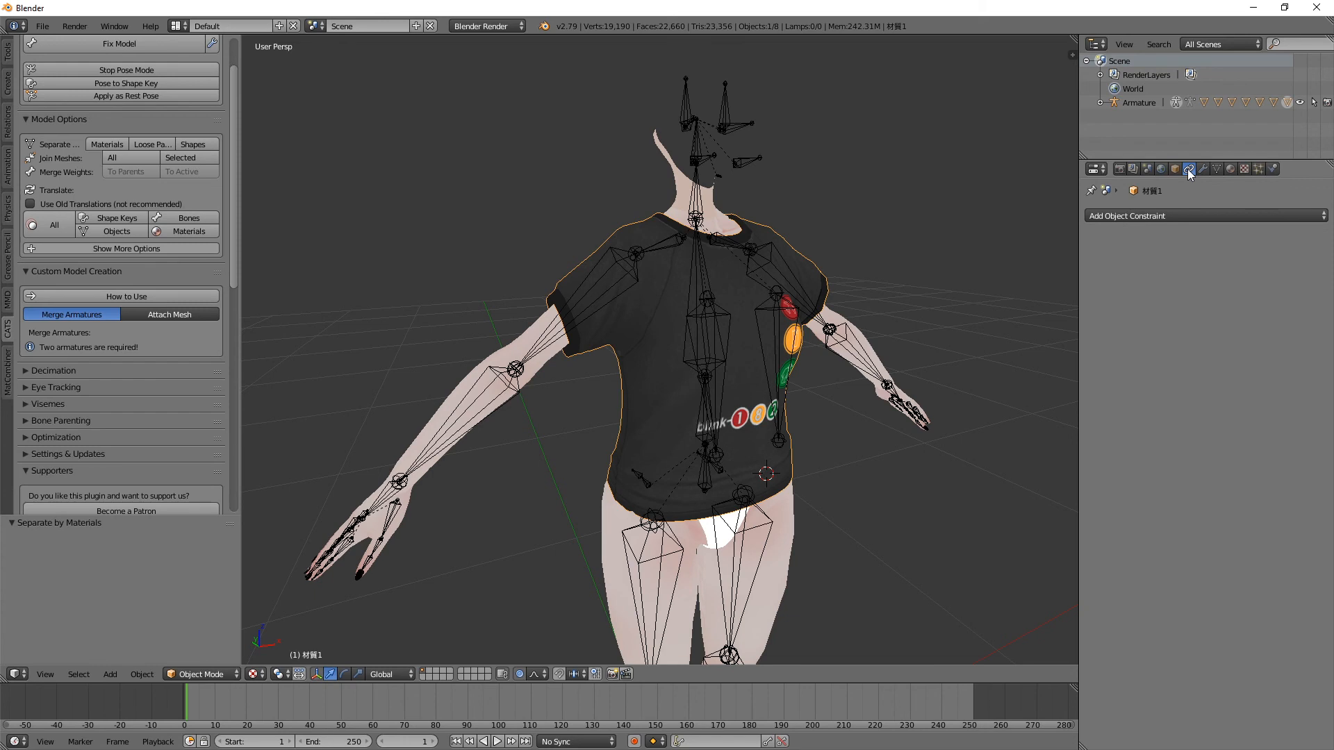
left_click(1170, 213)
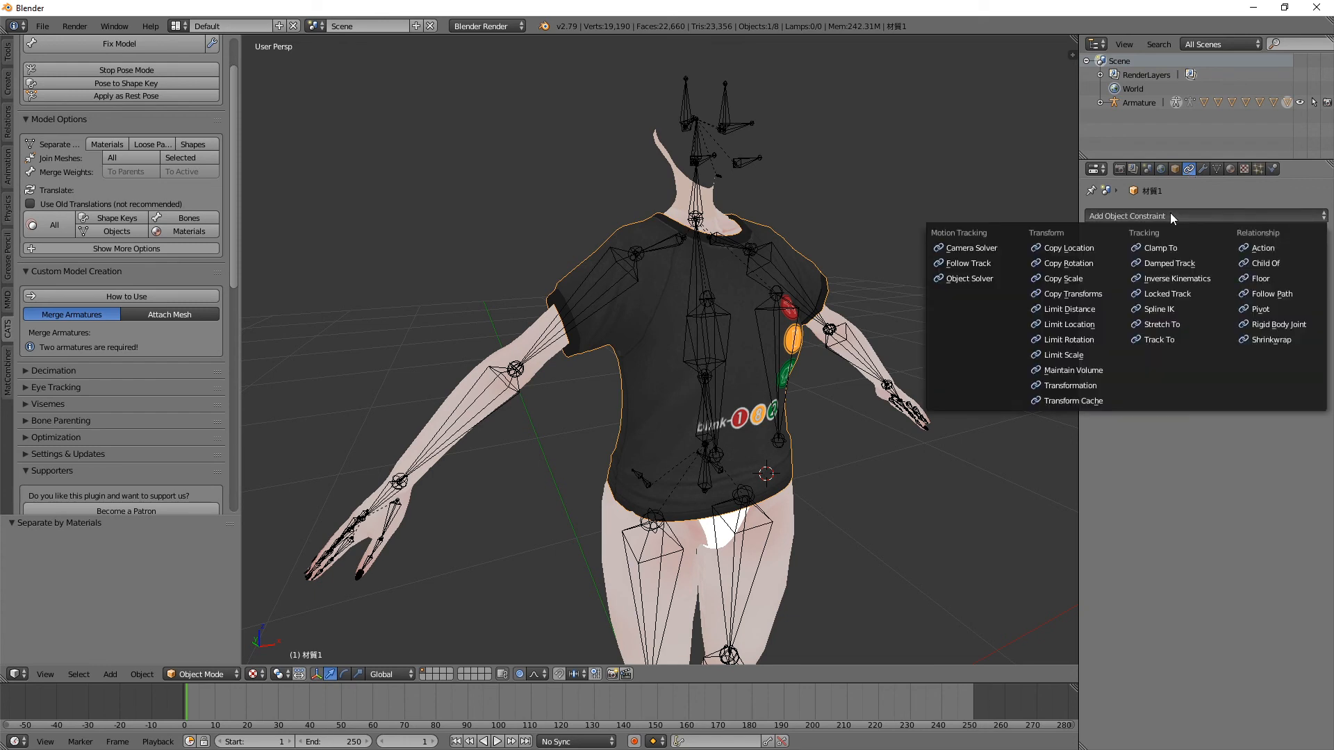
left_click(1161, 169)
left_click(1148, 169)
left_click(1134, 169)
left_click(1203, 169)
left_click(1216, 168)
left_click(1230, 169)
left_click(1244, 169)
left_click(1272, 169)
left_click(1217, 169)
left_click(1203, 170)
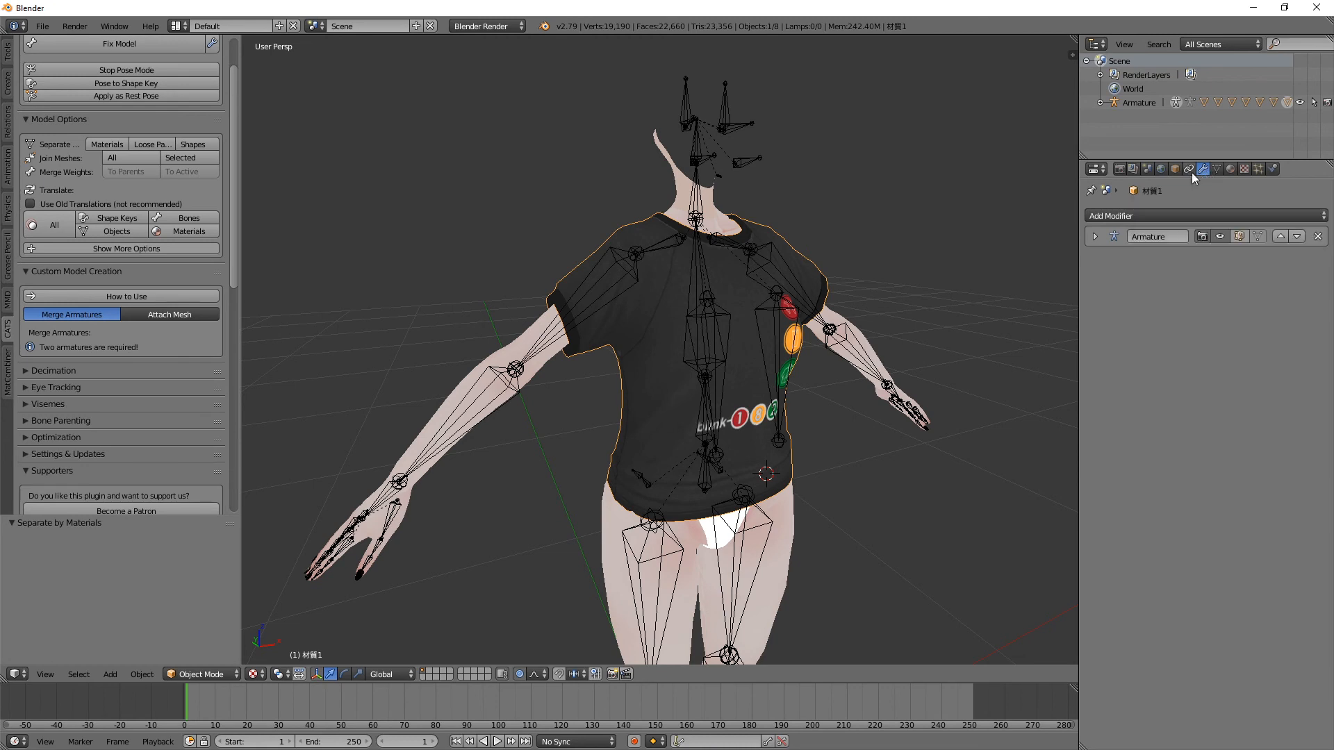
Step: Add a Data Transfer modifier to the T-shirt mesh and enable vertex data for transferring vertex groups
left_click(1161, 216)
left_click(1116, 217)
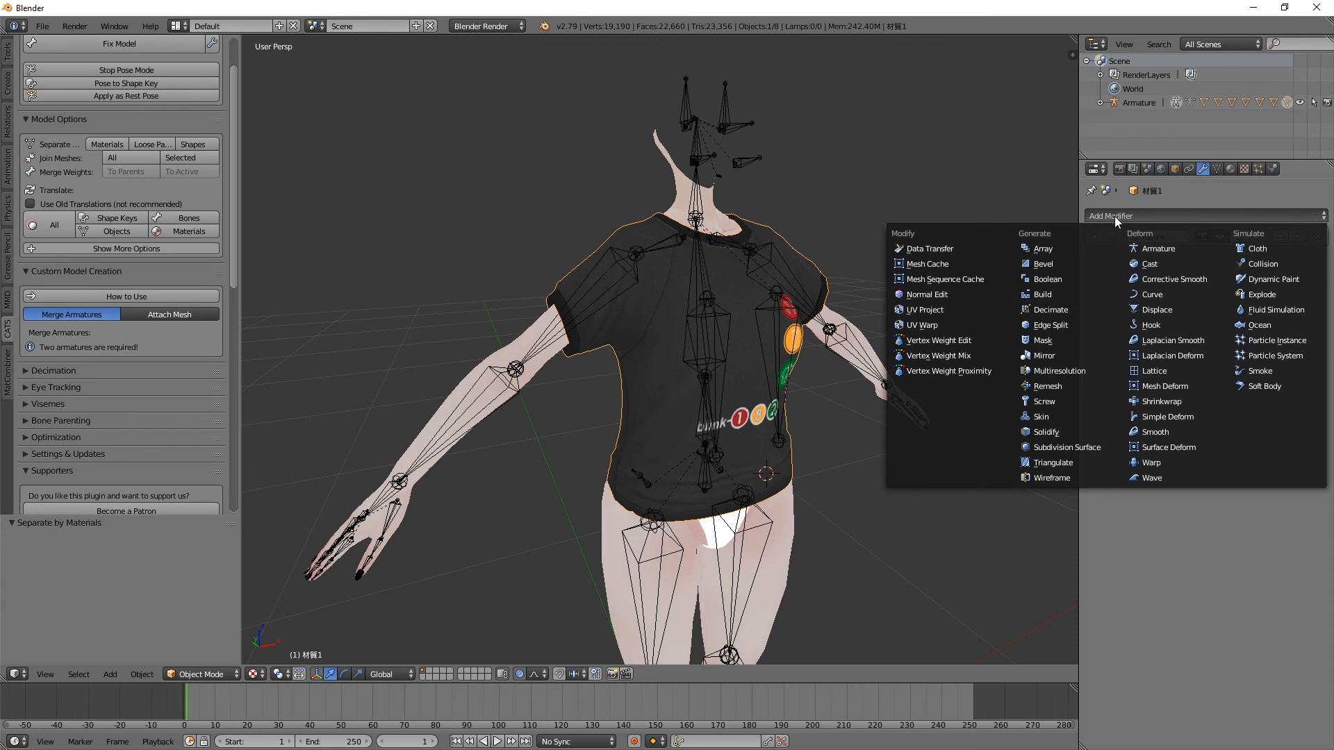
left_click(916, 253)
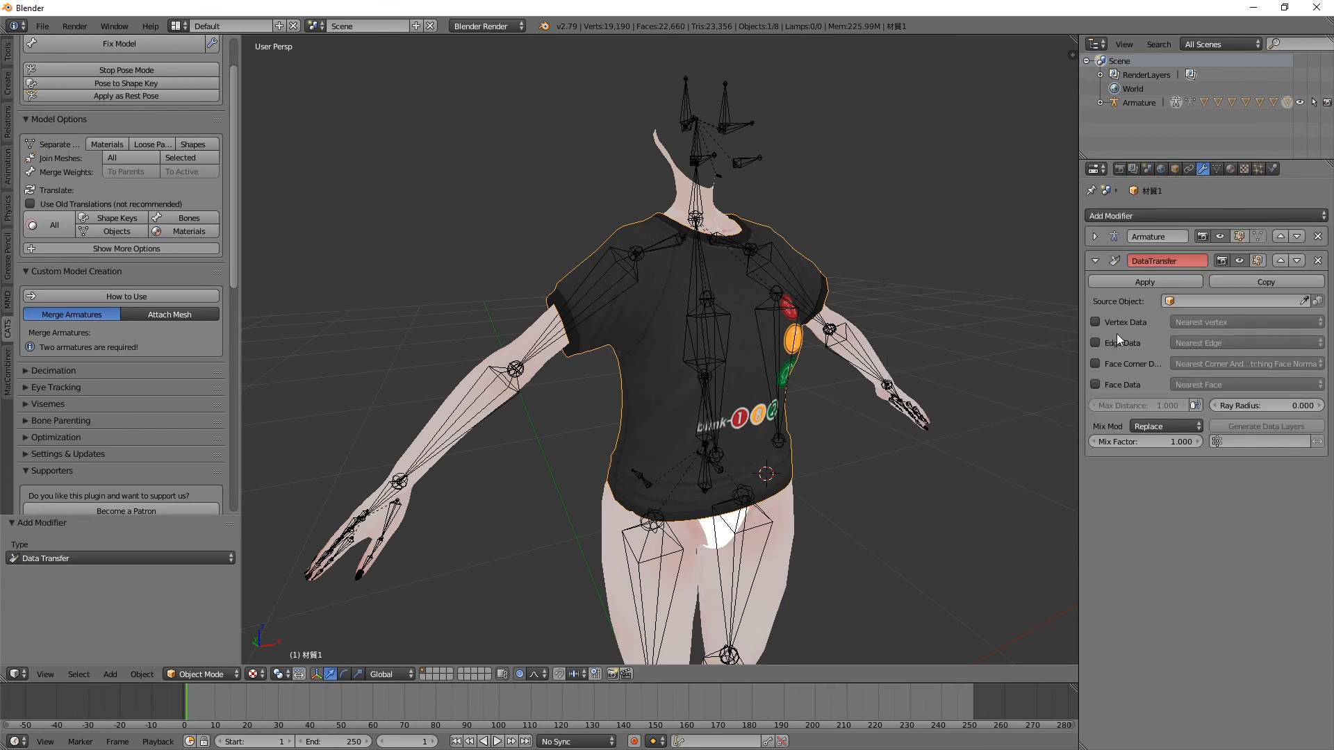
left_click(1095, 322)
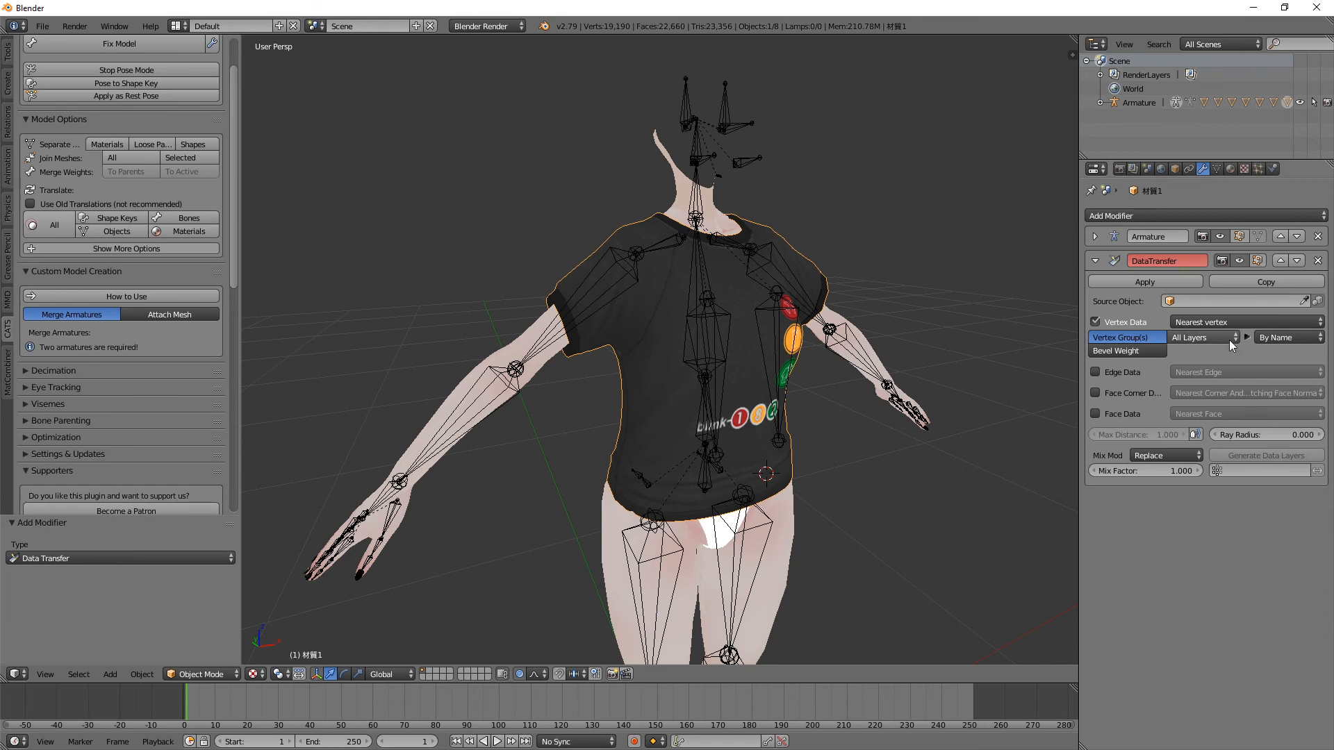
Step: Cancel picking the Data Transfer source object and hide the T-shirt mesh to expose the body
left_click(1305, 297)
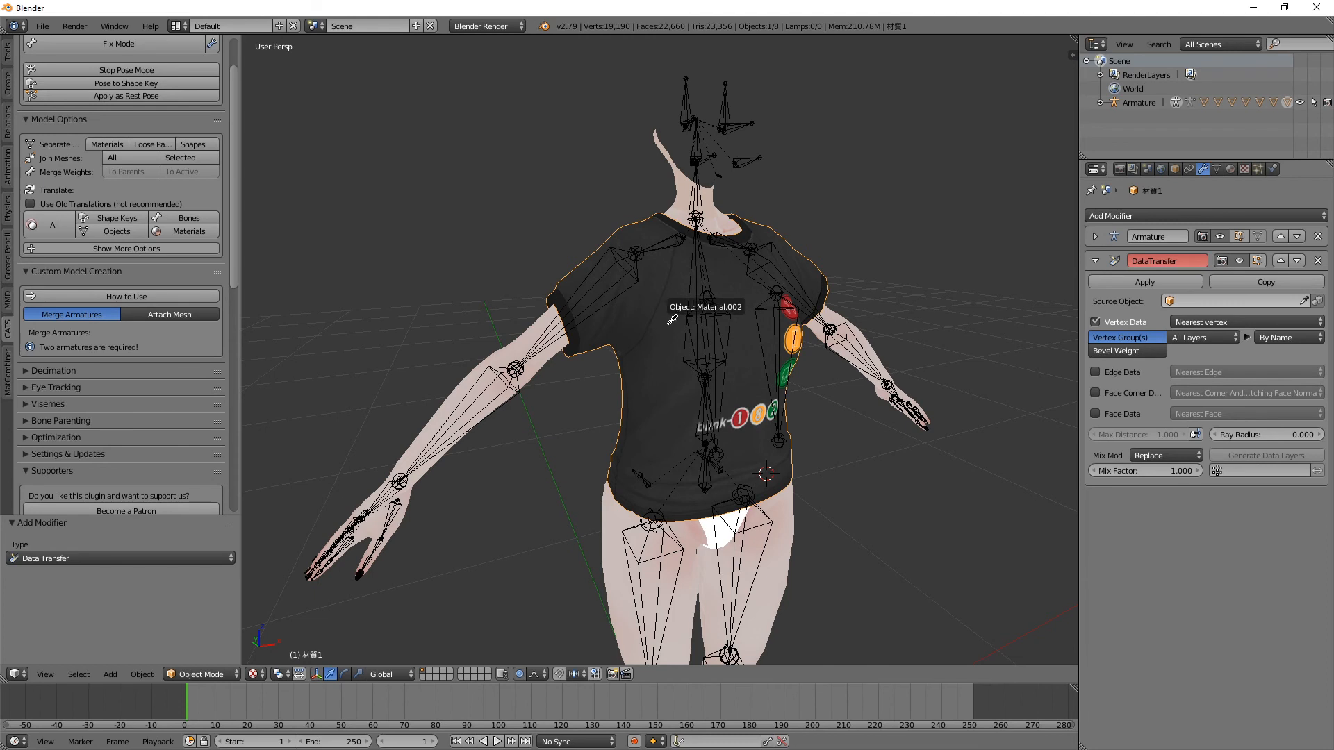
key("Escape")
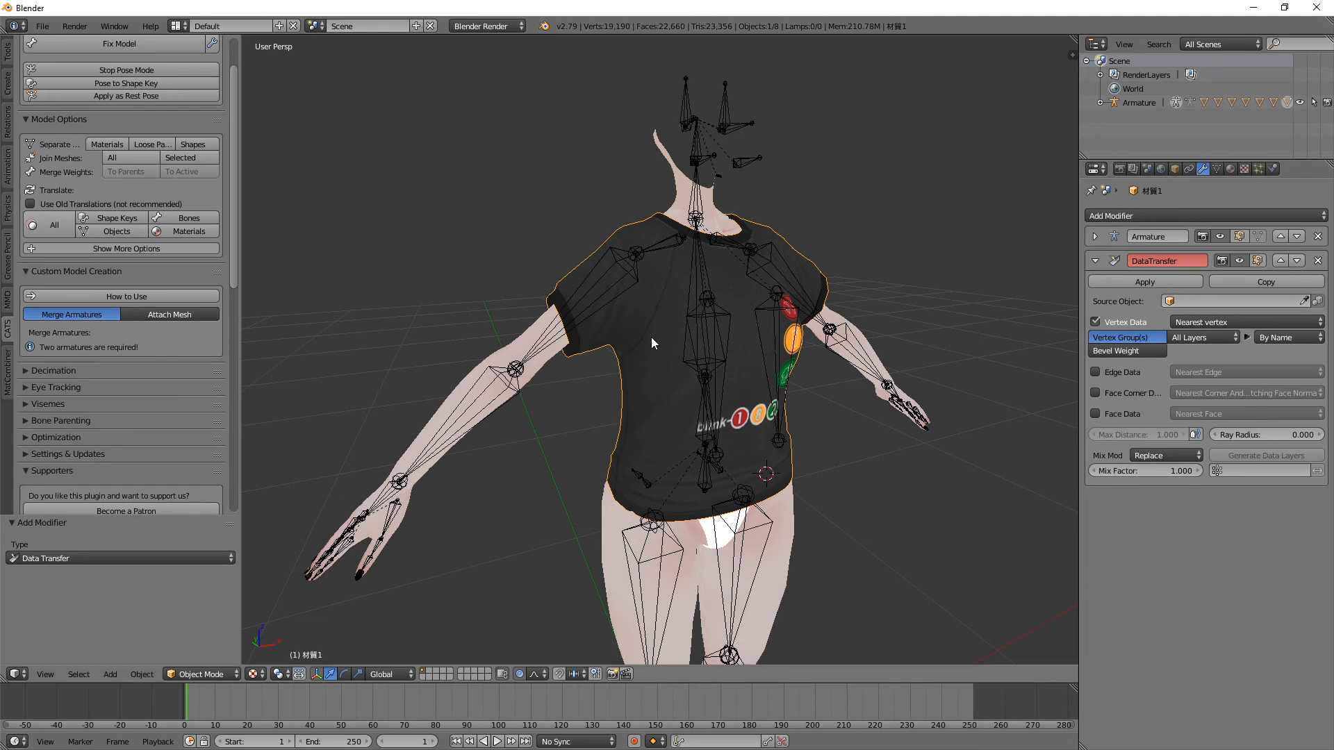
key("h")
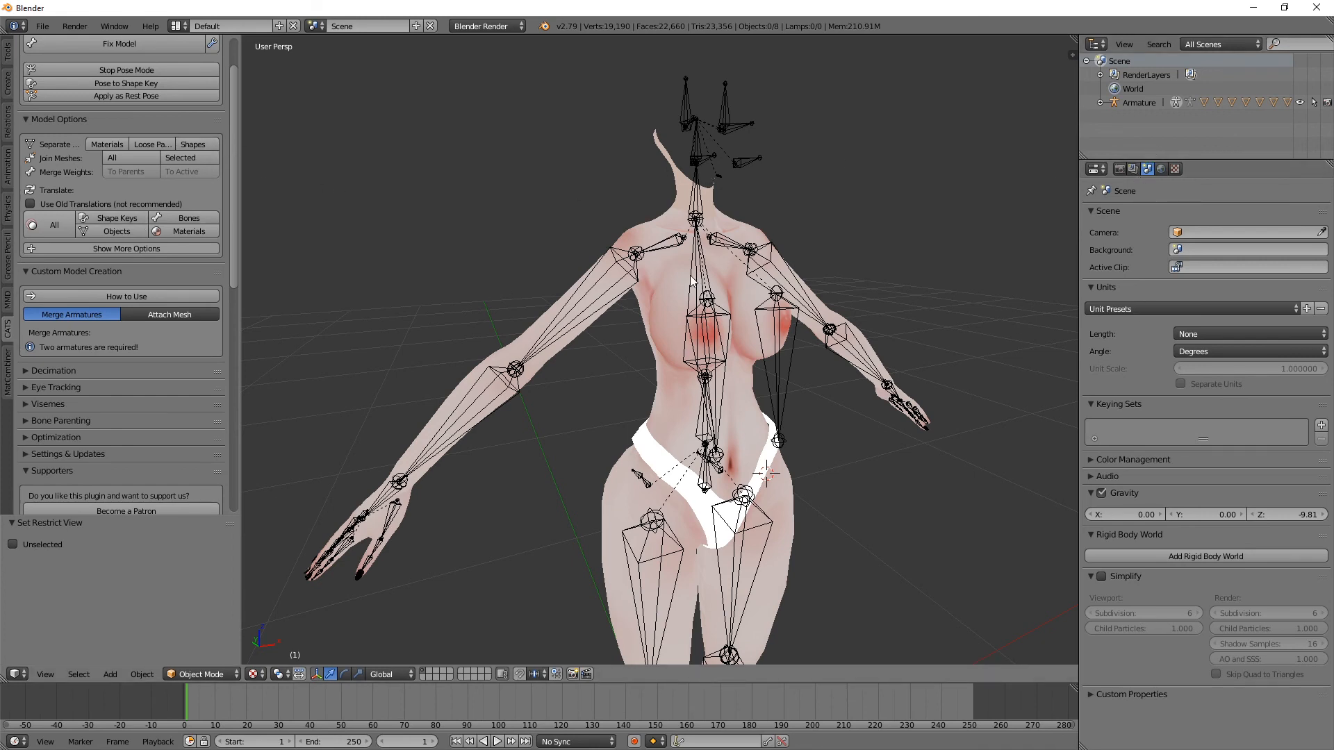
key("ctrl+z")
Step: Expand the armature's hierarchy in an enlarged outliner and make the hidden T-shirt mesh visible again
left_click(1100, 103)
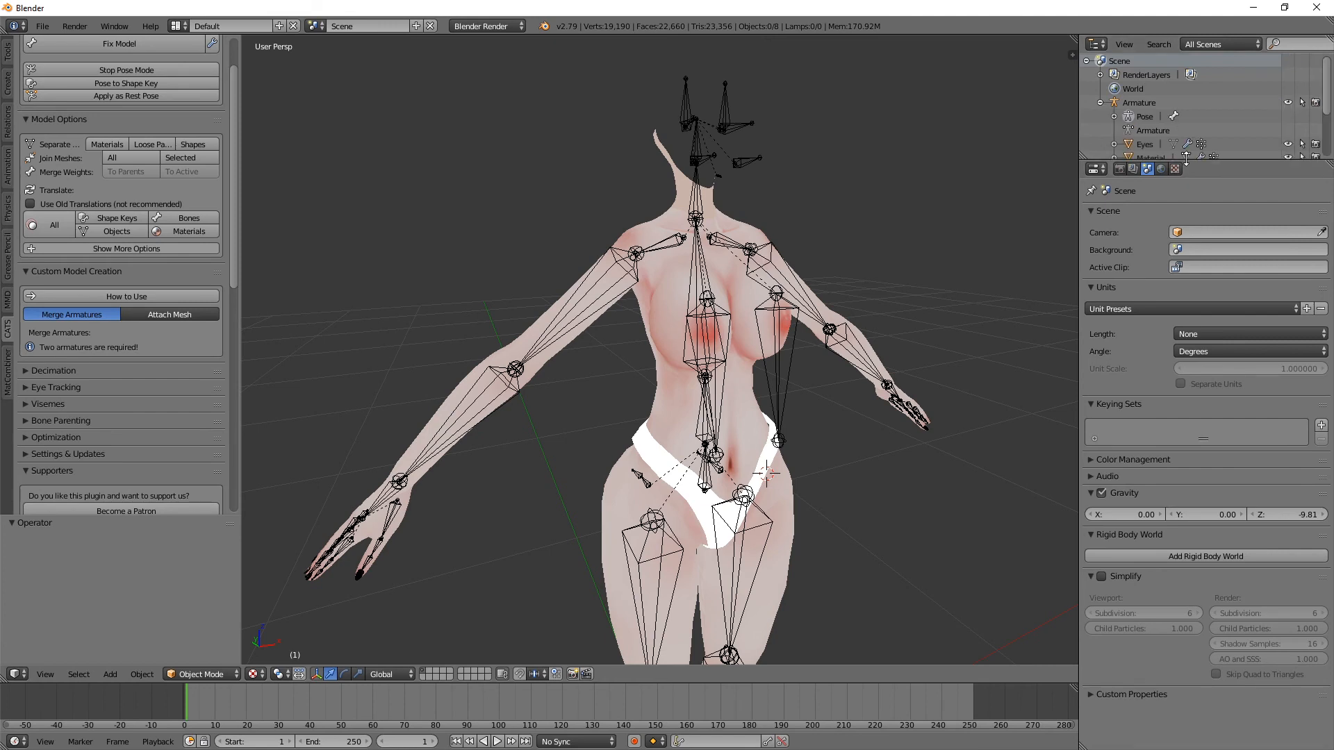
left_click_drag(1212, 160, 1211, 285)
left_click(1300, 228)
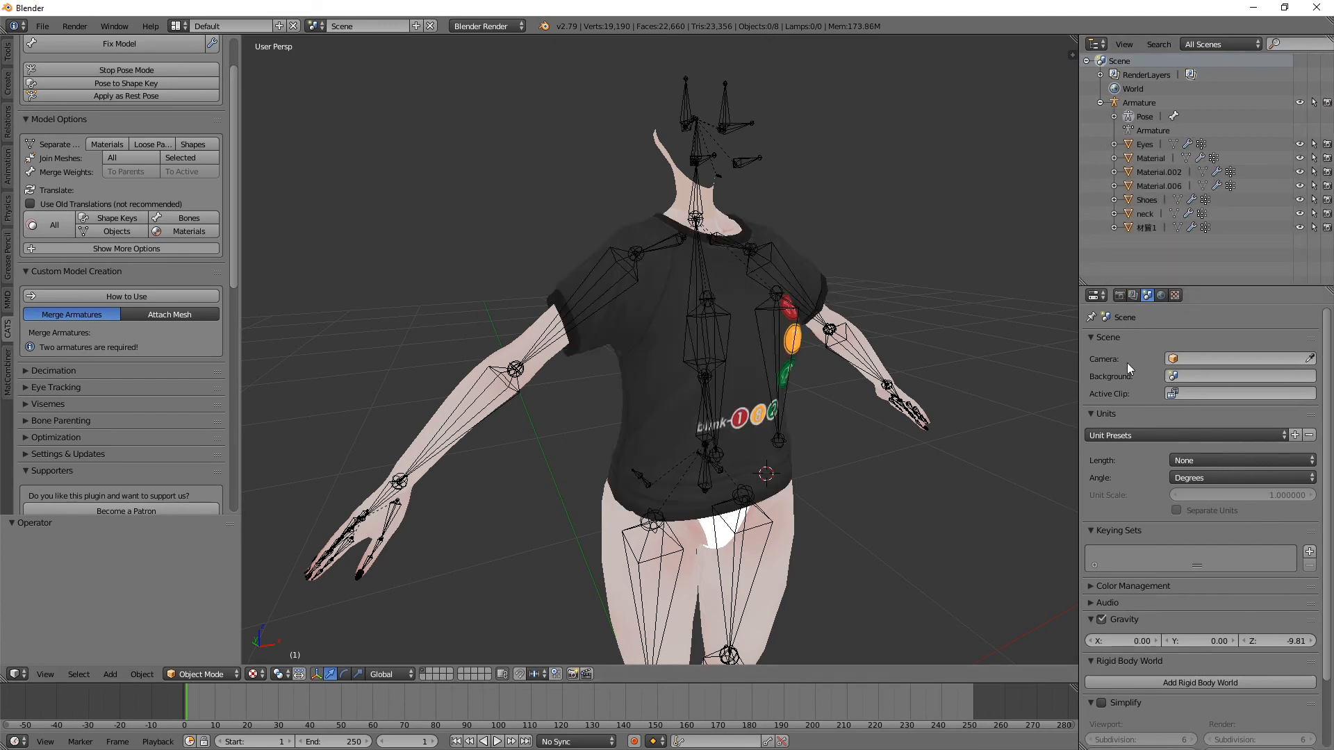
Step: Select the T-shirt mesh and pick the body mesh Material.002 as its Data Transfer source object
right_click(727, 281)
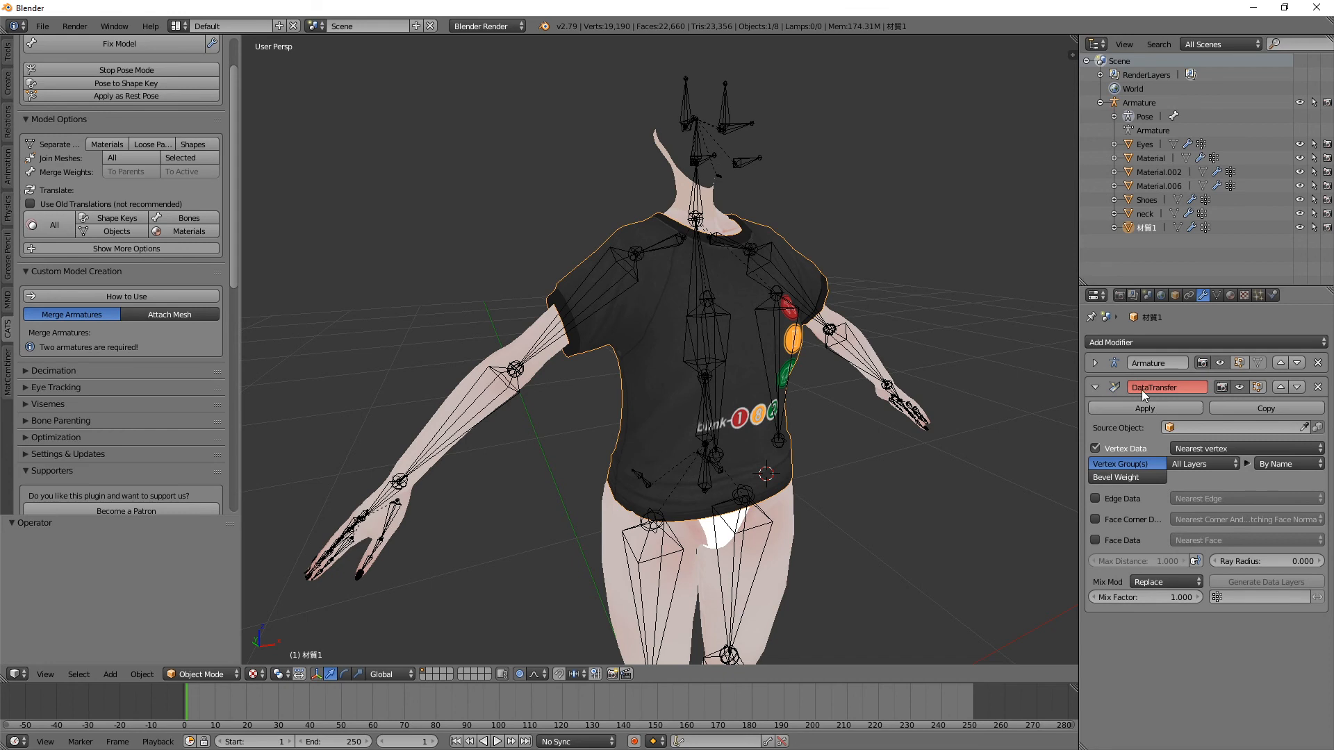
left_click(1306, 427)
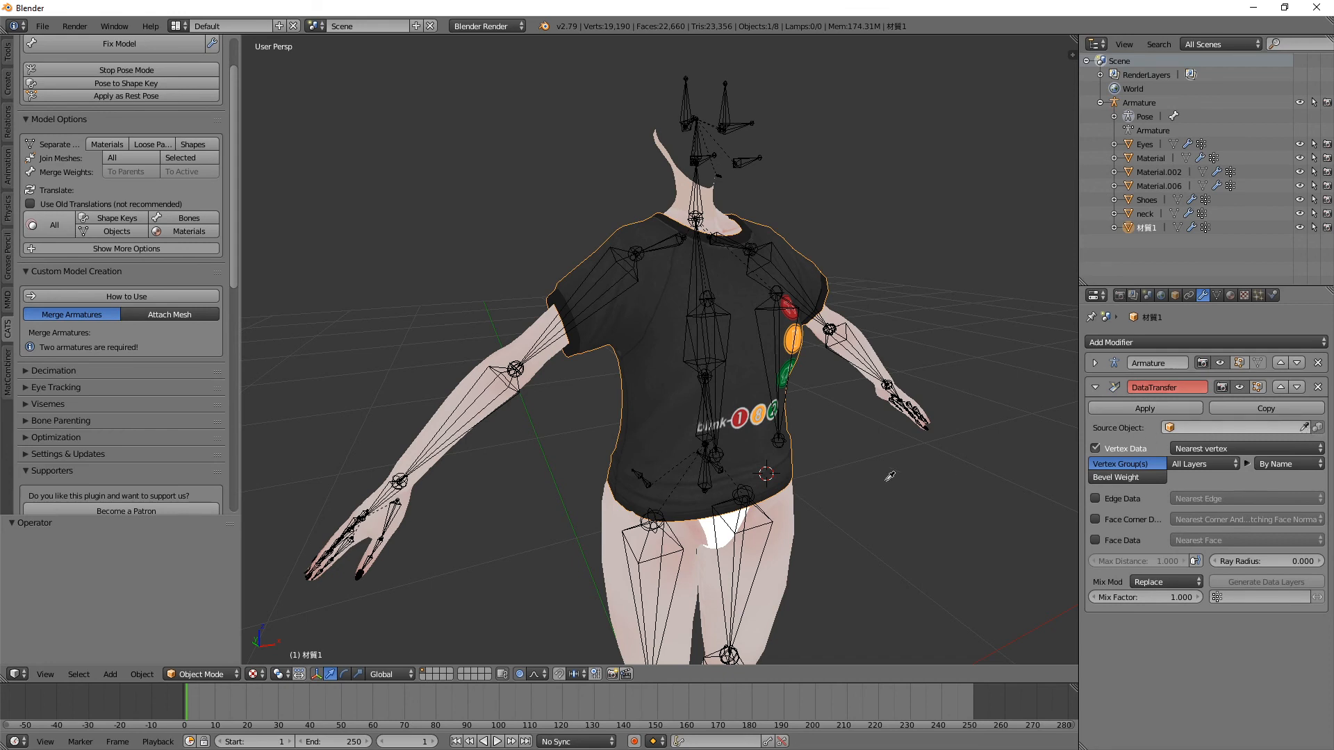
left_click(788, 510)
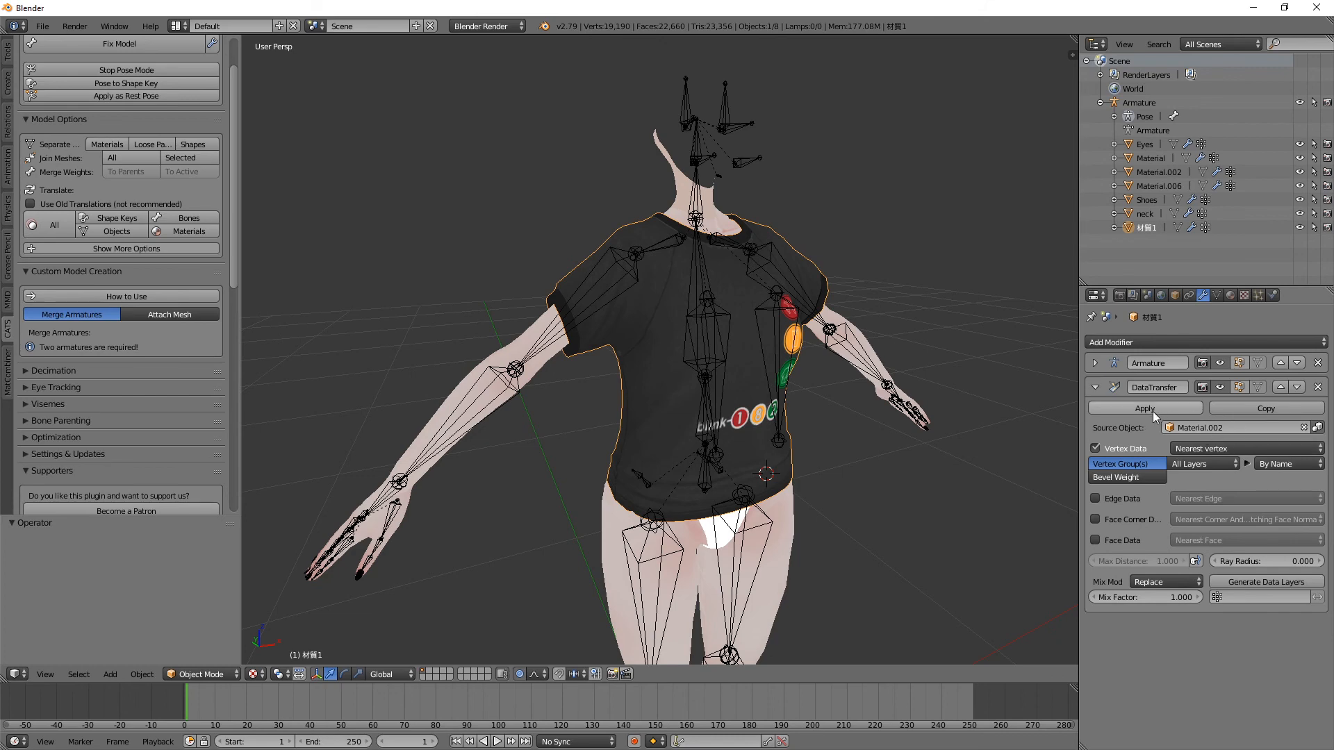
Step: Test-rotate the right arm bone in Pose Mode to check that the T-shirt sleeve follows, and cancel the rotation
middle_click_drag(608, 257, 627, 265)
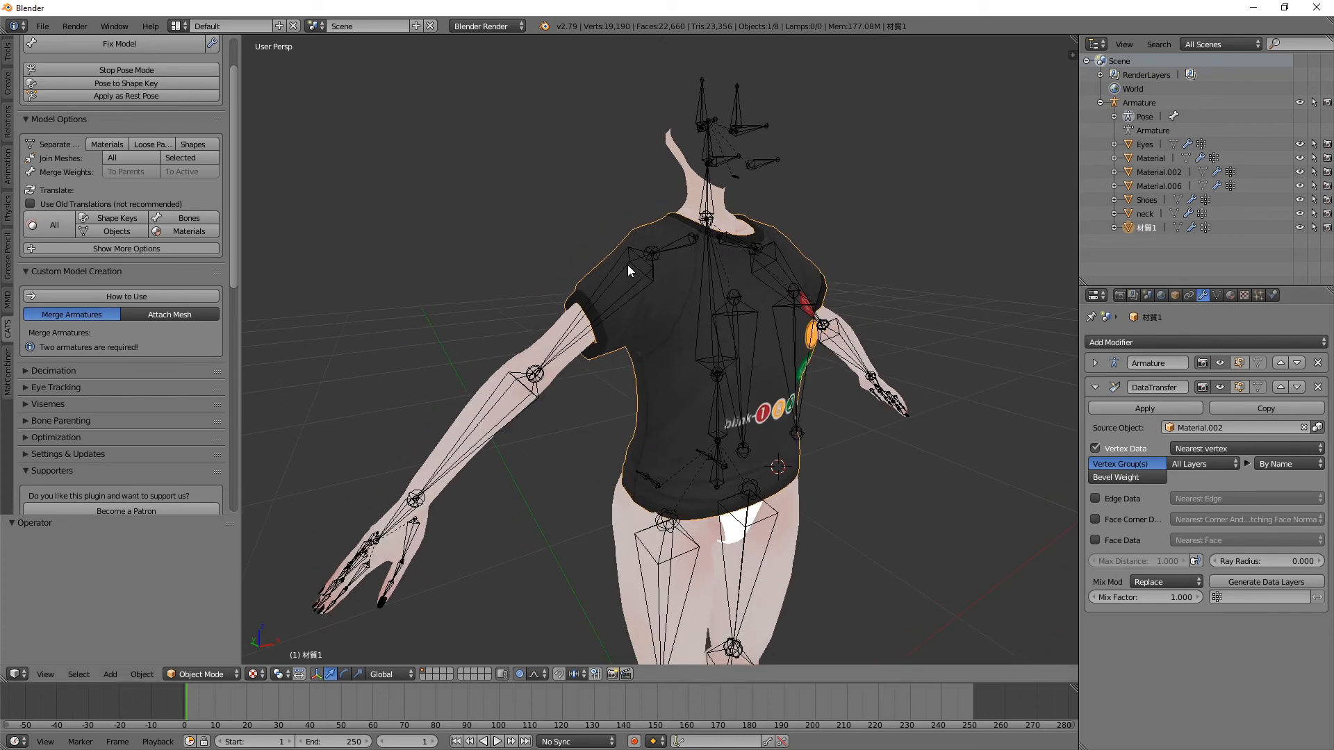
right_click(605, 272)
key("r")
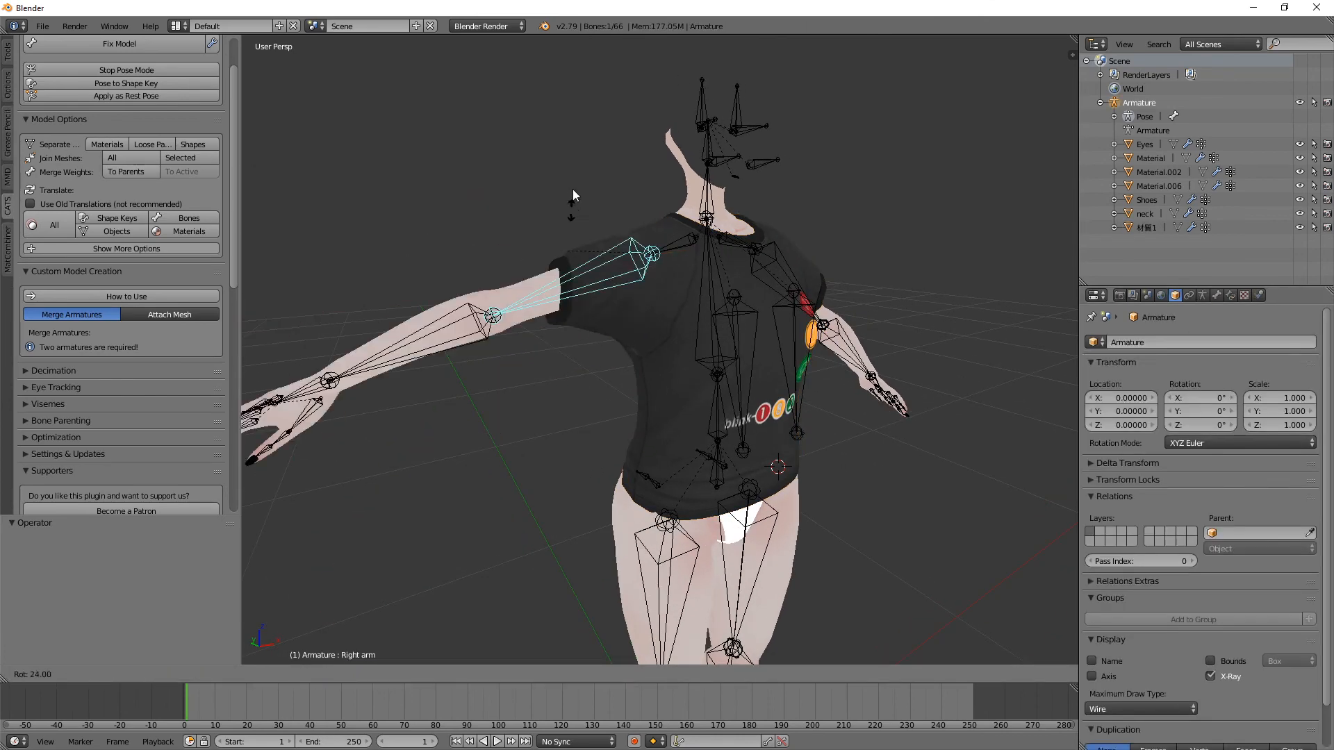
right_click(571, 231)
middle_click_drag(571, 231, 603, 225)
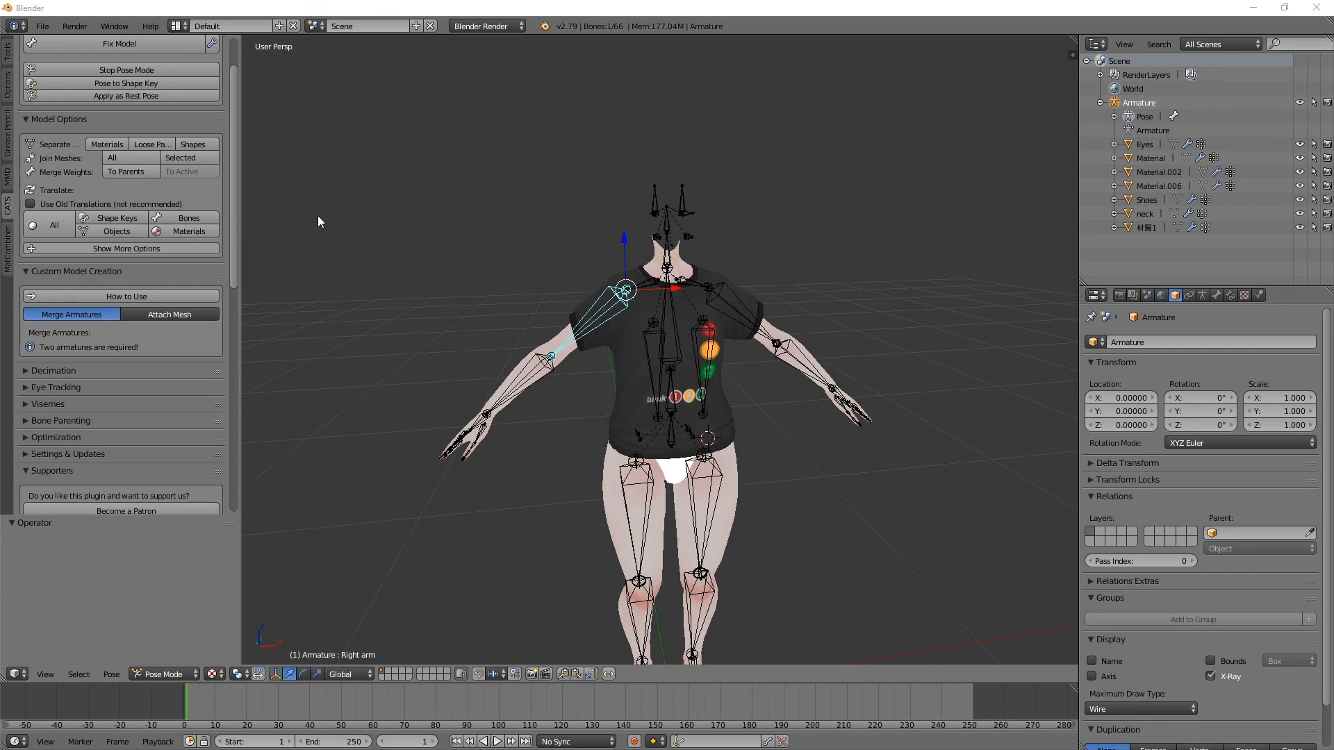
middle_click_drag(351, 271, 397, 274)
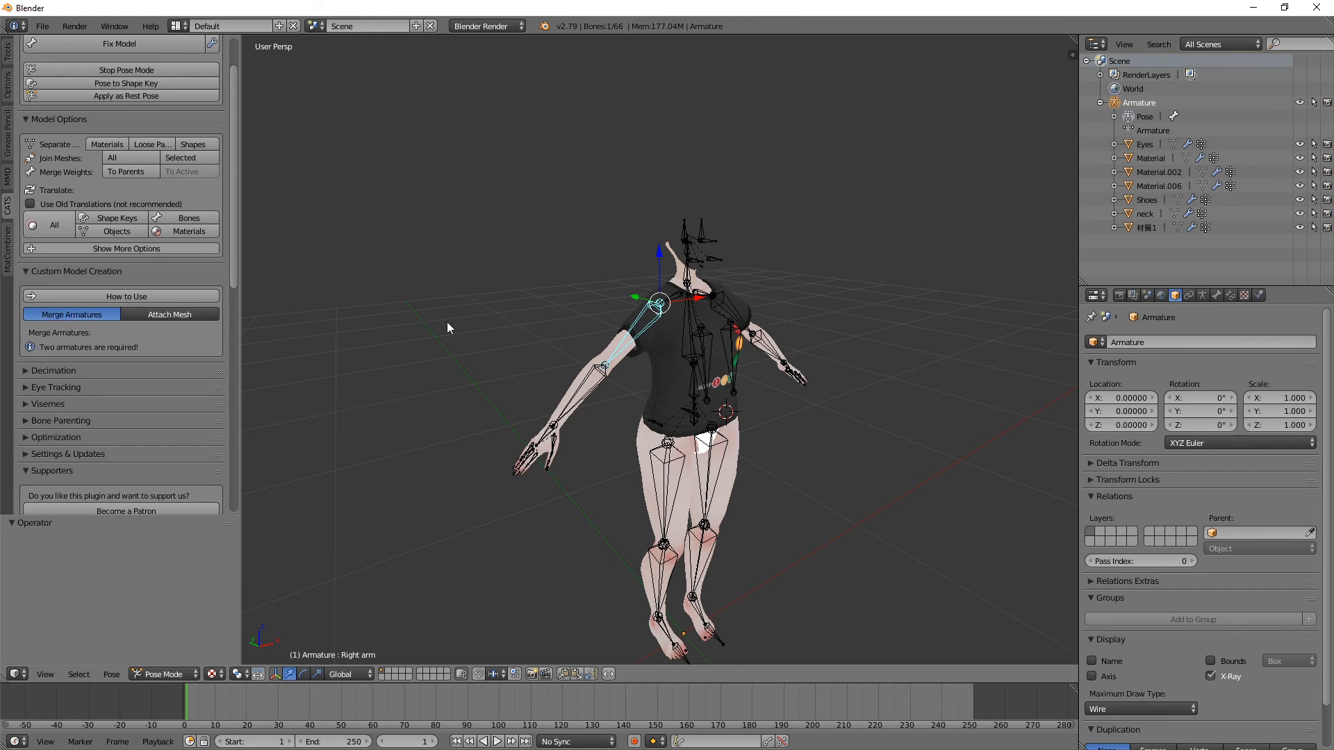
middle_click_drag(823, 290, 803, 286)
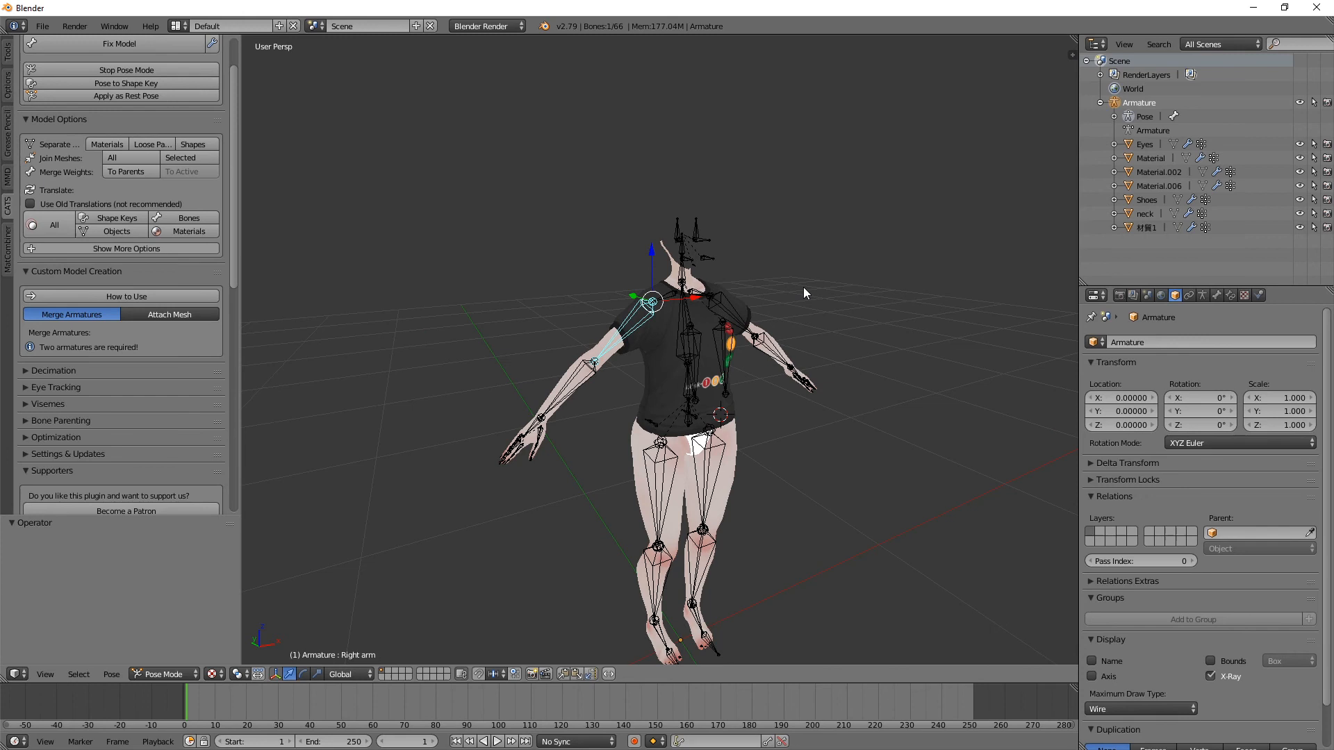
right_click(658, 339)
middle_click_drag(658, 339, 660, 374)
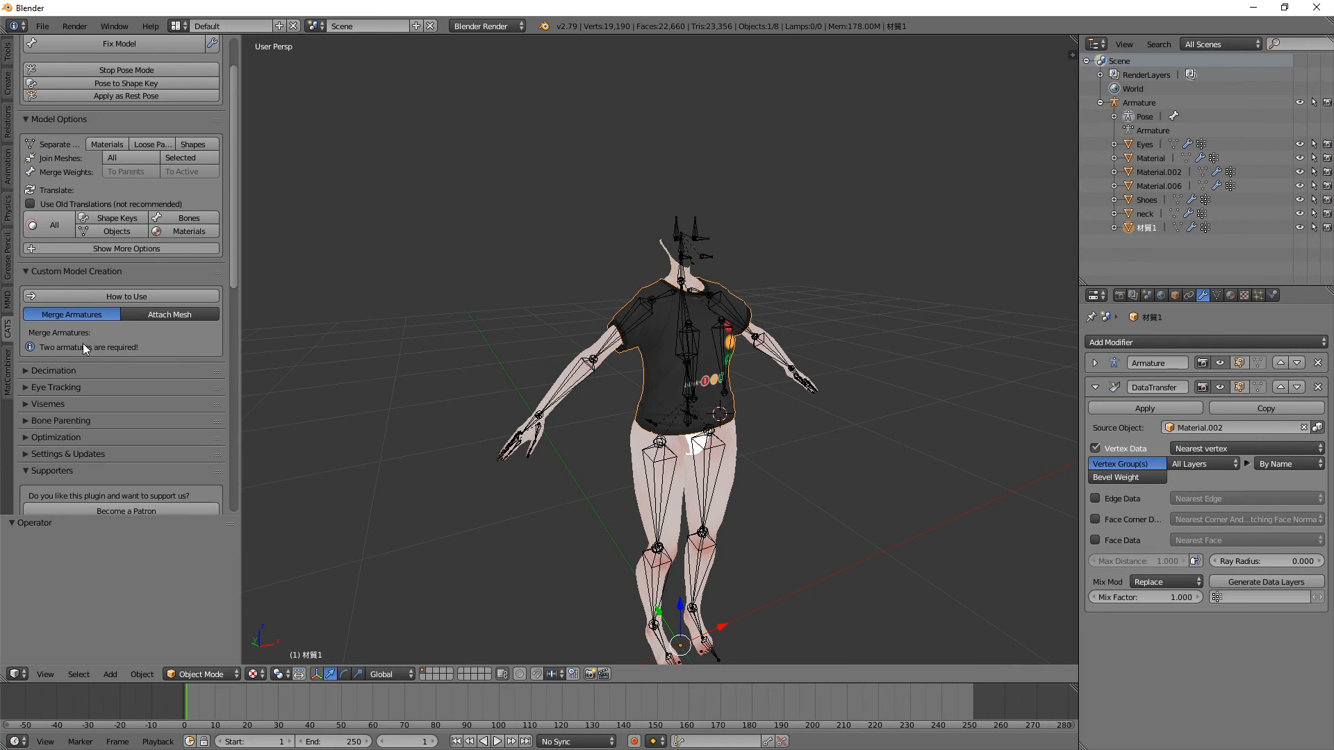
left_click(574, 375)
right_click(639, 325)
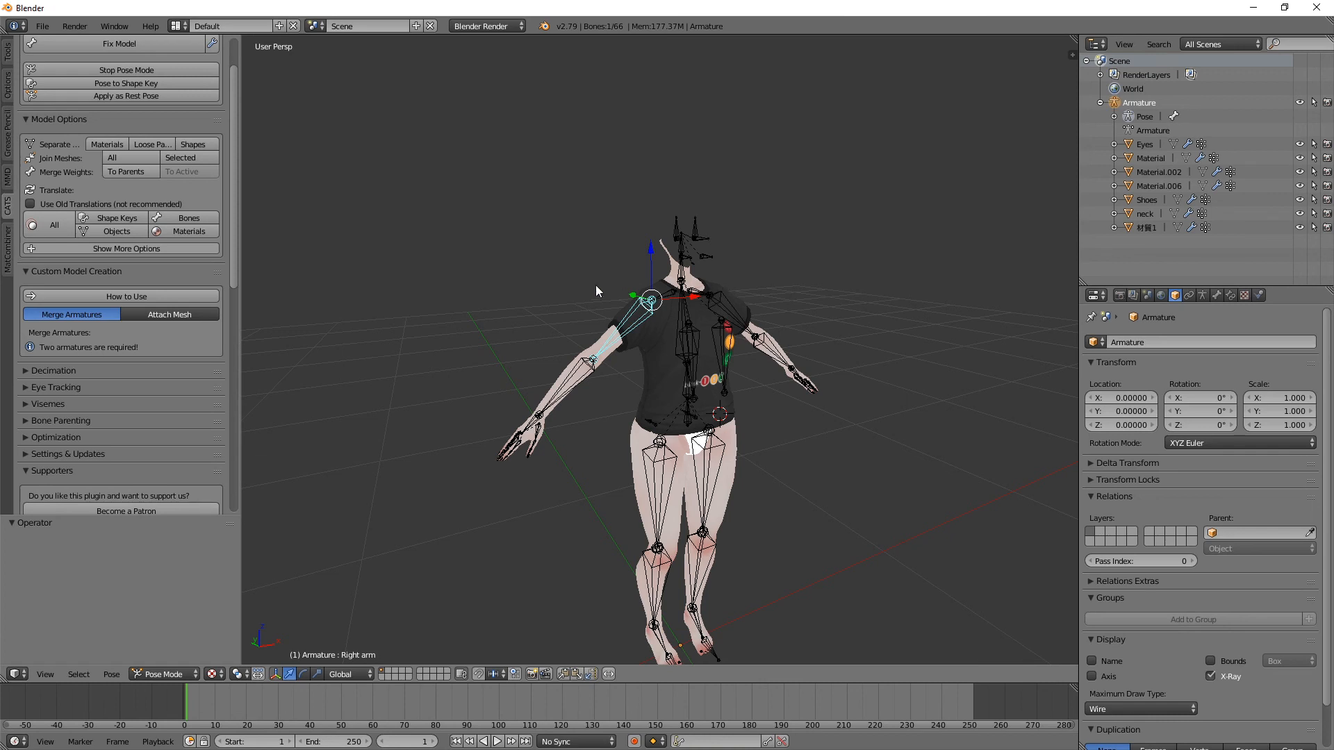
middle_click_drag(595, 284, 569, 289)
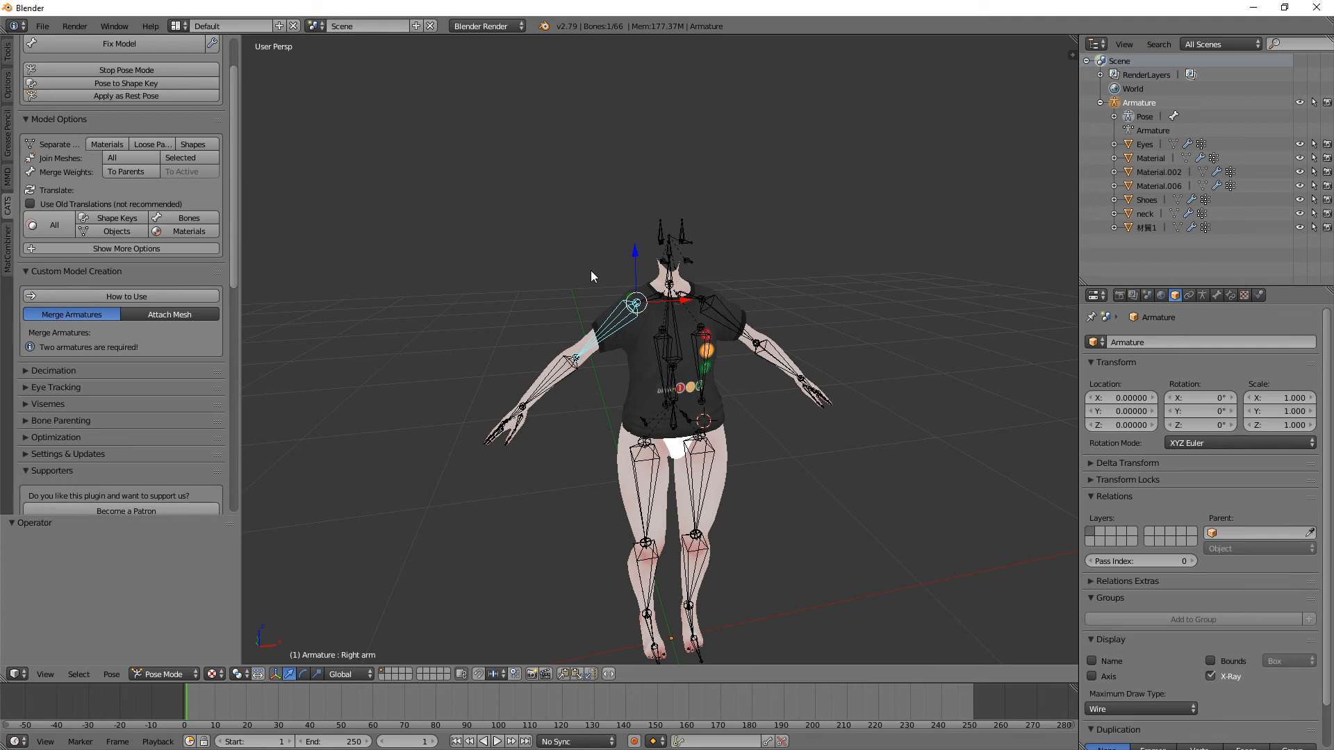
middle_click_drag(592, 276, 690, 349)
right_click(639, 336)
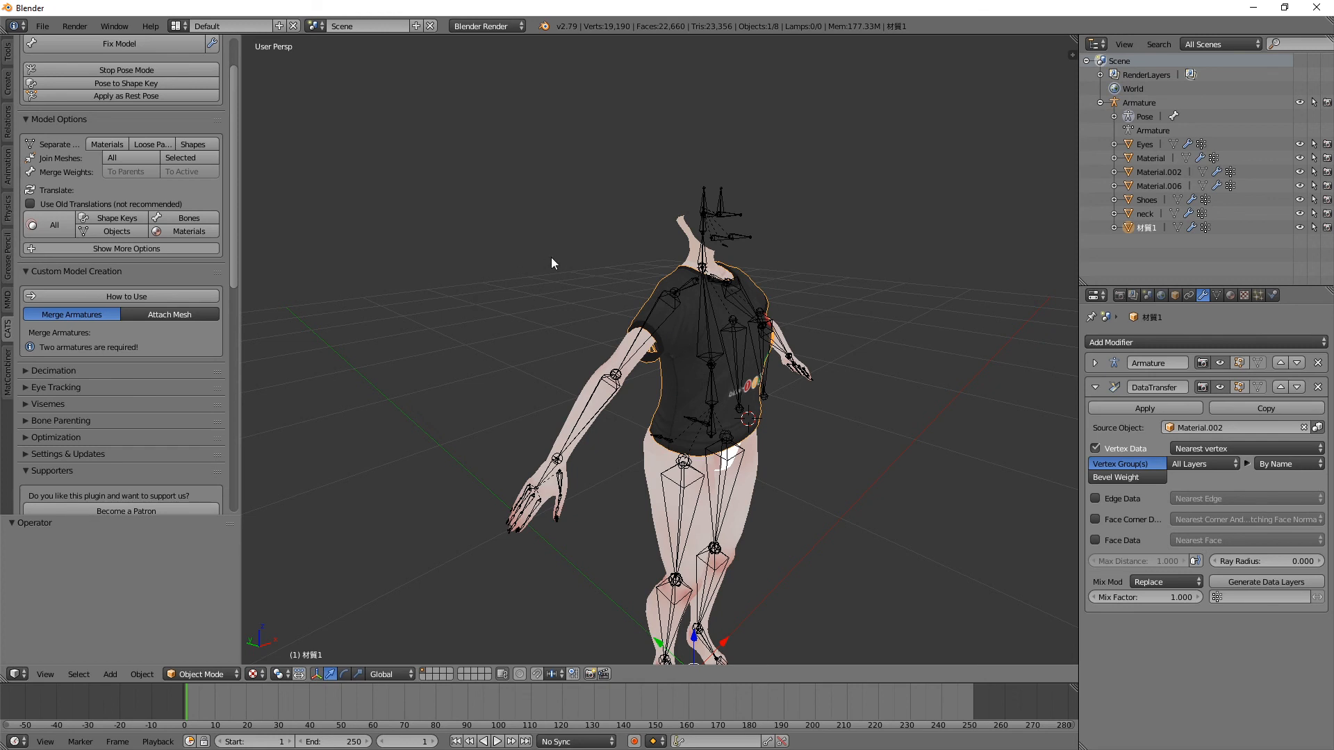
scroll(657, 253, "down", 1)
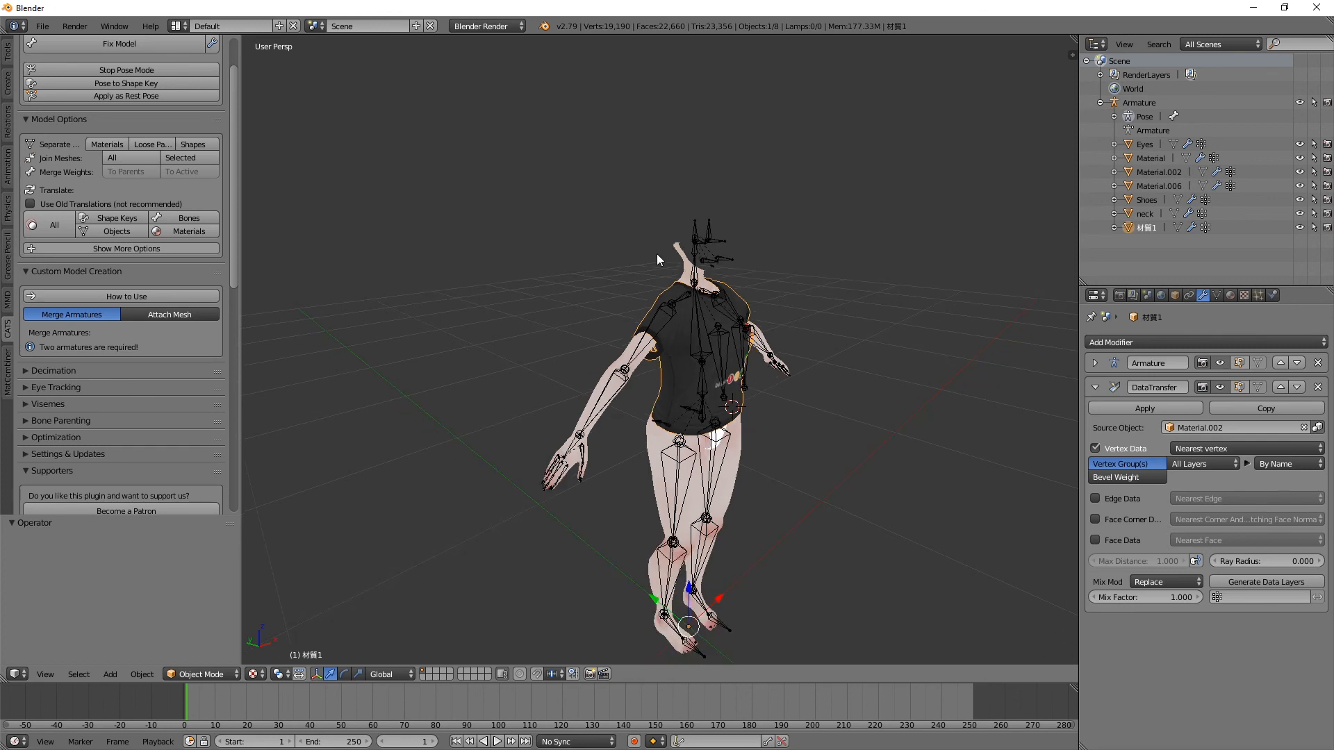
right_click(695, 239)
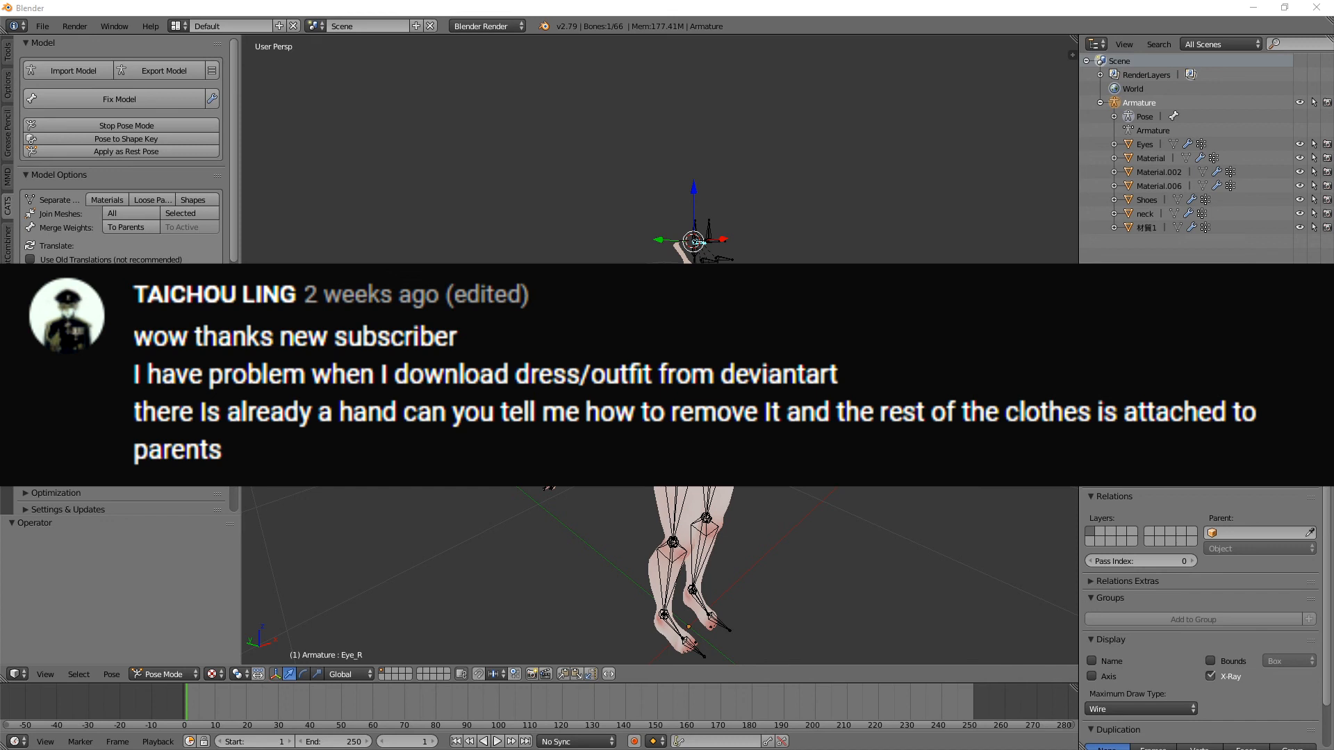
scroll(746, 425, "up", 2)
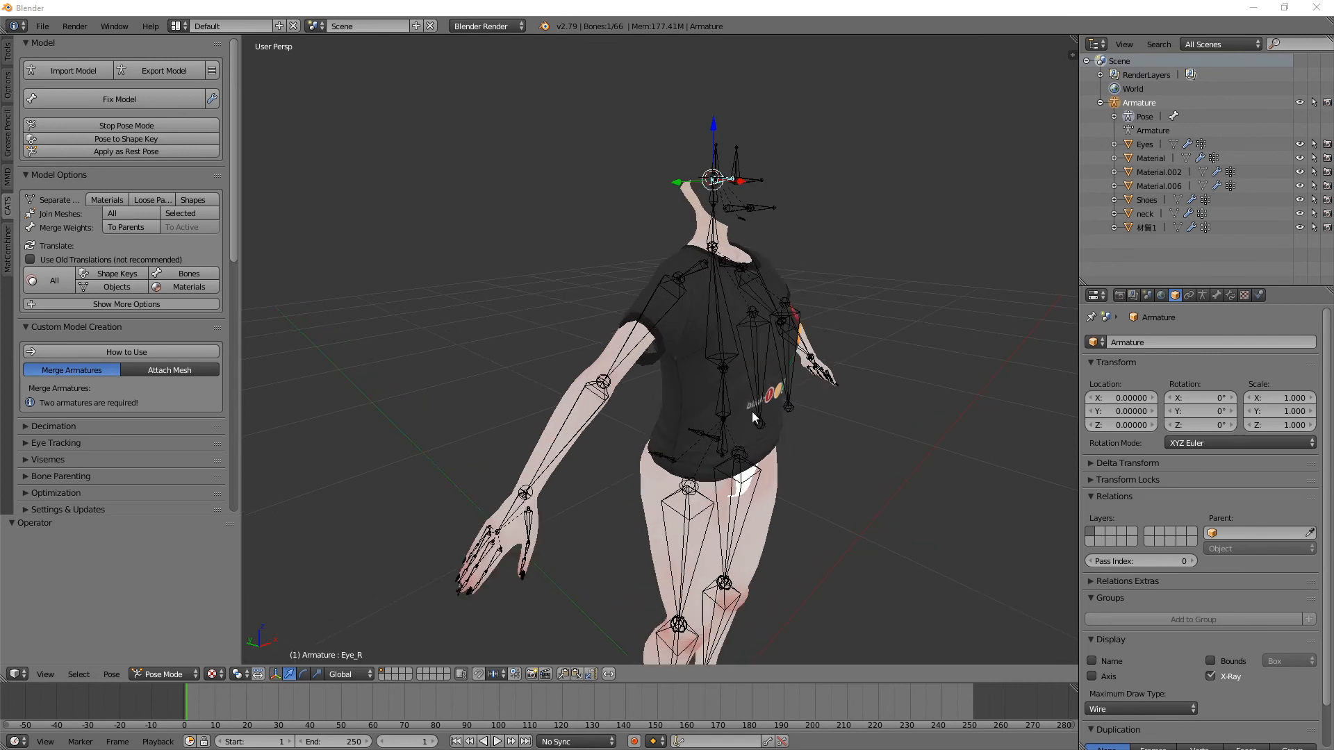
middle_click_drag(751, 412, 681, 379)
scroll(680, 379, "down", 1)
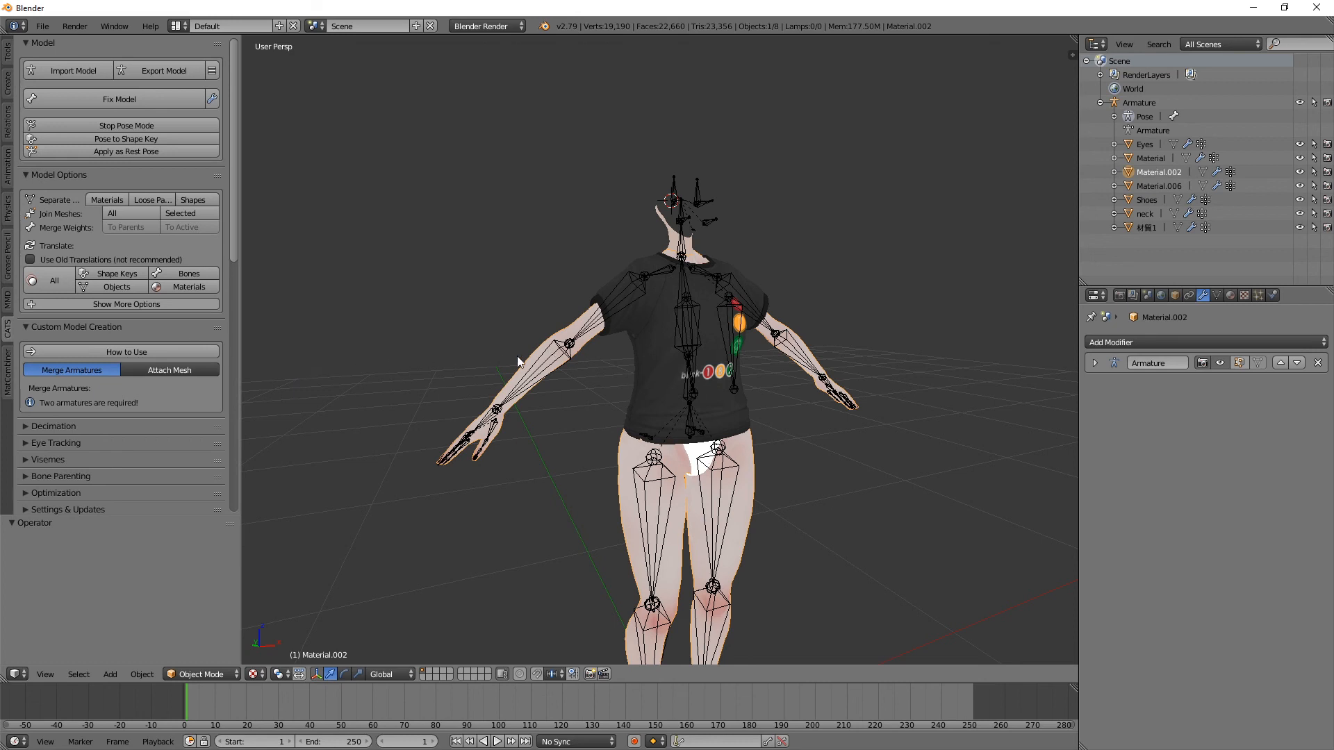
scroll(503, 393, "up", 1)
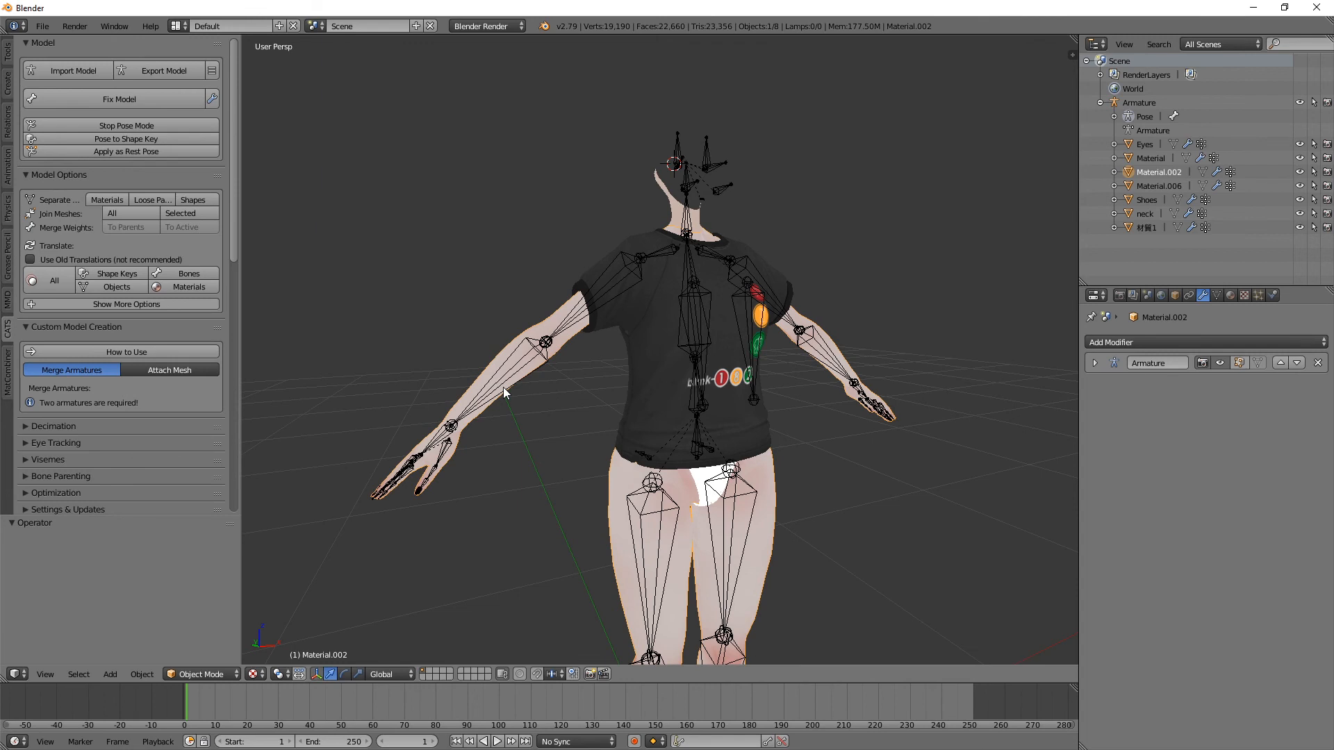
Step: Try to separate the model by materials while the armature's right arm bone is selected
left_click(590, 295)
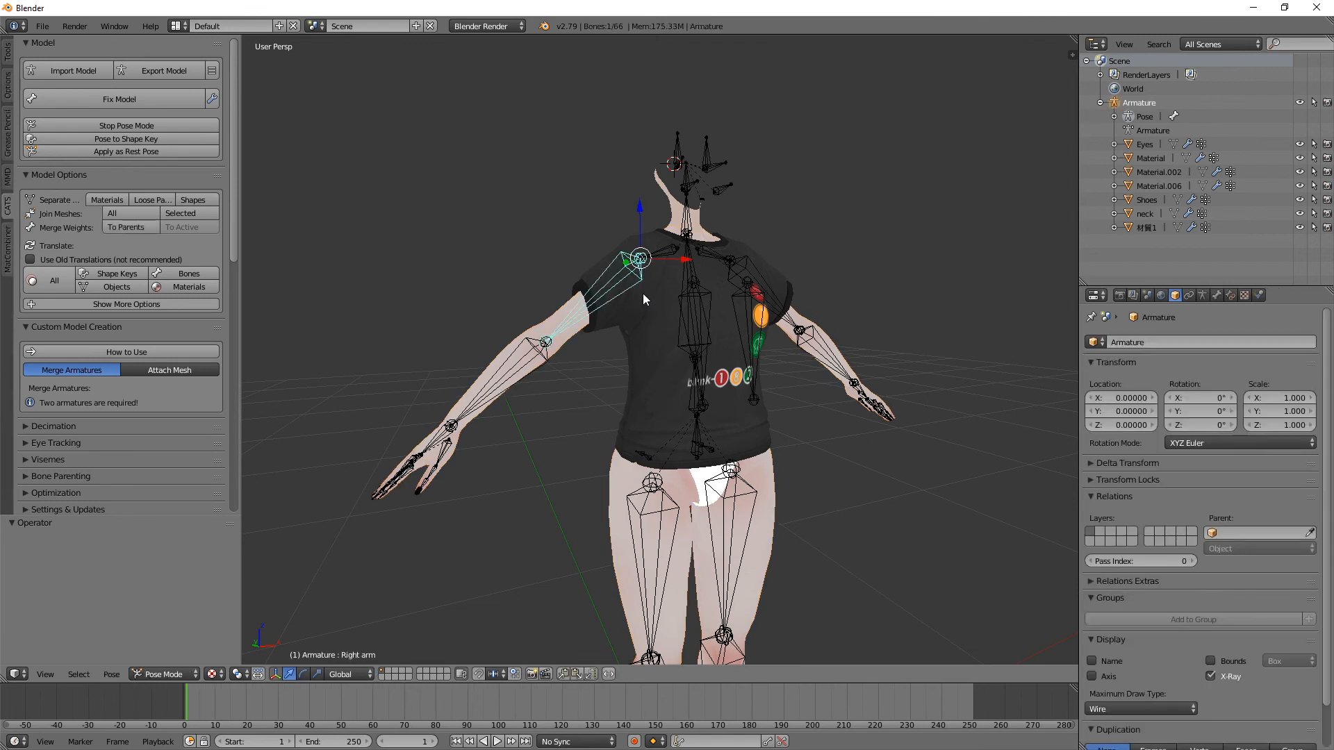
left_click(86, 131)
left_click(107, 200)
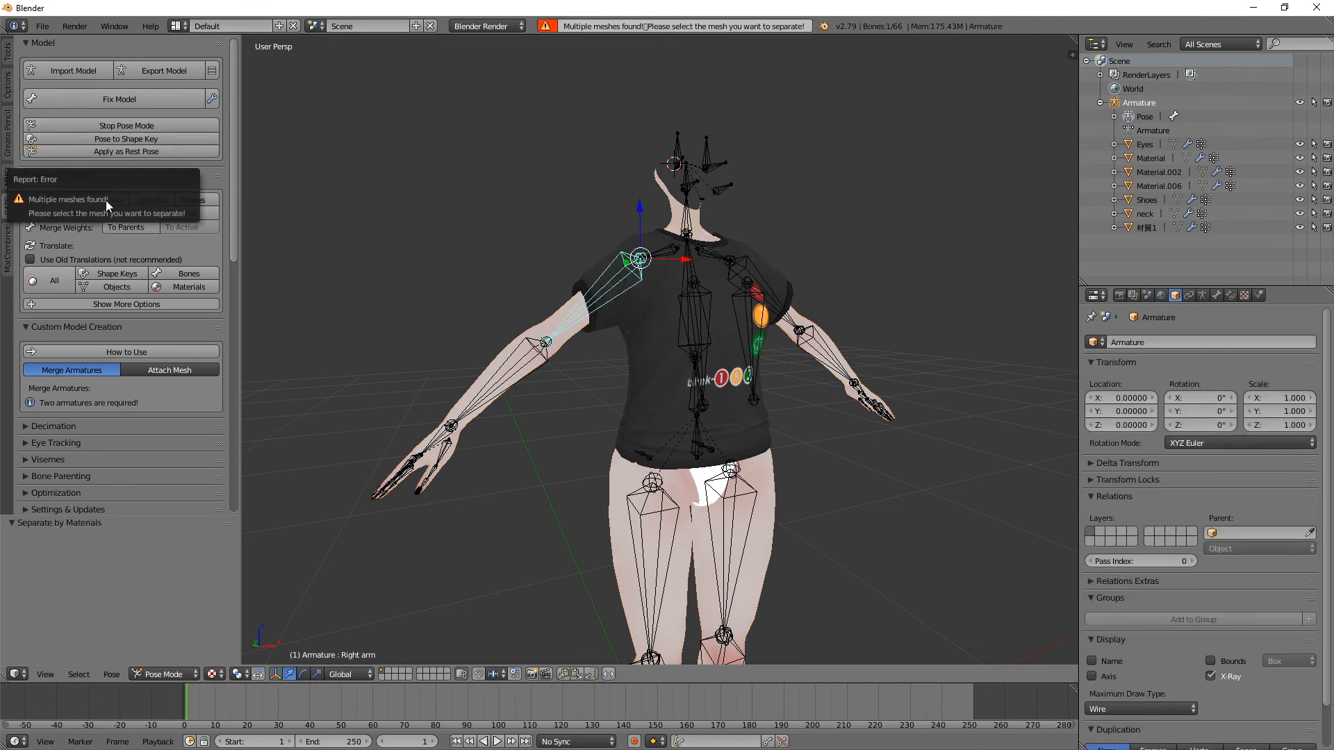
Step: Move the T-shirt mesh aside to check that it is separate from the body, and cancel the move
right_click(646, 334)
key("g")
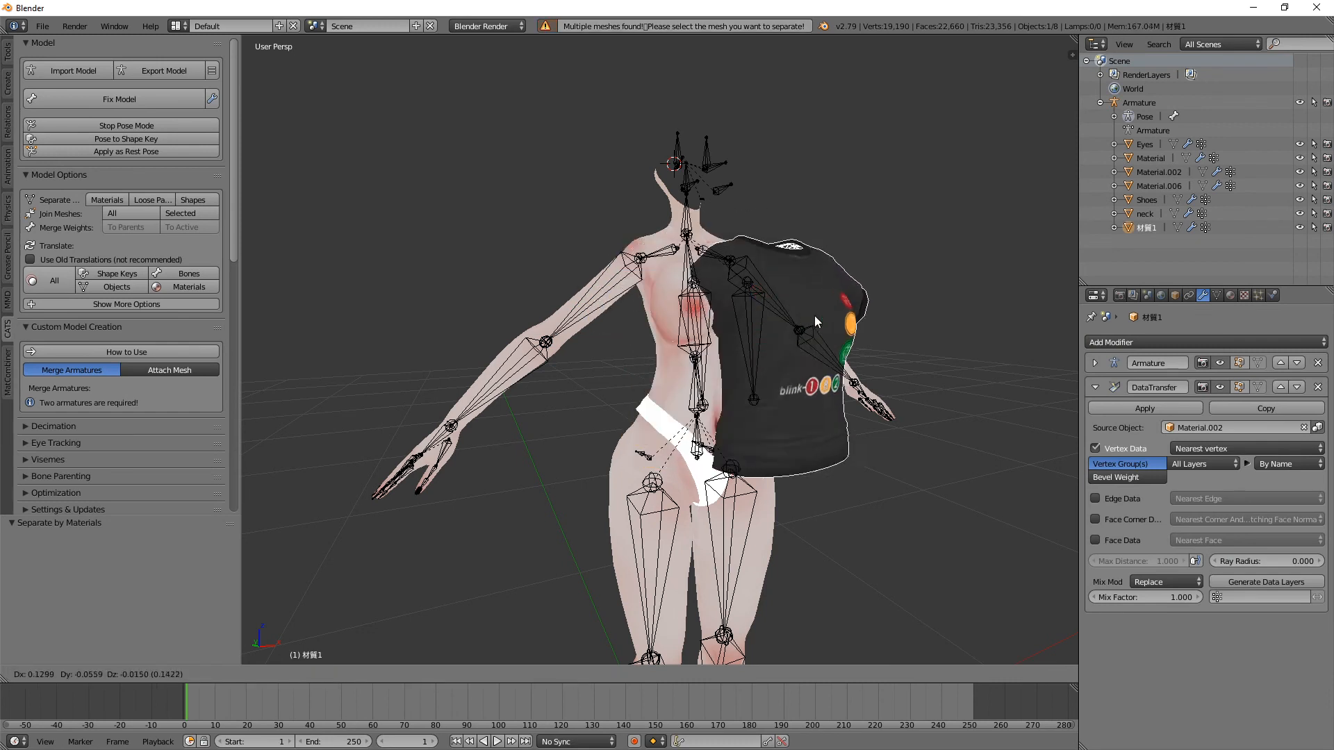
right_click(754, 293)
right_click_drag(490, 364, 483, 330)
key("Escape")
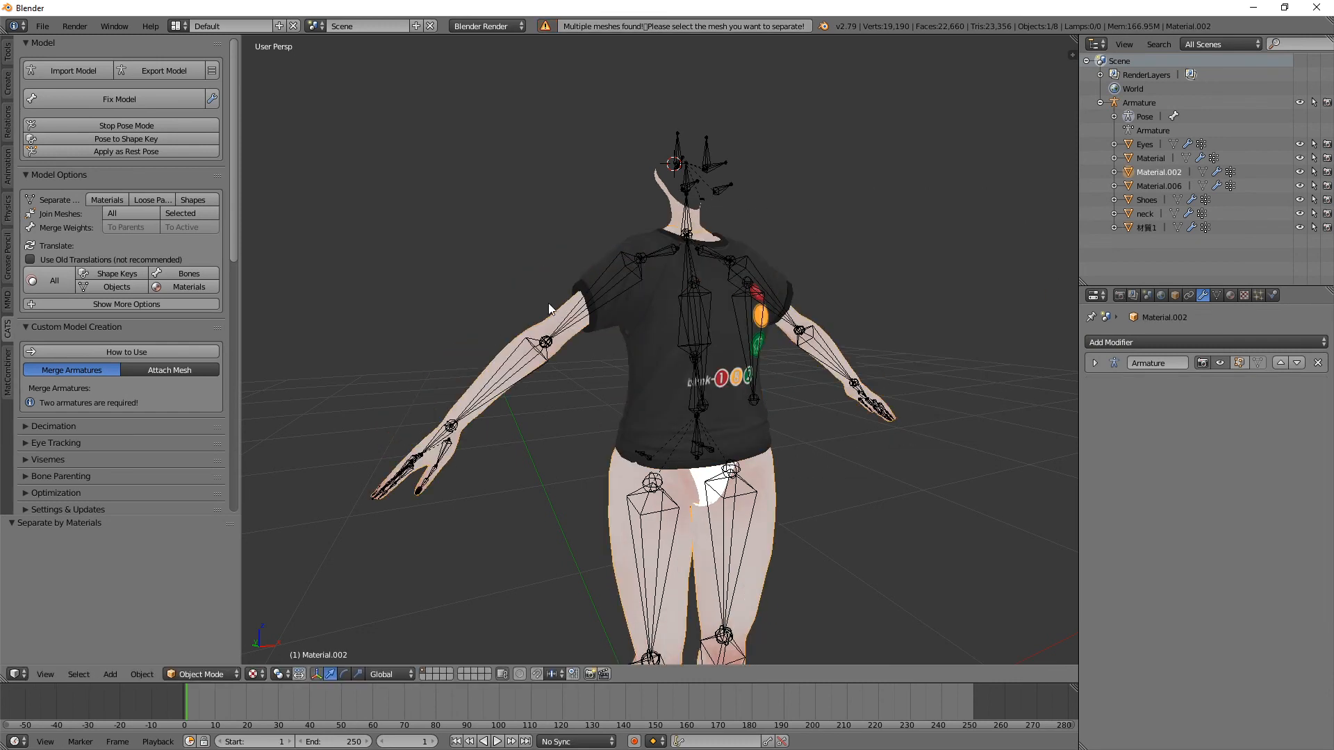
Step: Select the body mesh and box-select the visible vertices of its right forearm and hand in Edit Mode
right_click(621, 326)
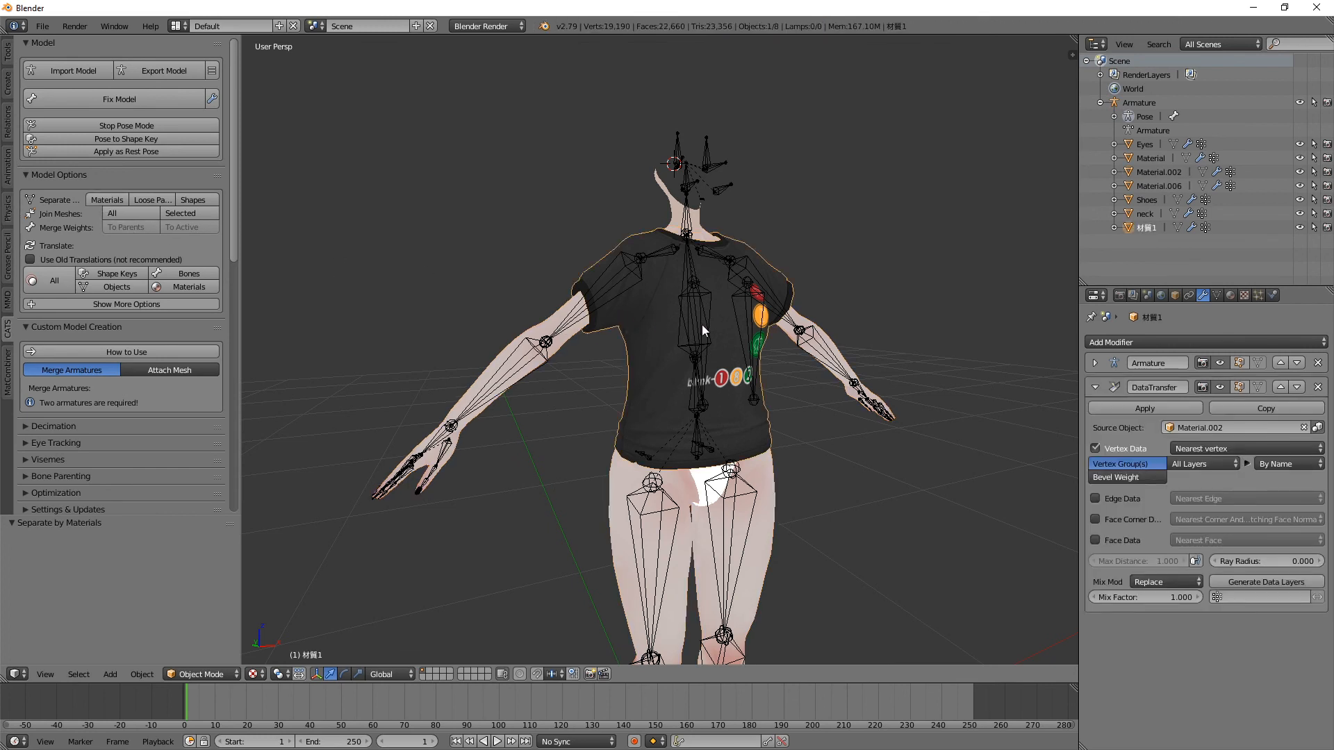
right_click(503, 355)
key("x")
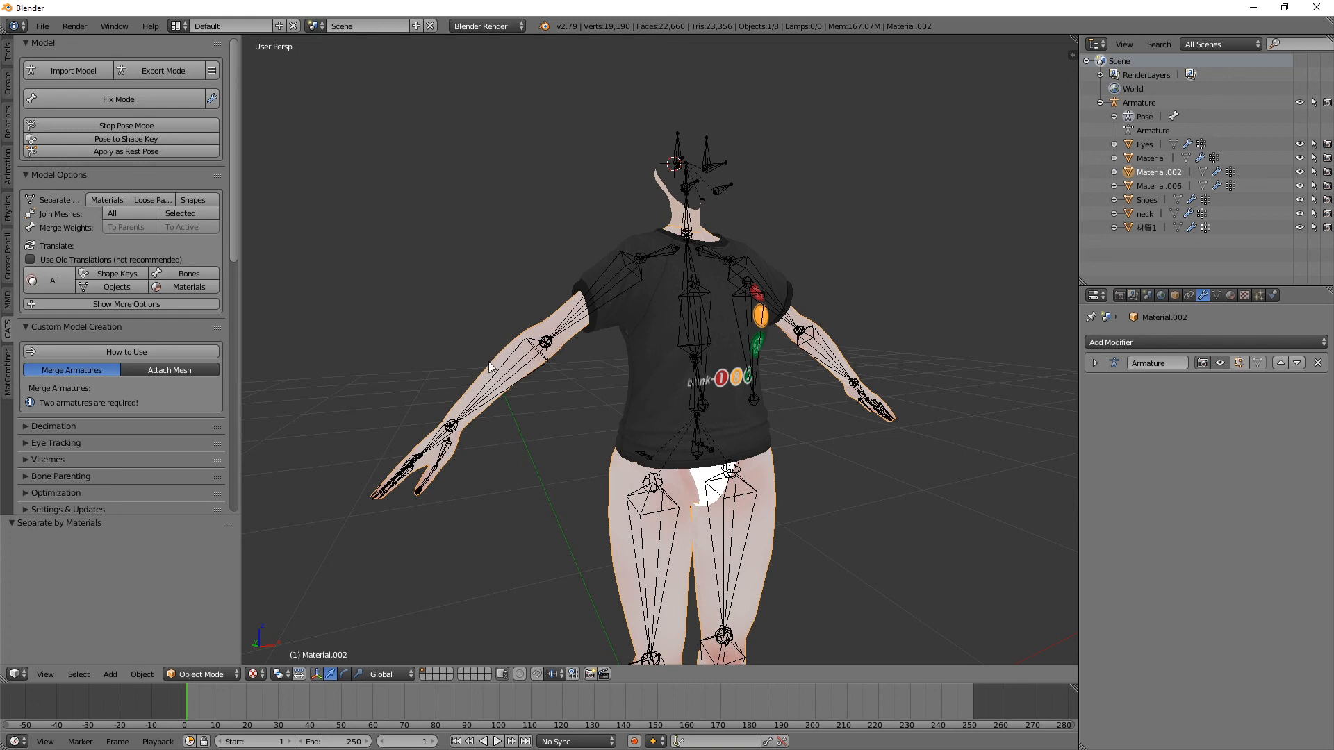
middle_click_drag(490, 361, 556, 335)
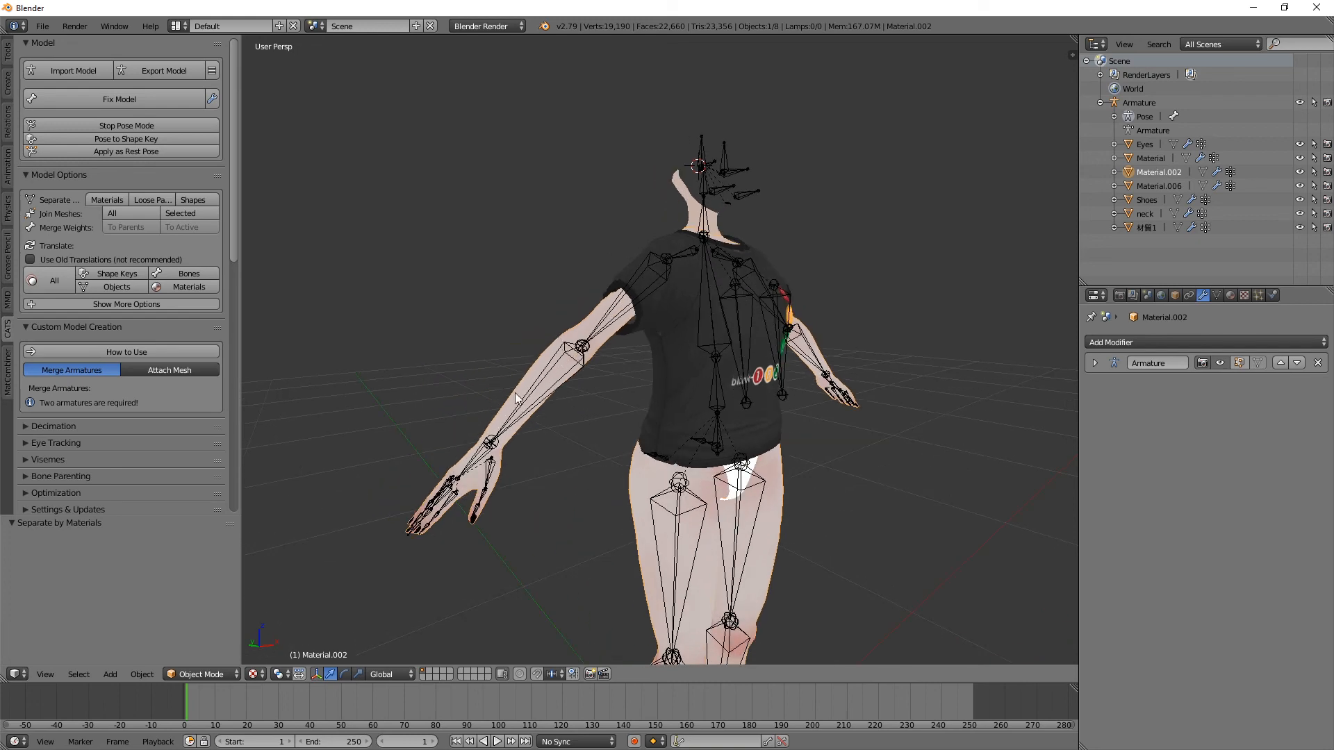
key("Tab")
middle_click_drag(515, 393, 429, 387)
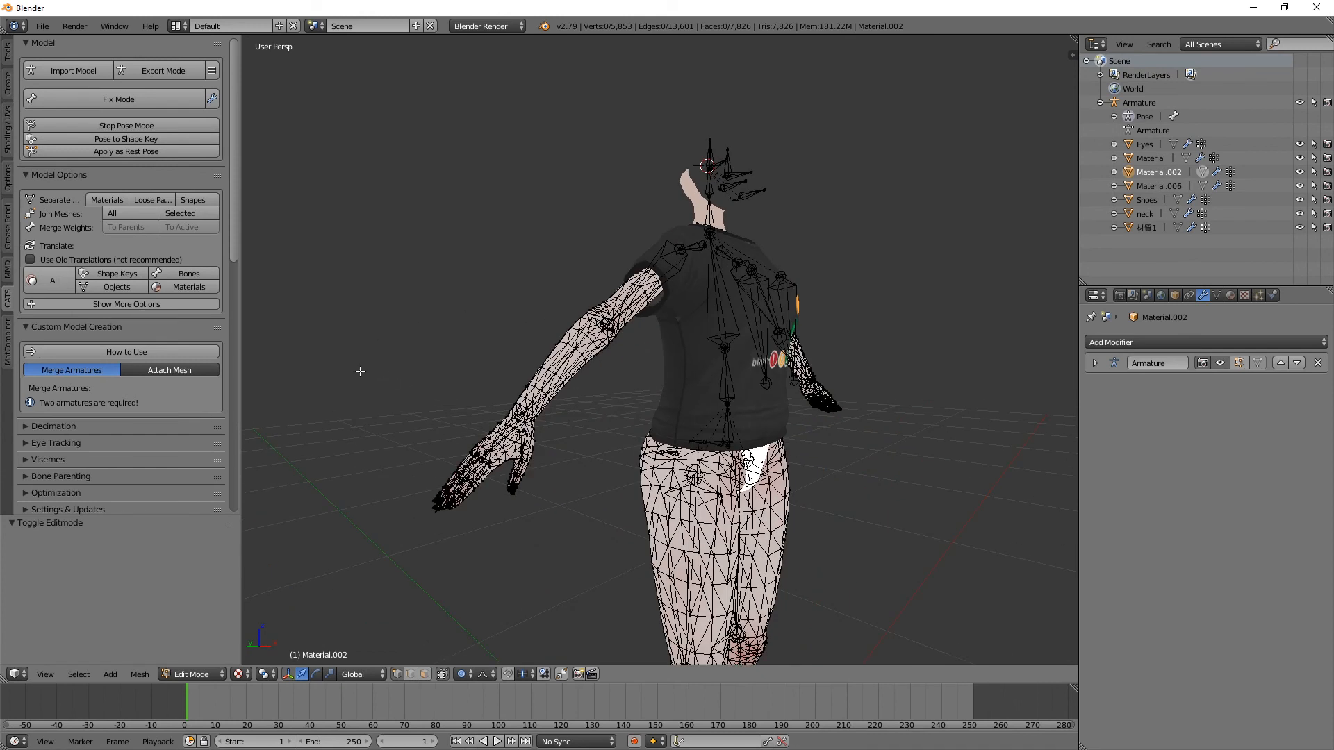
key("b")
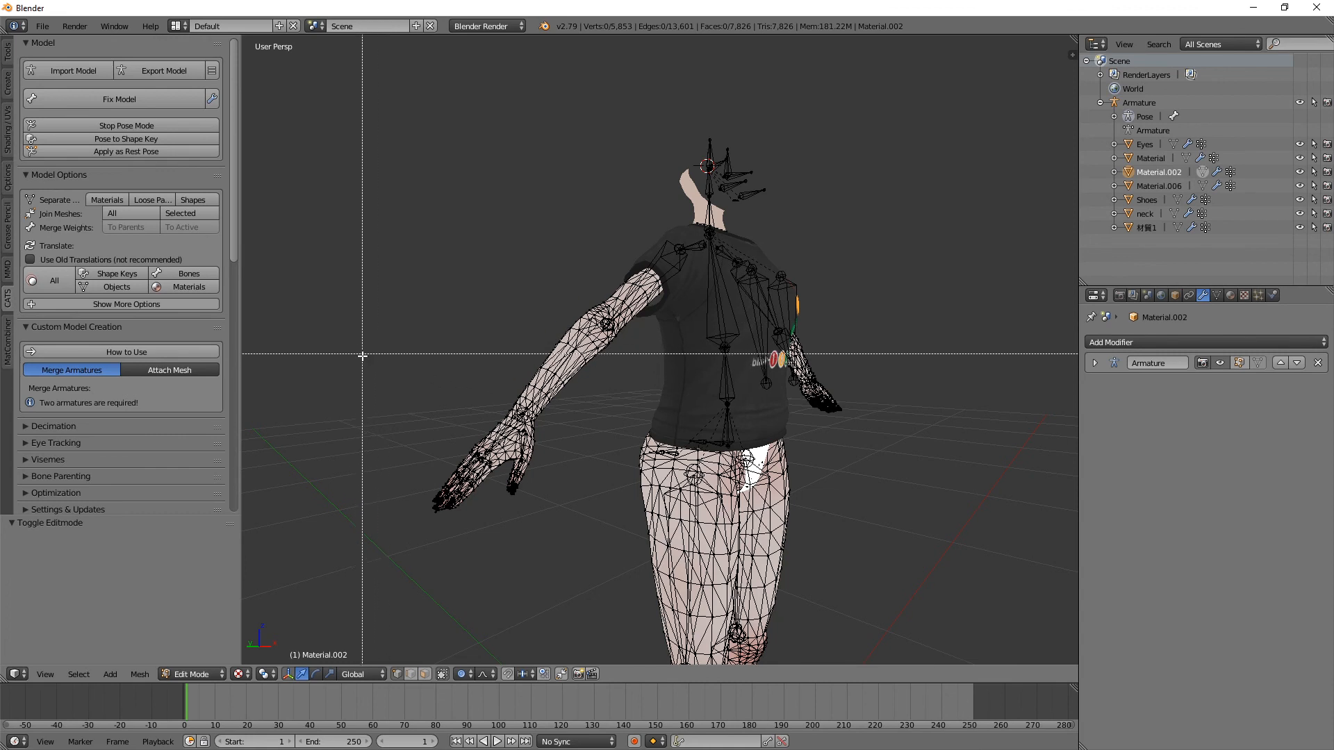
left_click_drag(346, 331, 594, 554)
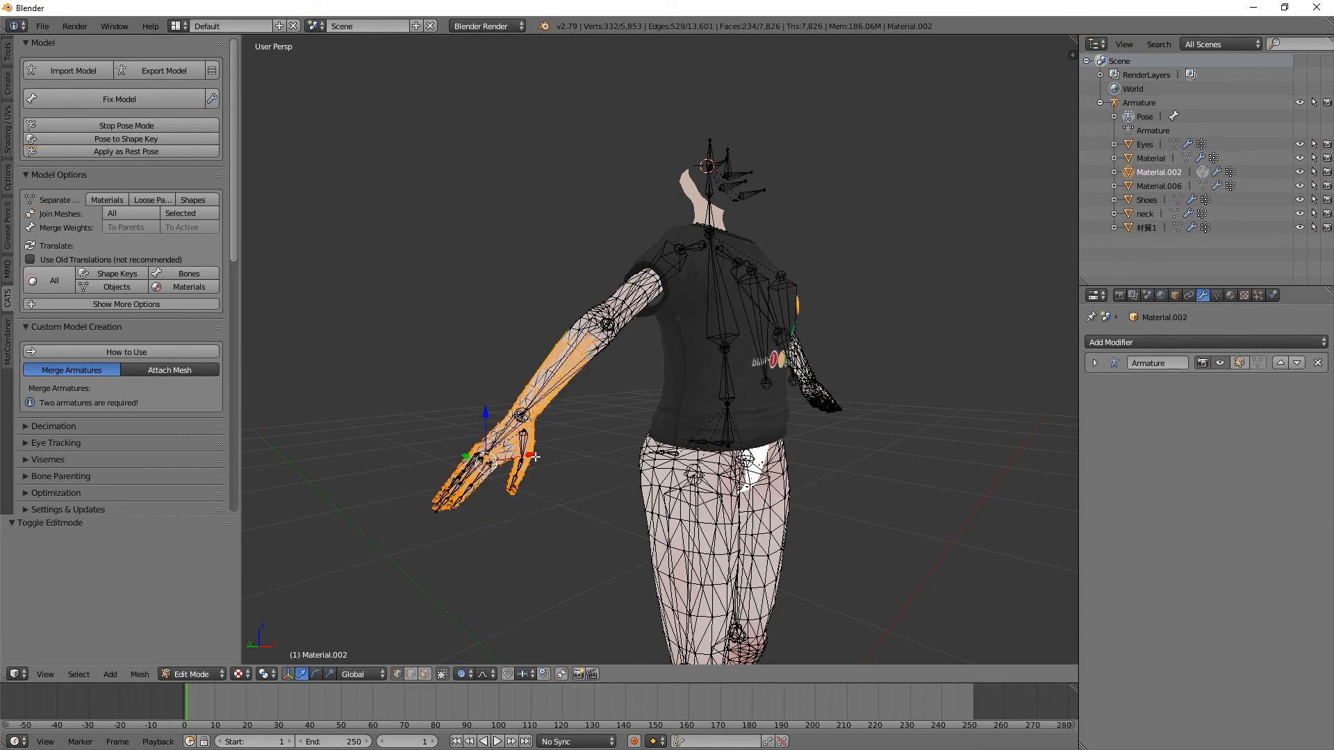
middle_click_drag(523, 451, 615, 415)
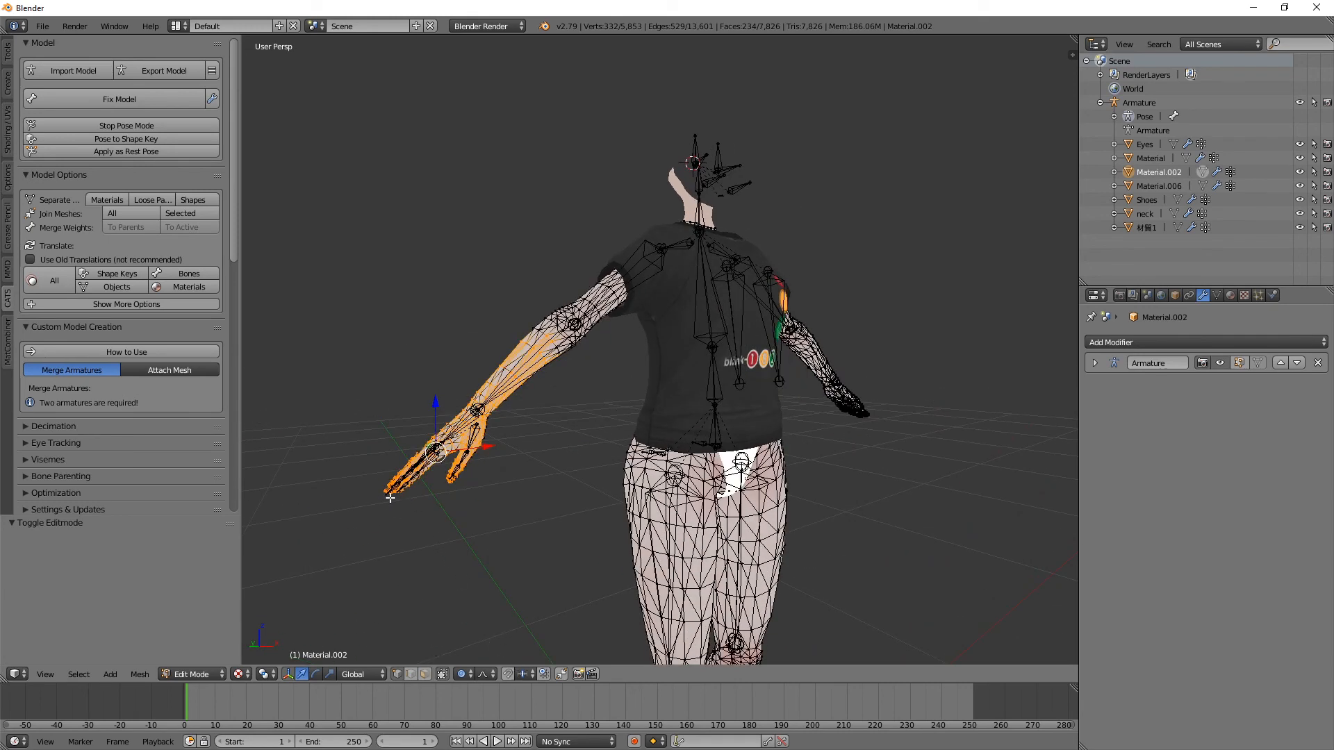
right_click(540, 352)
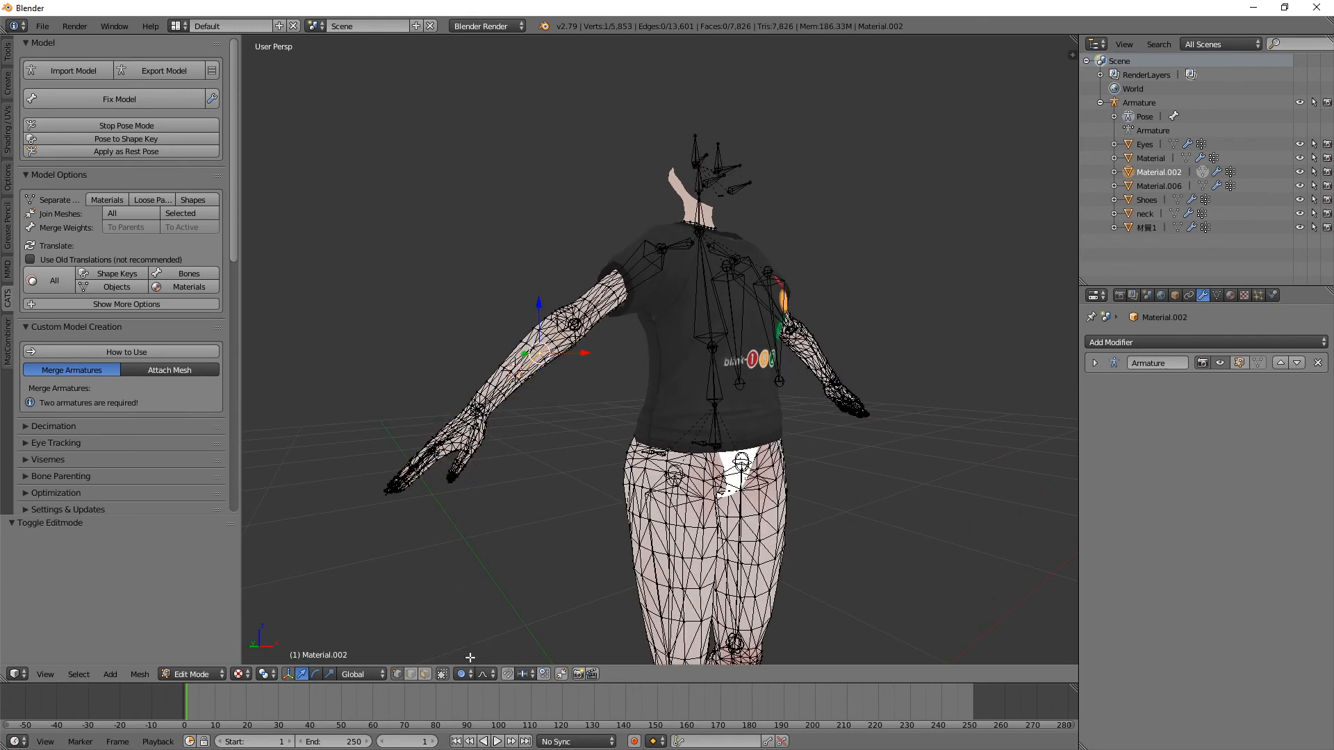
Step: Allow selection through the mesh, delete all vertices of the right hand and lower forearm, and undo the deletion
left_click(443, 674)
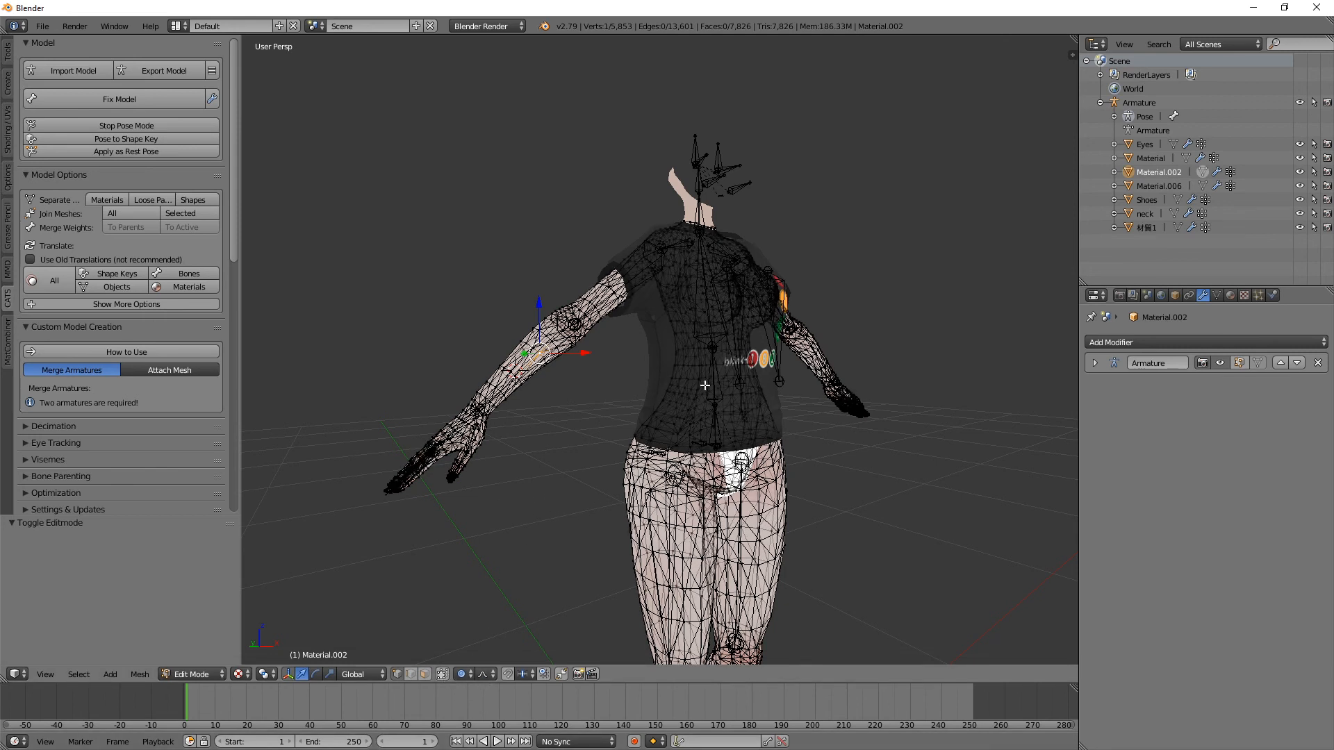
left_click(443, 675)
left_click(443, 675)
middle_click_drag(390, 528, 361, 519)
key("b")
left_click_drag(309, 369, 505, 539)
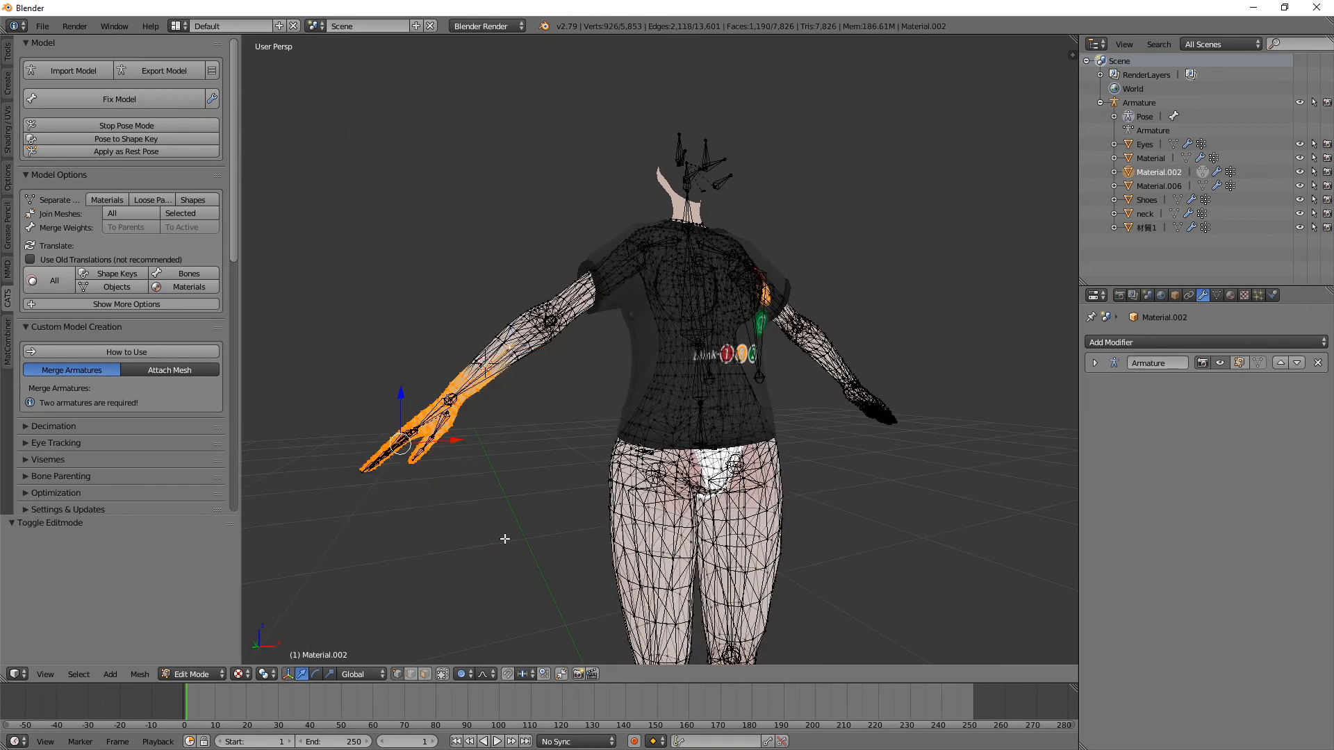
key("x")
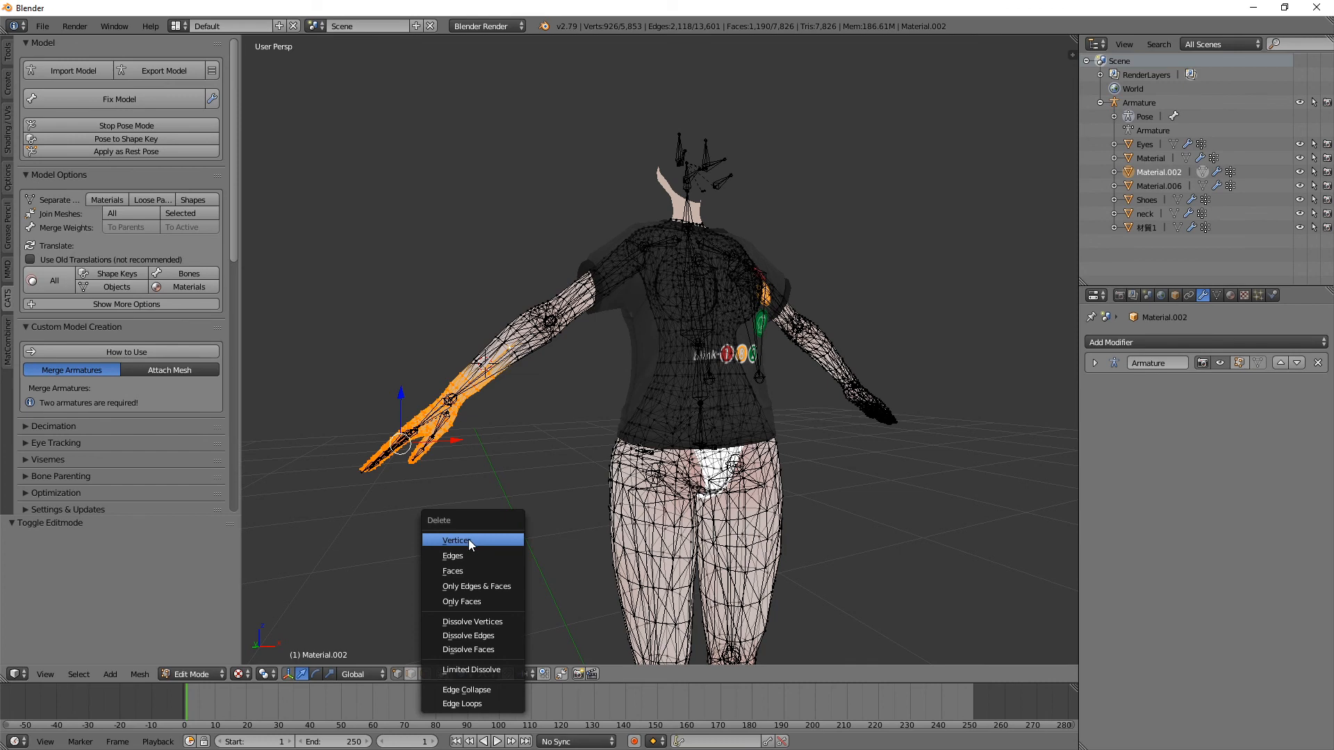
left_click(465, 540)
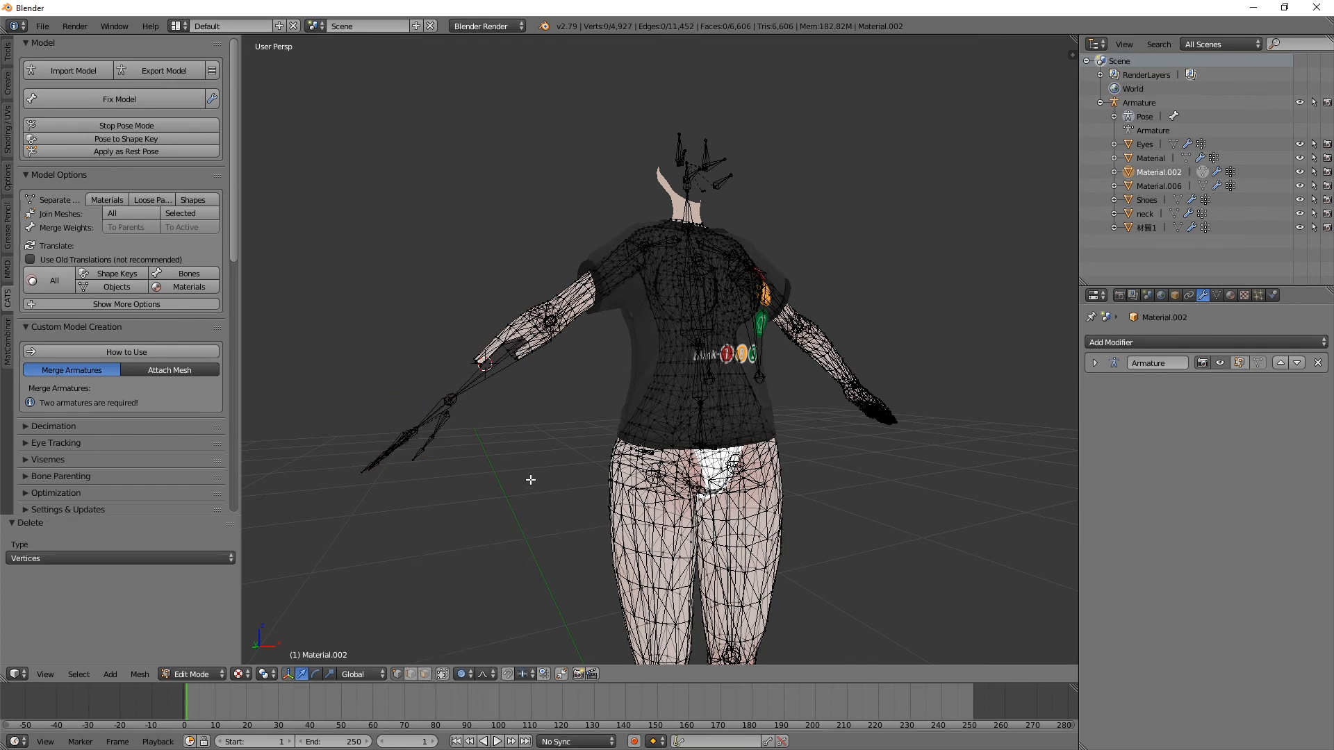
key("ctrl+z")
Step: Limit selection to visible geometry again and examine the right arm's mesh up close
middle_click_drag(515, 483, 501, 500)
scroll(500, 500, "up", 3)
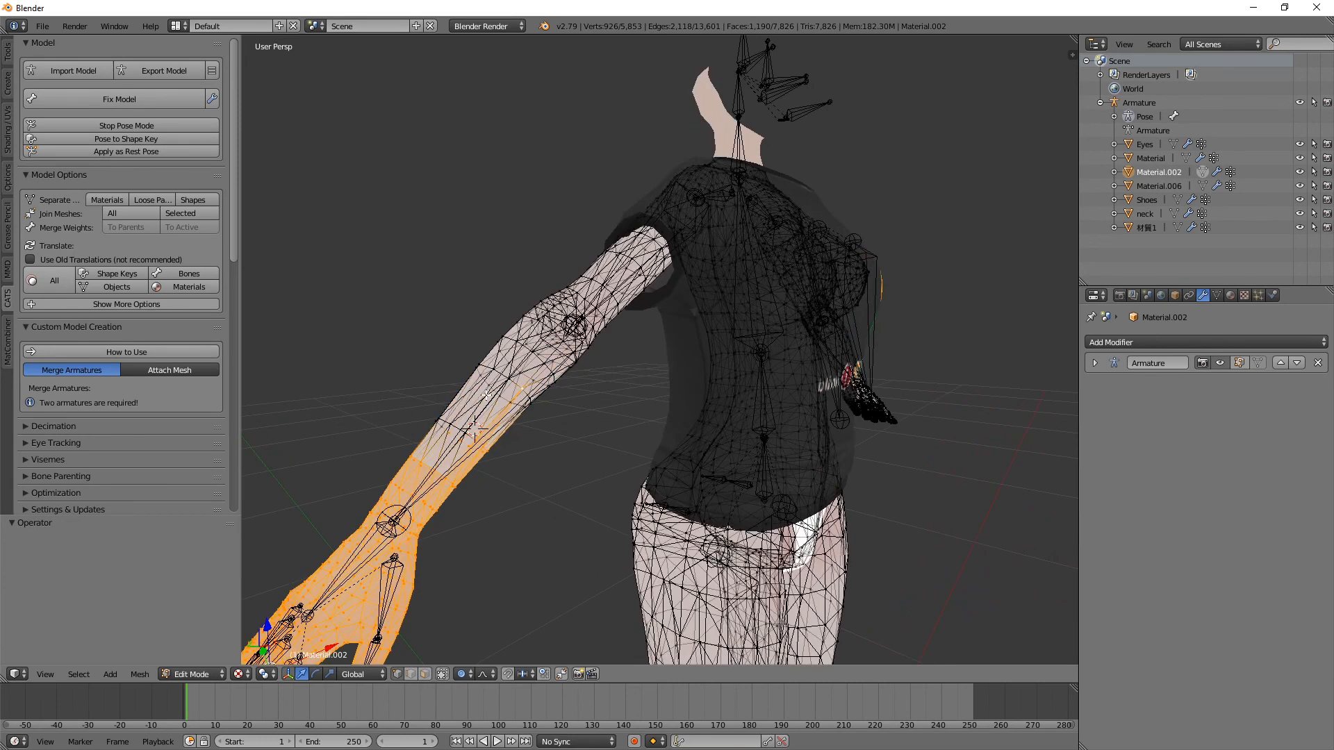
right_click(513, 381)
right_click(479, 365)
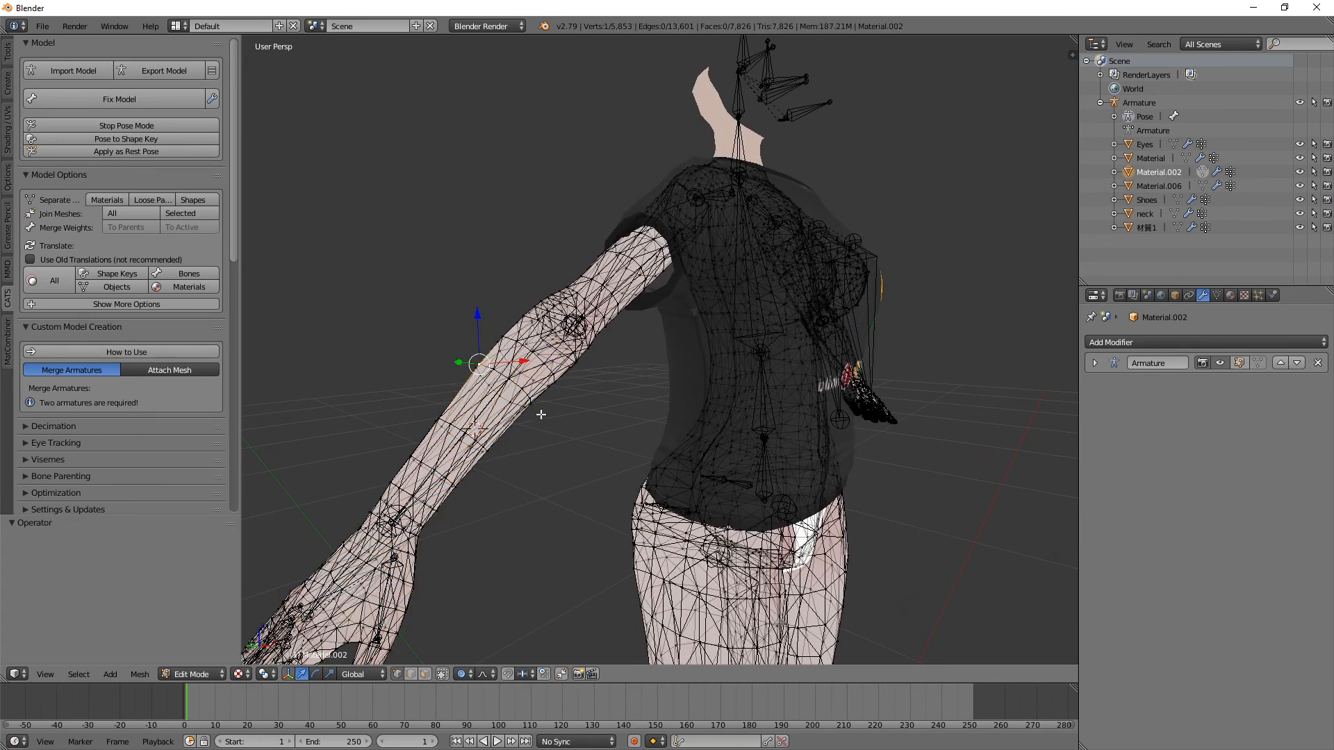
scroll(592, 480, "up", 3)
middle_click_drag(593, 479, 500, 450)
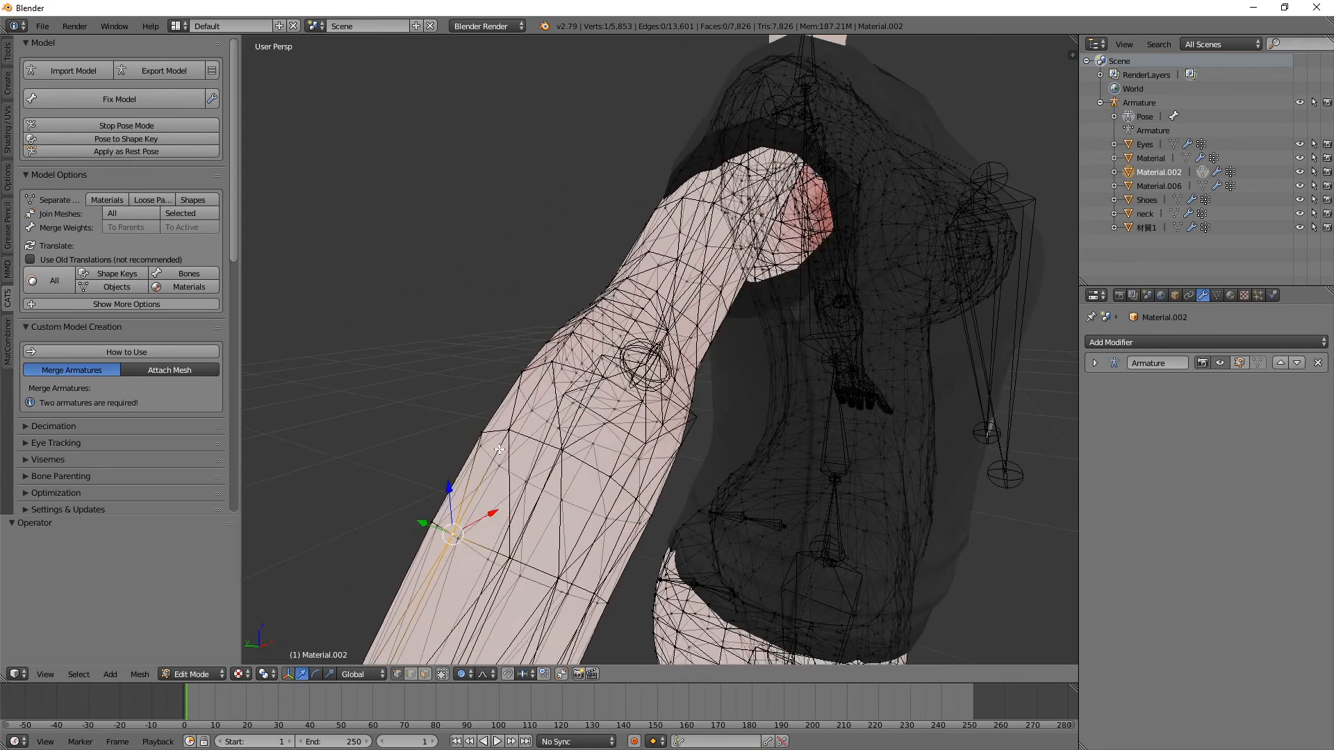
left_click(442, 674)
middle_click_drag(576, 465, 384, 351)
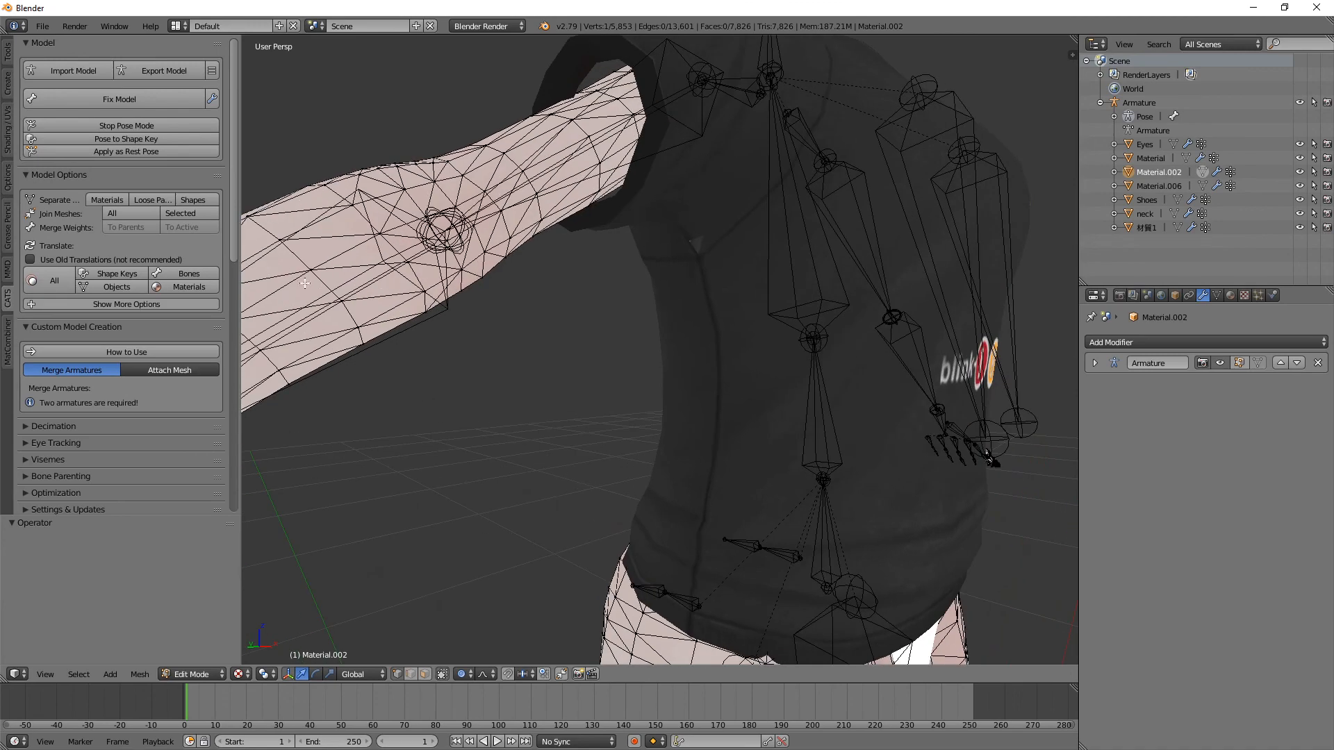
scroll(379, 366, "down", 5)
middle_click_drag(389, 375, 396, 378)
scroll(435, 465, "up", 3)
scroll(450, 501, "down", 6)
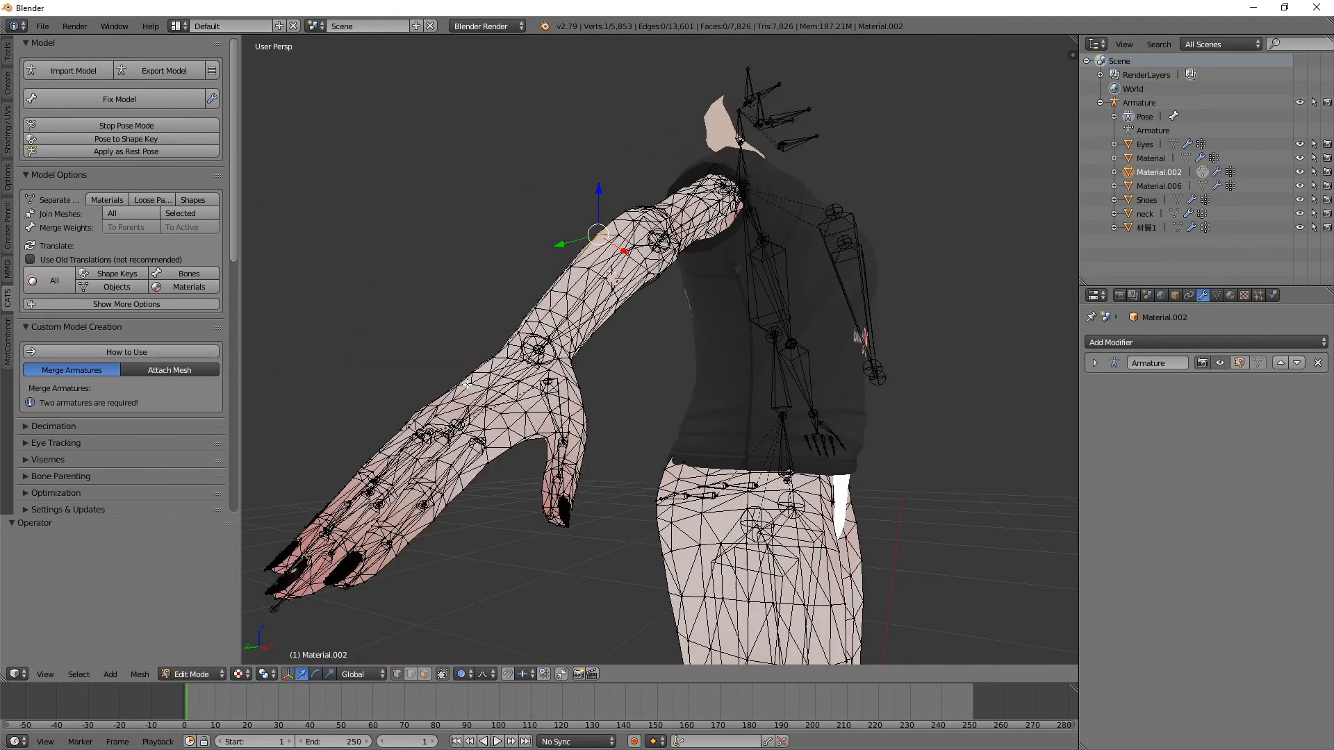
Step: Delete only the visible vertices of the right forearm and hand, undo the deletion, and return to Object Mode
key("b")
left_click_drag(366, 337, 620, 534)
key("x")
left_click(599, 531)
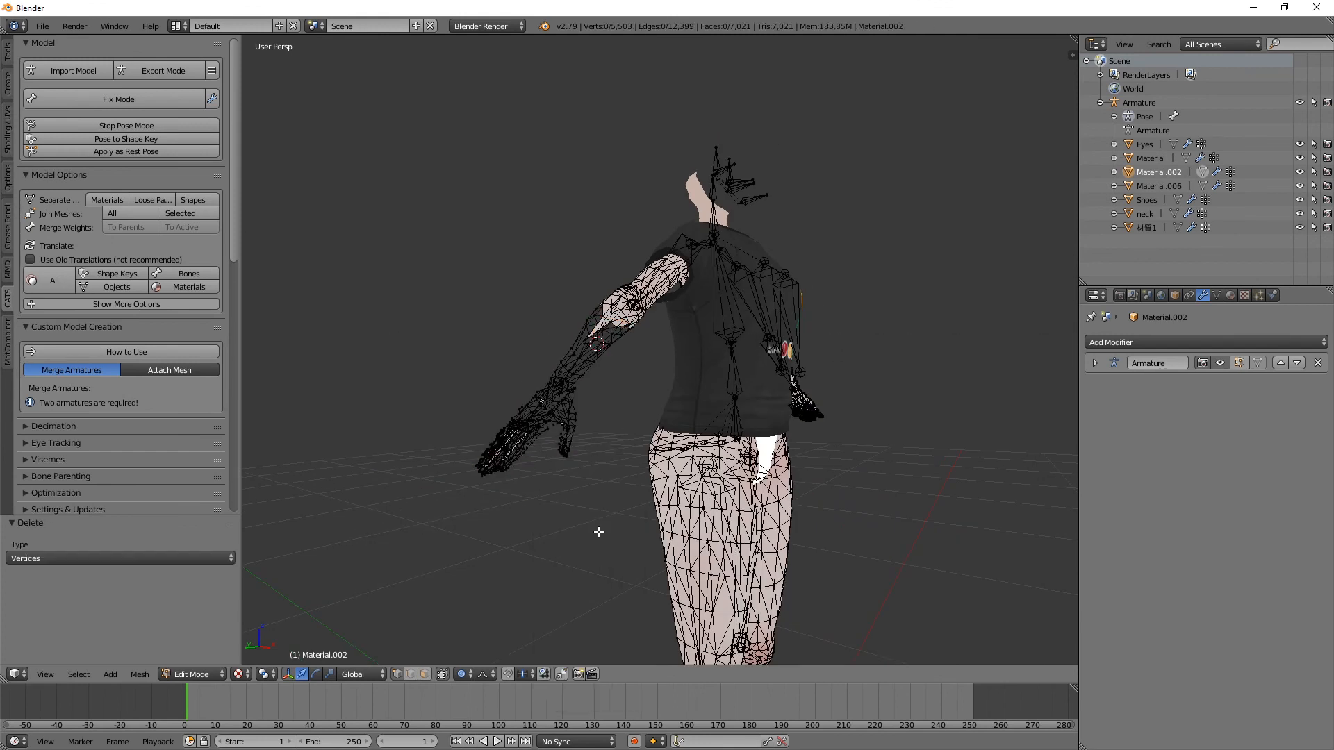
key("ctrl+z")
key("ctrl+z")
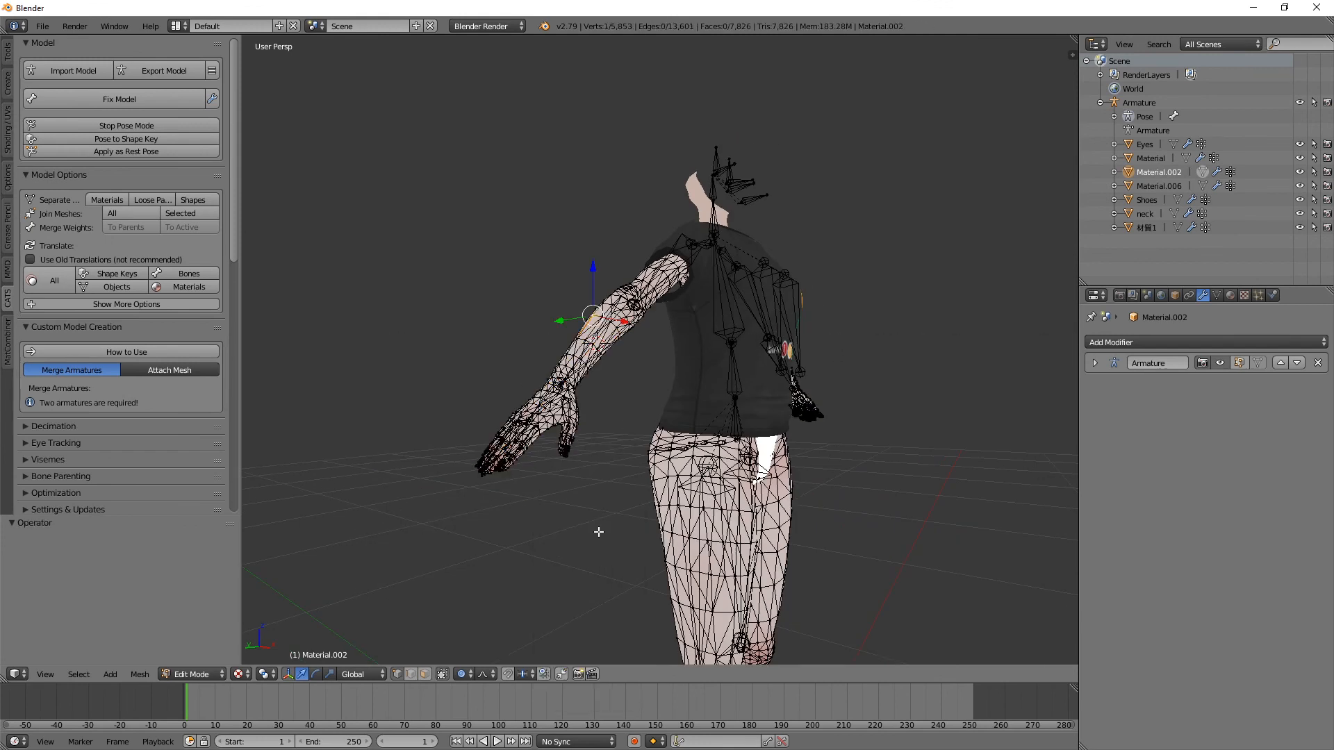
right_click(642, 410)
key("Tab")
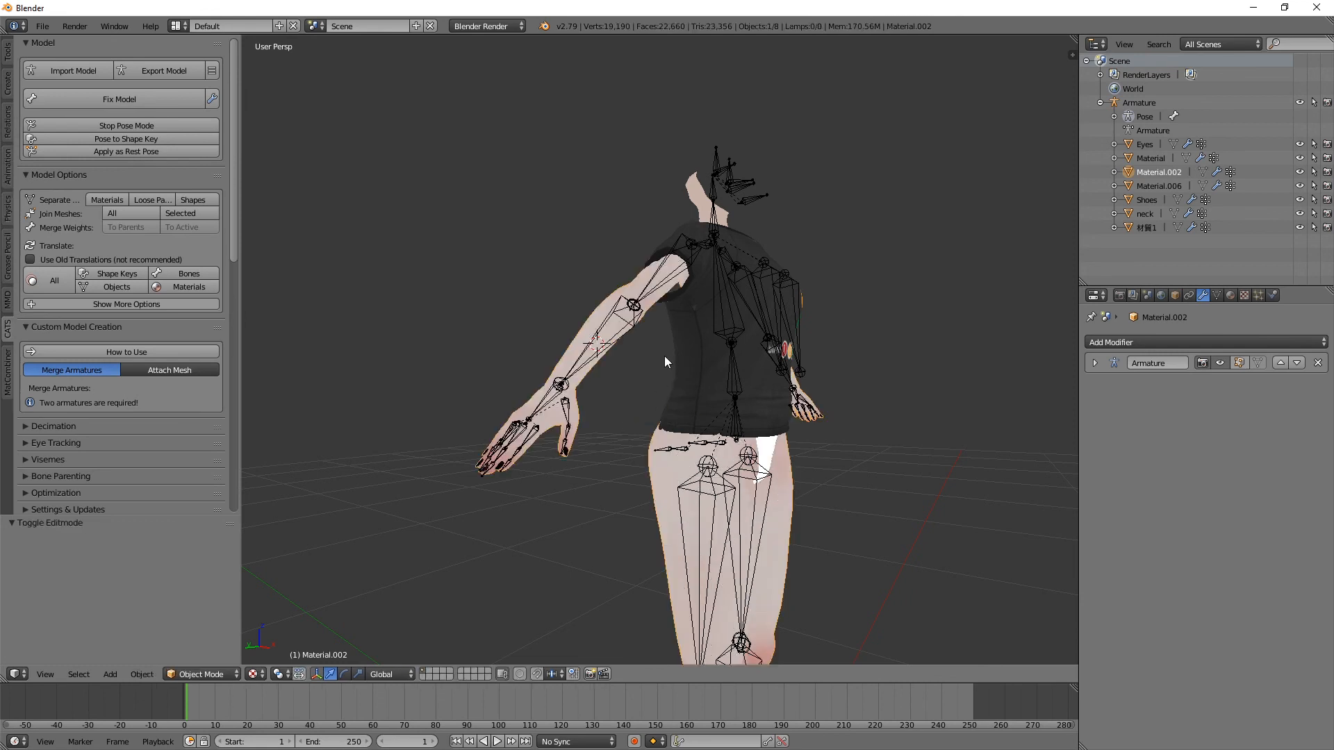
Step: Delete the right elbow bone in the armature's Edit Mode, and undo the deletion
right_click(549, 410)
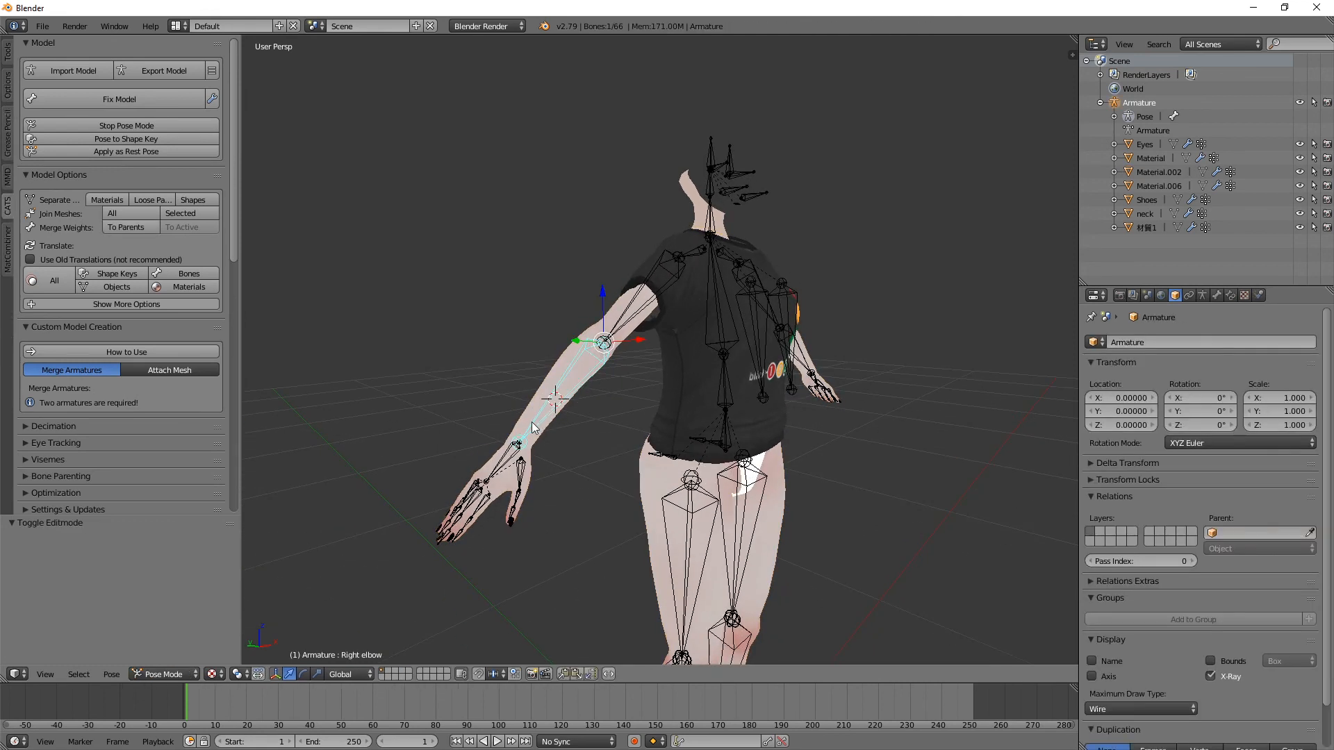
key("Tab")
key("x")
left_click(532, 426)
key("ctrl+z")
key("ctrl+z")
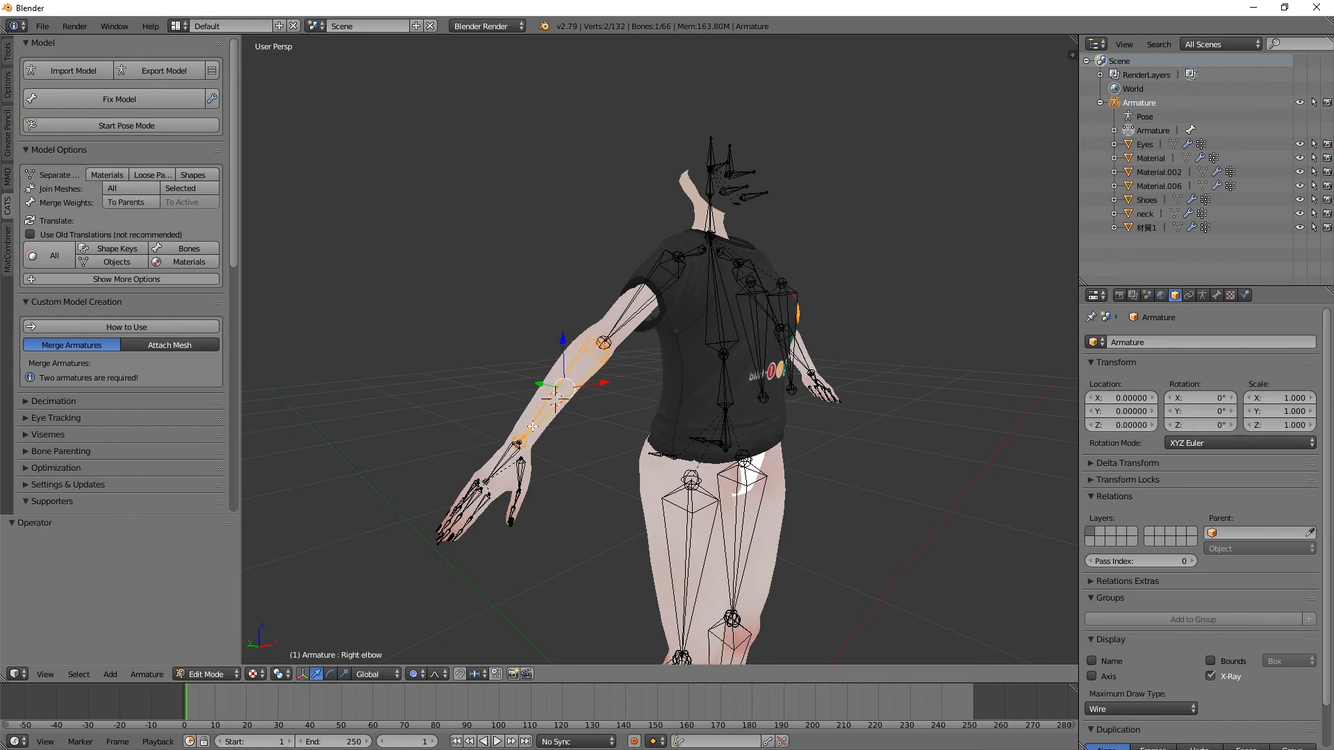
key("ctrl+z")
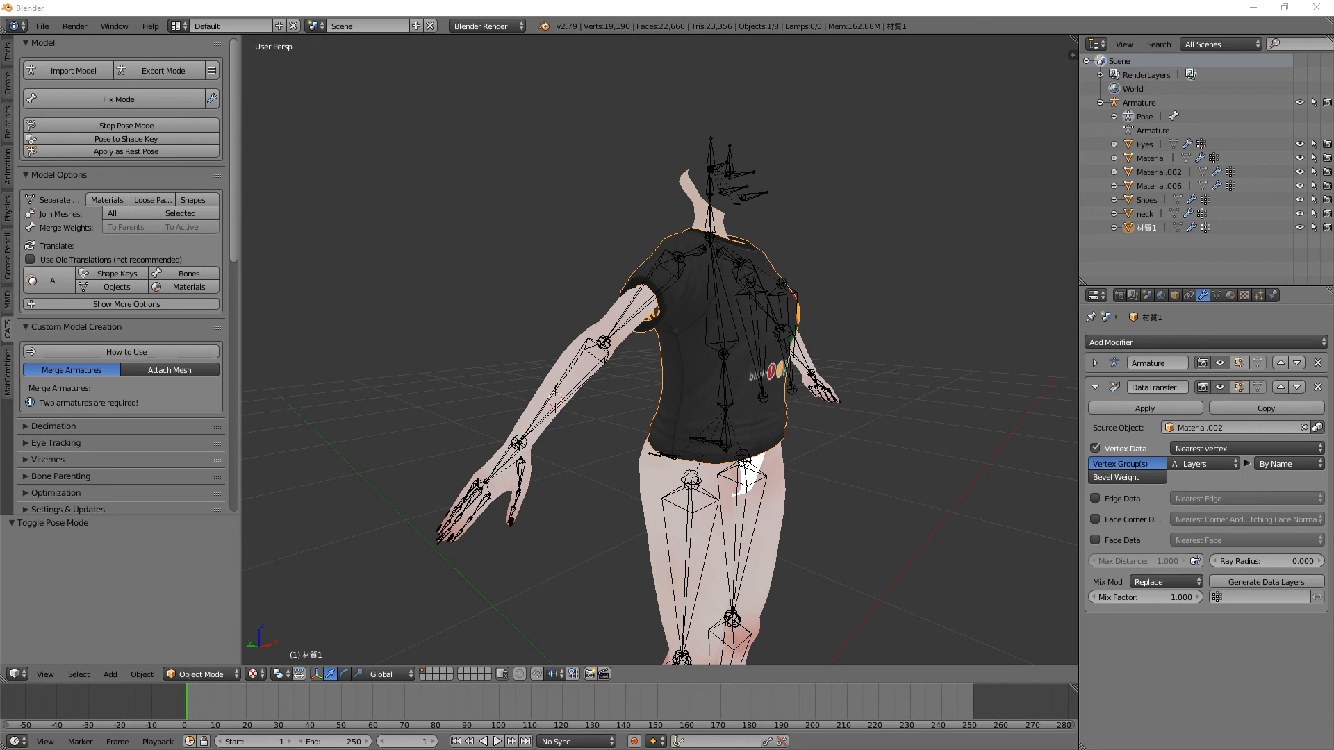
Step: Test-rotate the right arm bone to check how the T-shirt sleeve deforms, and cancel the rotation
middle_click_drag(940, 314, 893, 307)
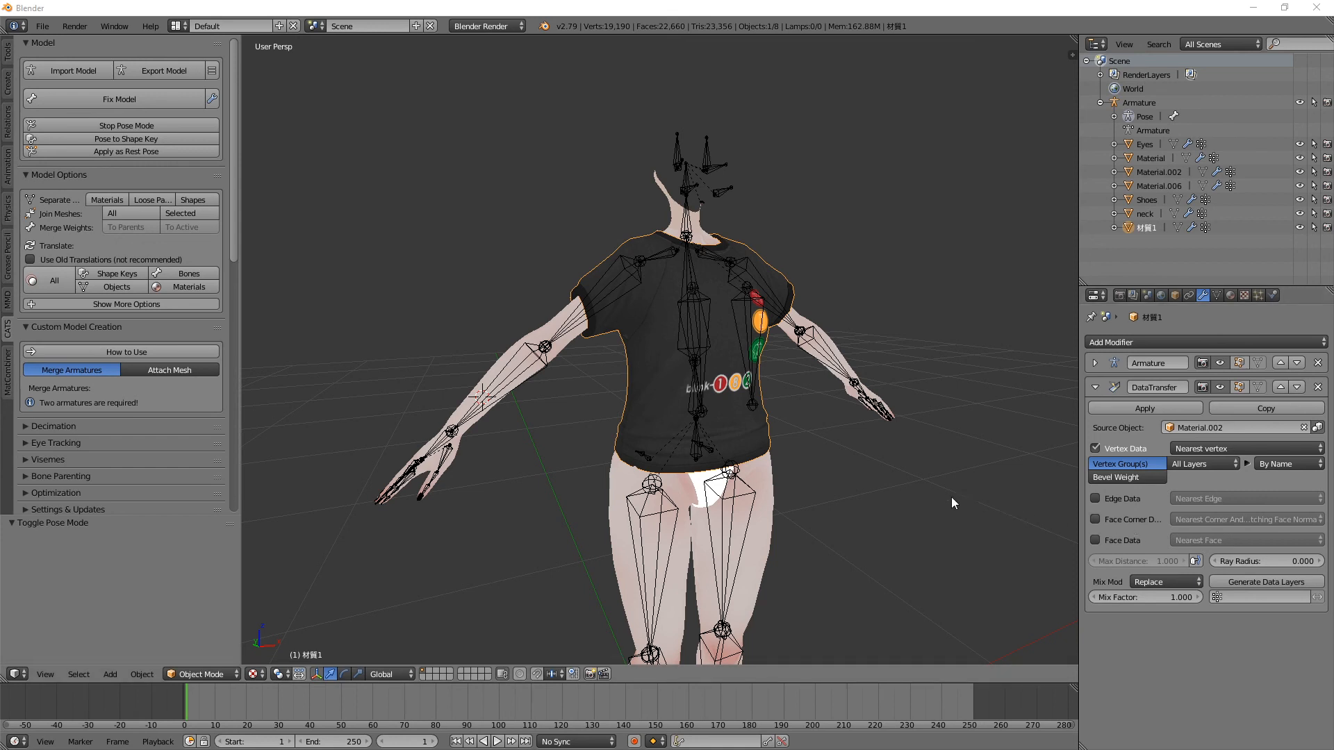
scroll(916, 507, "down", 2)
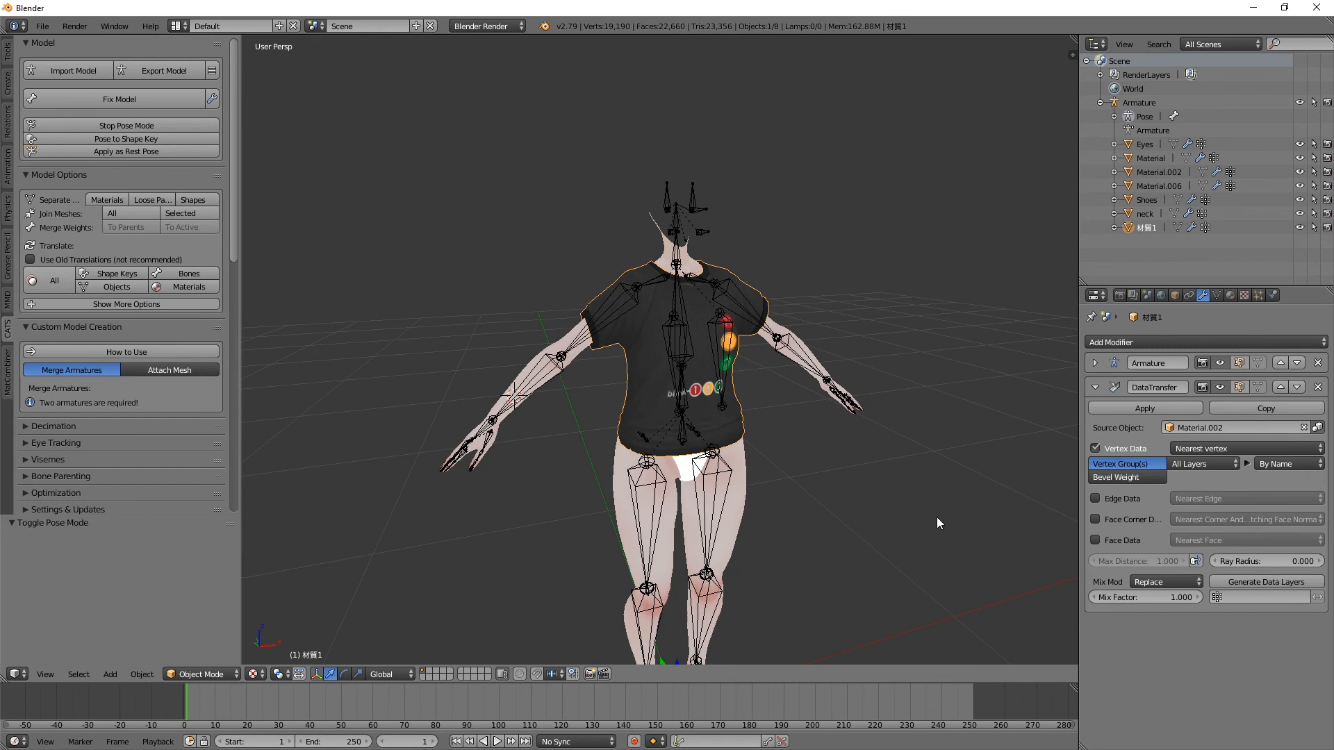
middle_click_drag(859, 512, 903, 519)
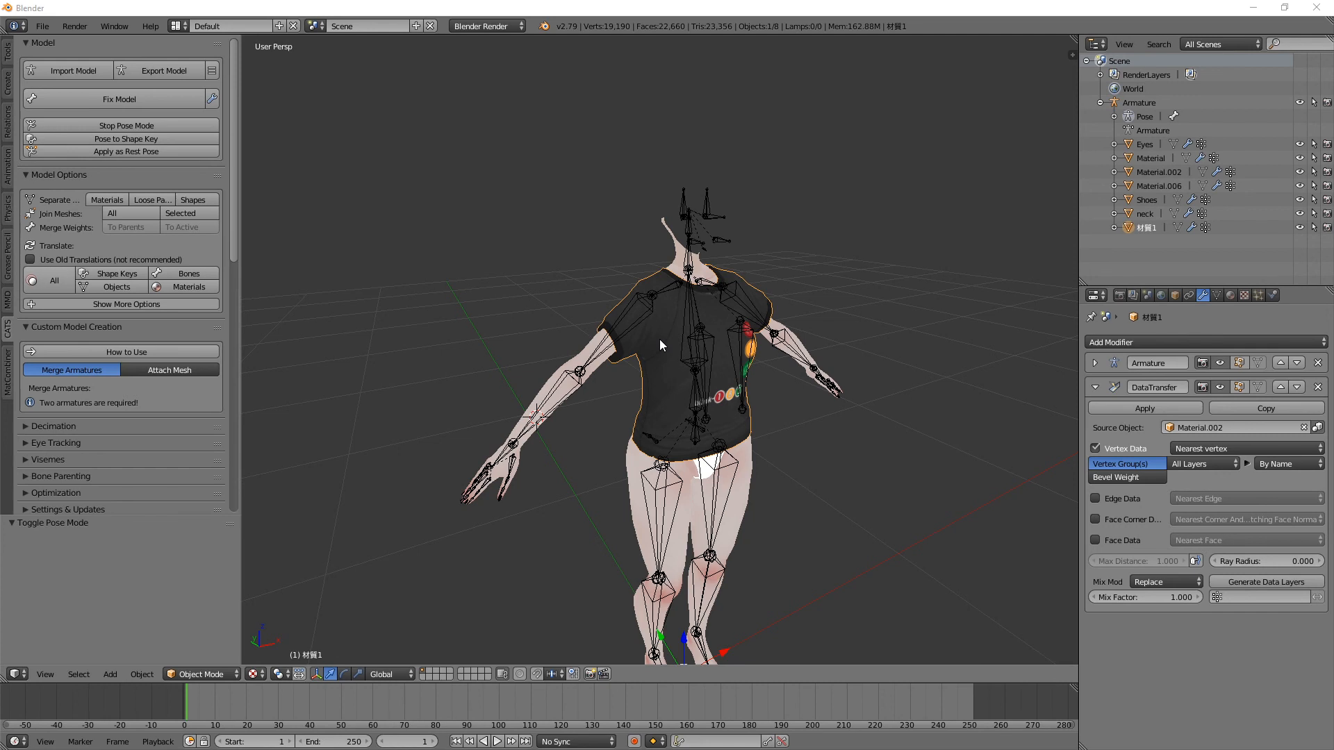
right_click(629, 321)
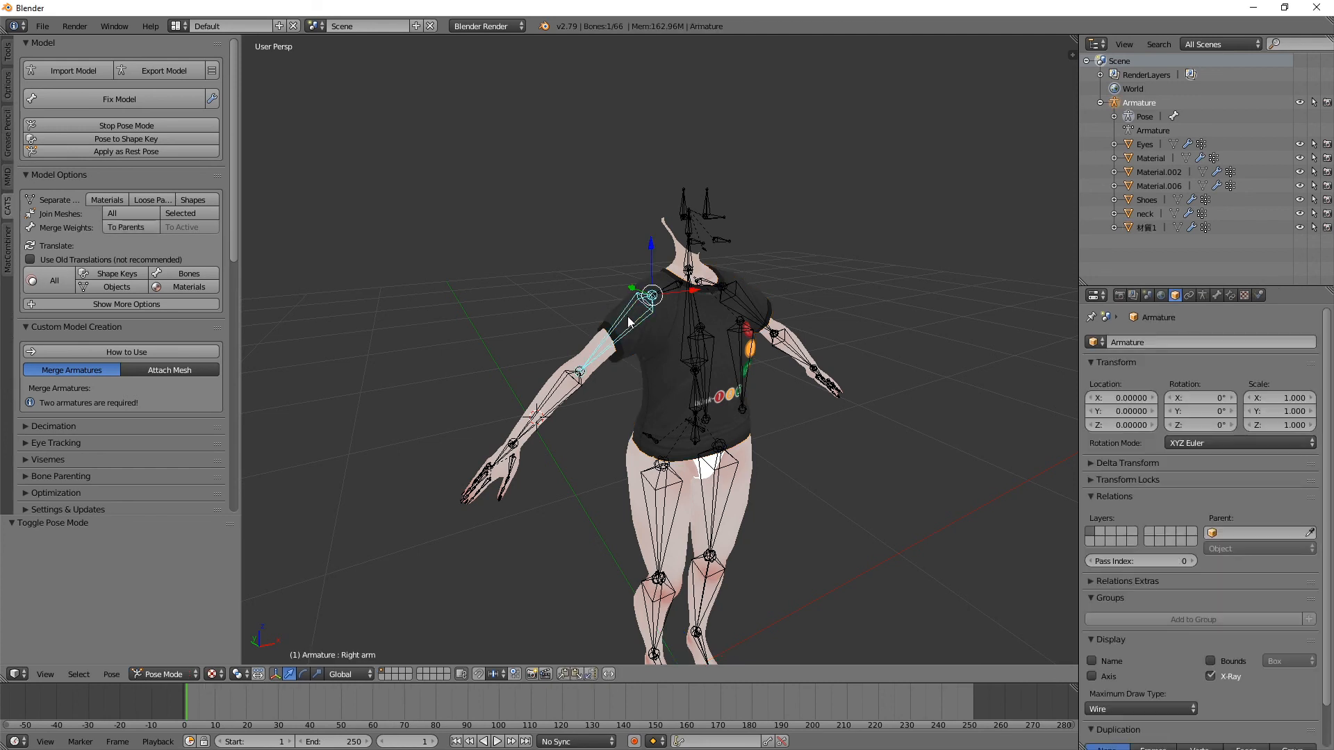
key("r")
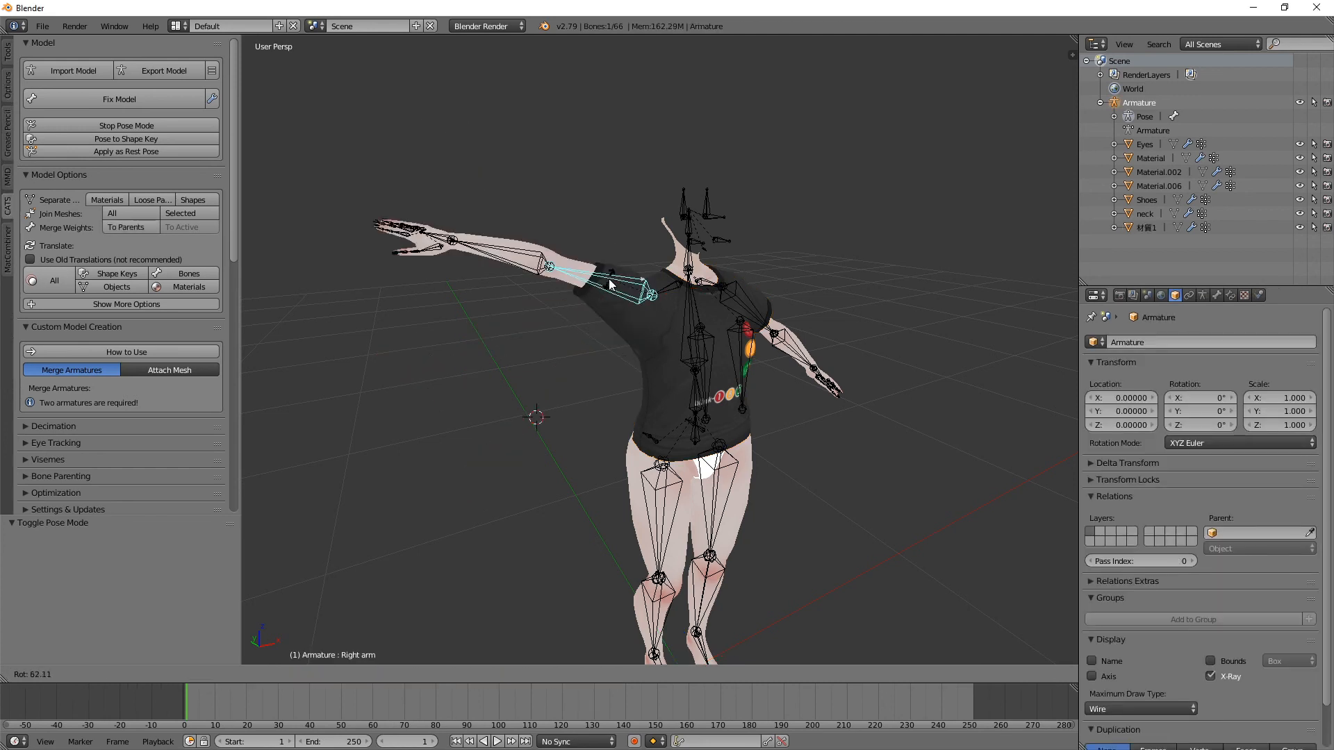
key("Escape")
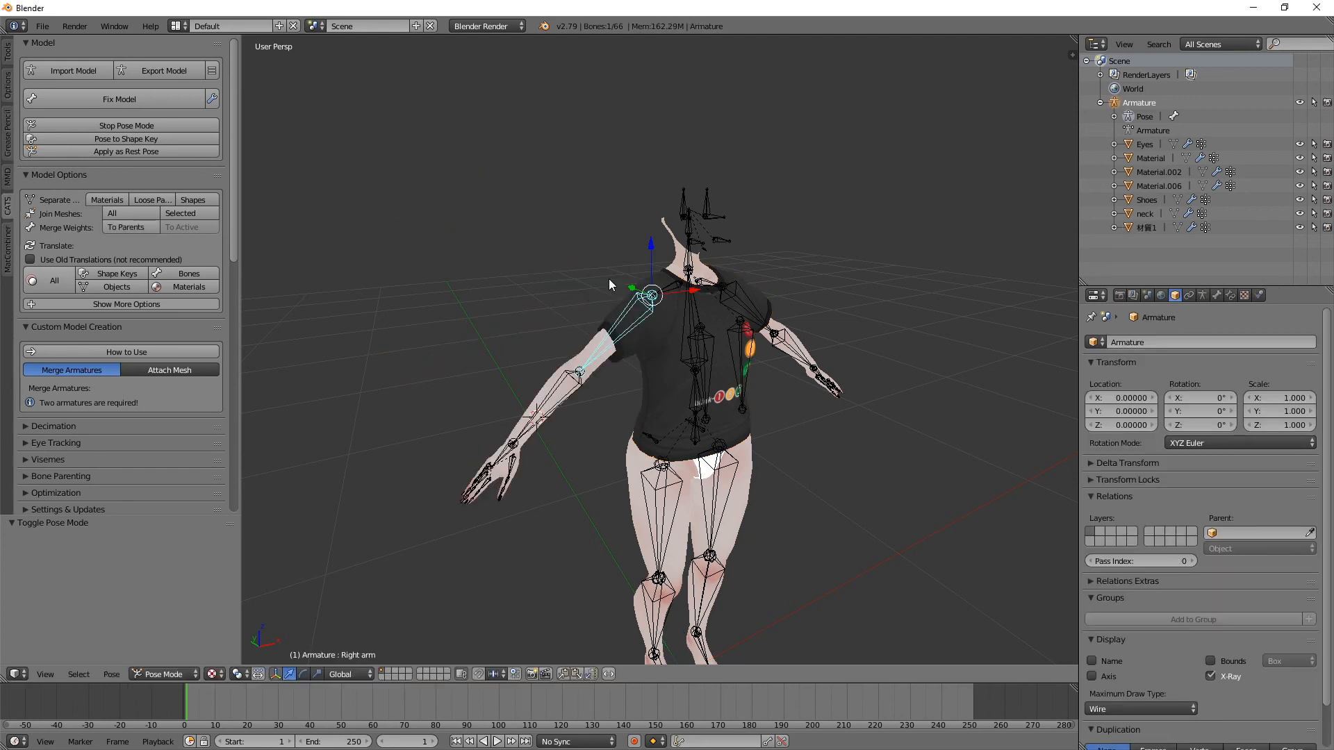
right_click(674, 374)
right_click(634, 469)
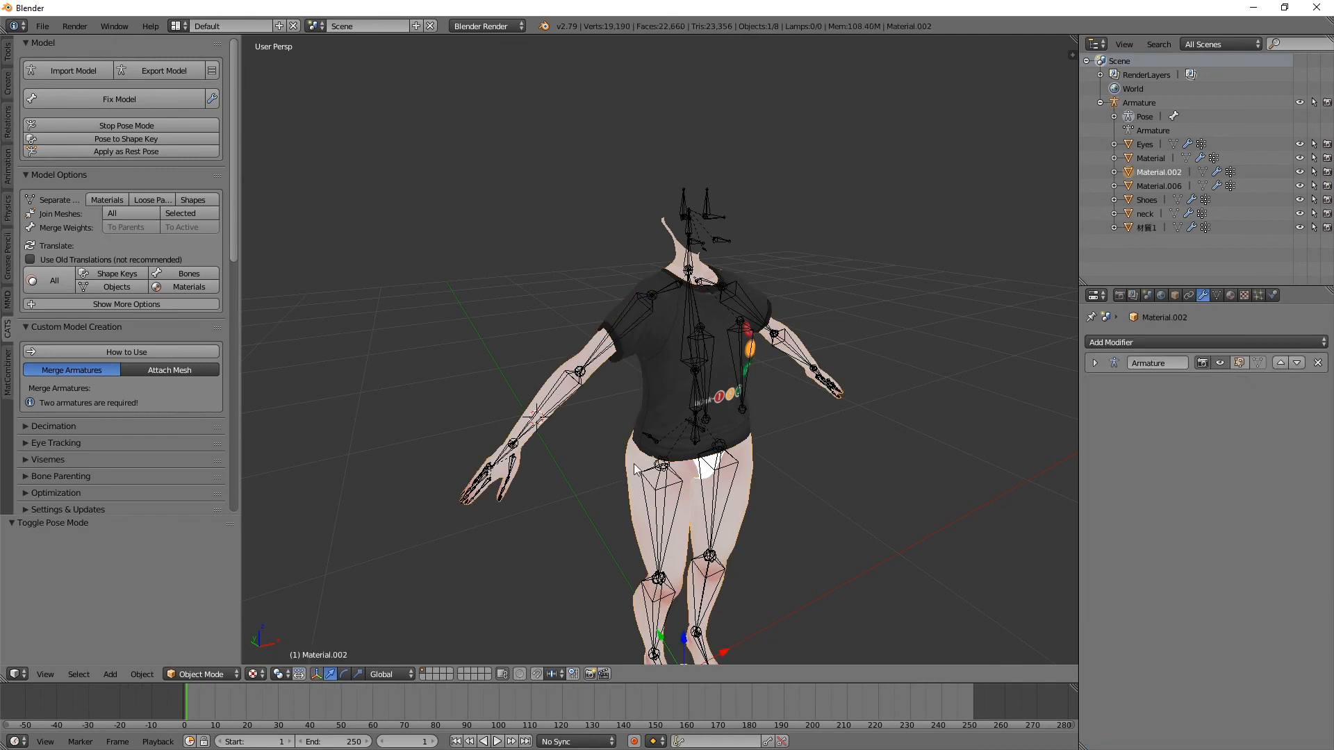
right_click(638, 471)
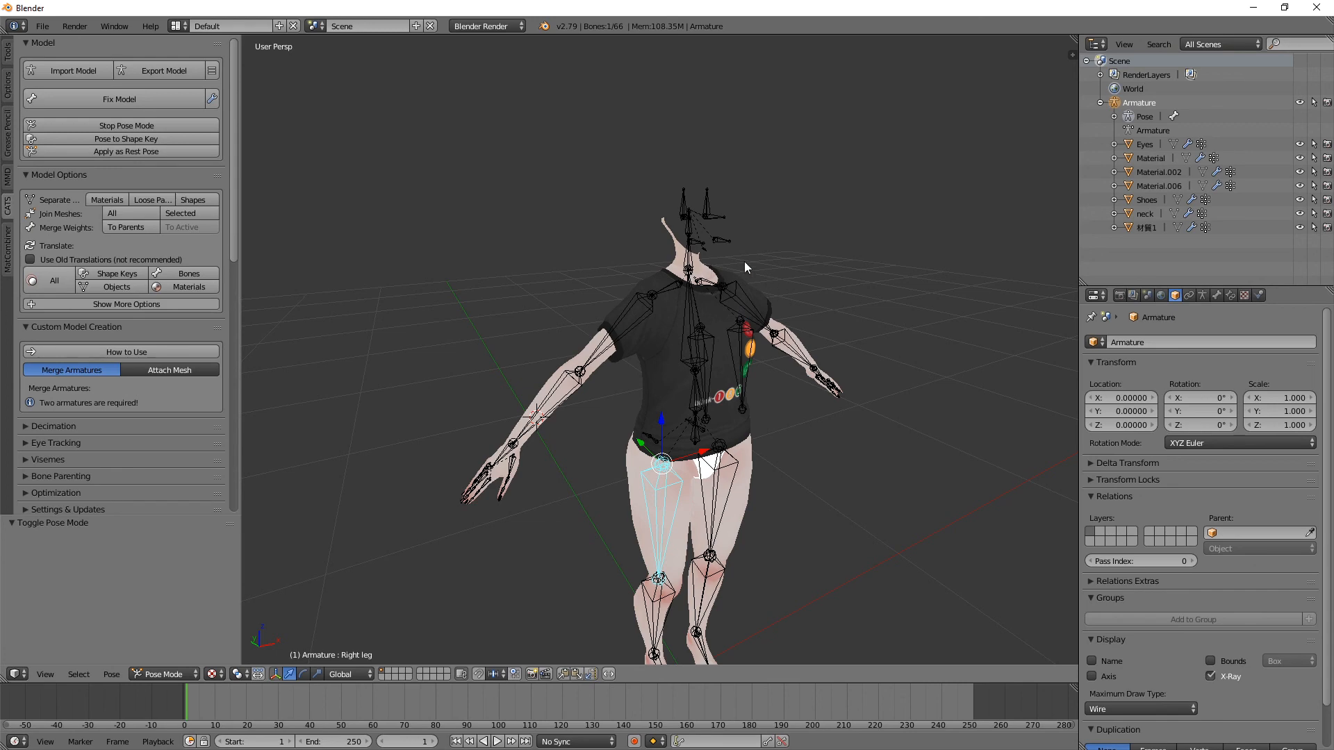
middle_click_drag(719, 269, 802, 284)
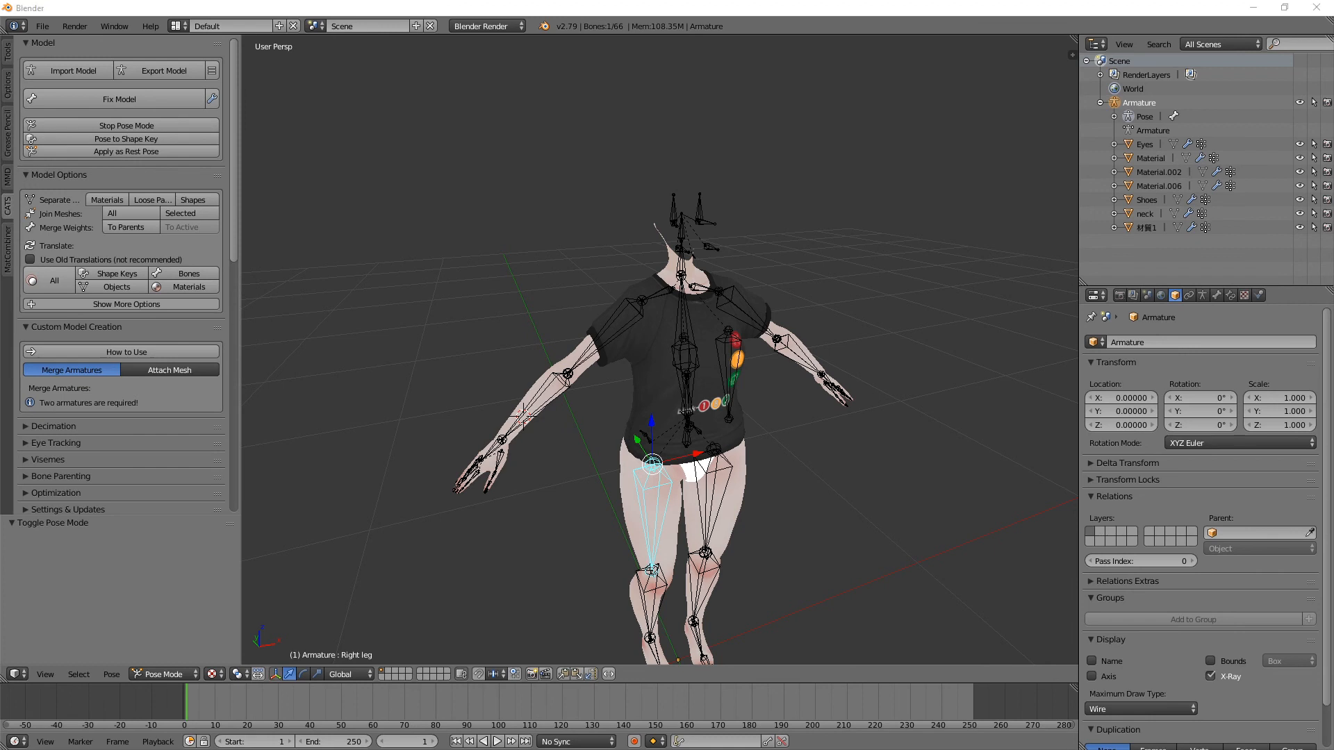
Step: Replace the T-shirt's Data Transfer modifier with a new one that has Vertex Data and Vertex Group(s) enabled
scroll(624, 351, "up", 1)
right_click(626, 349)
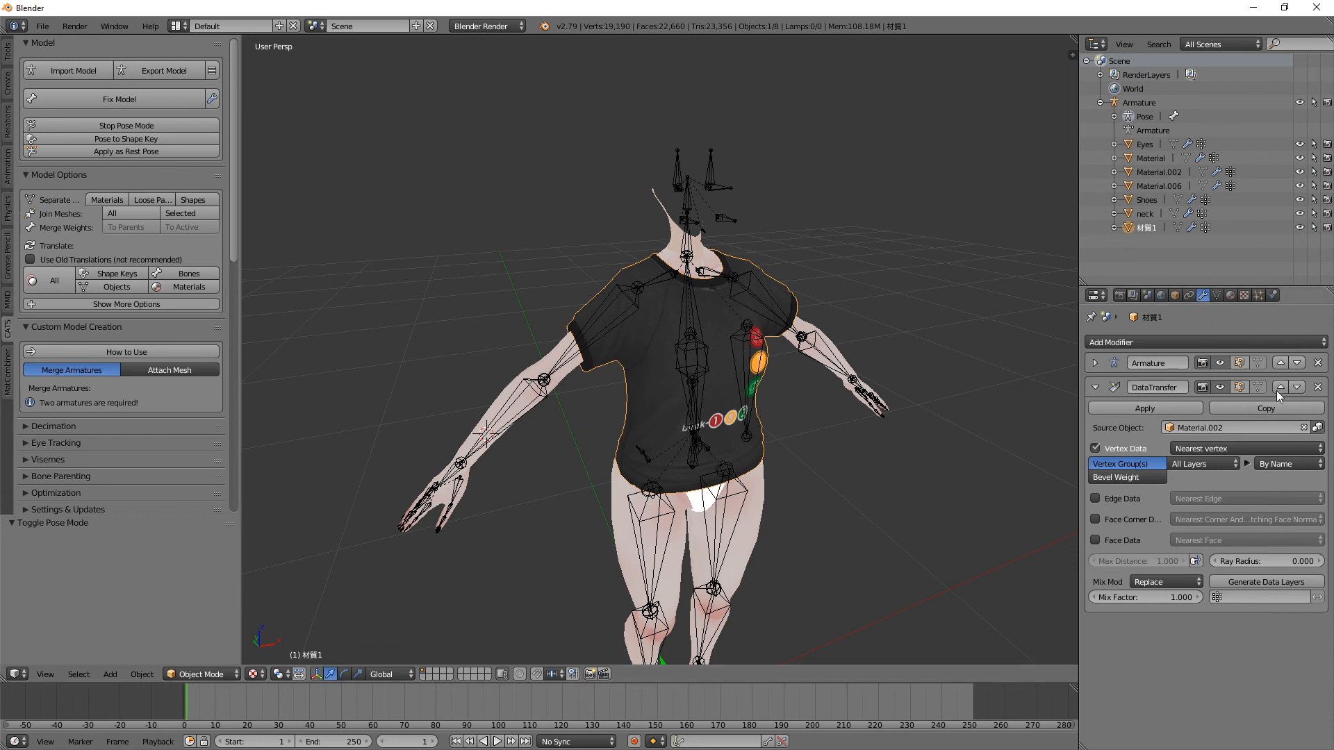
left_click(1318, 387)
left_click(1131, 342)
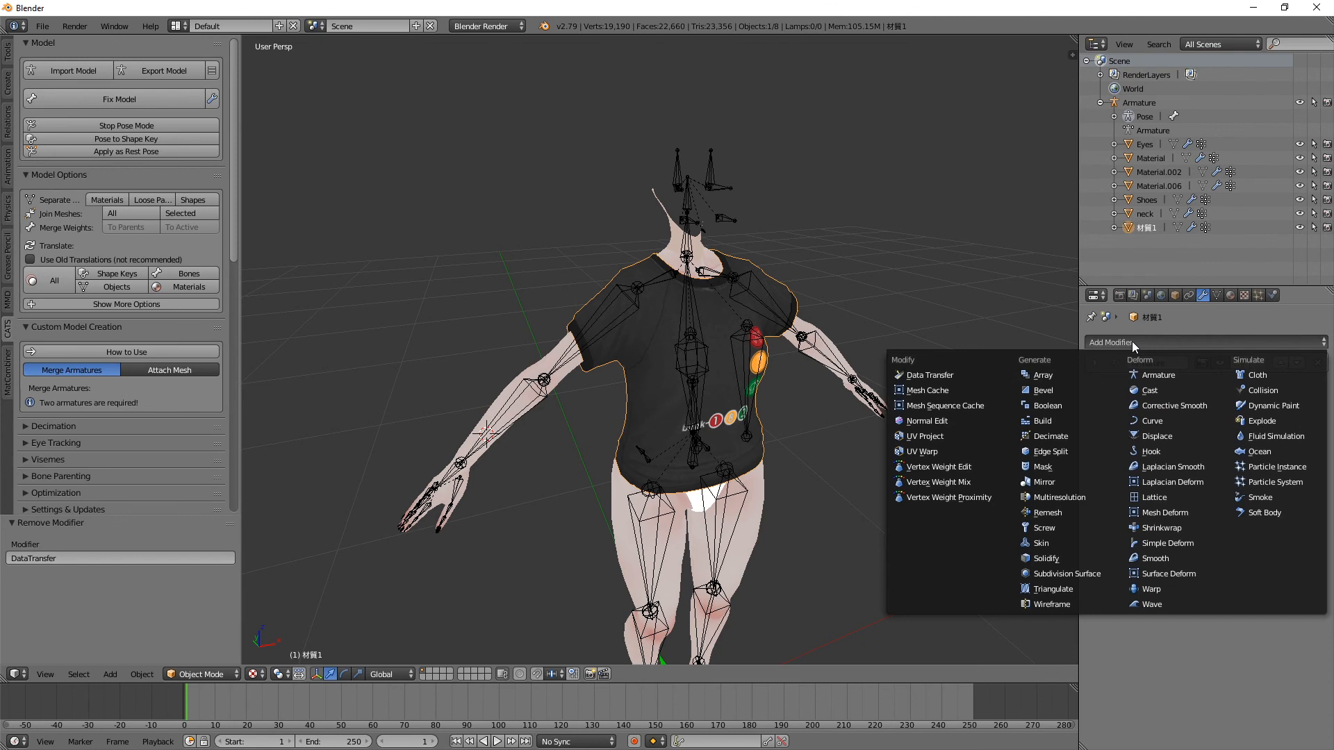
left_click(922, 375)
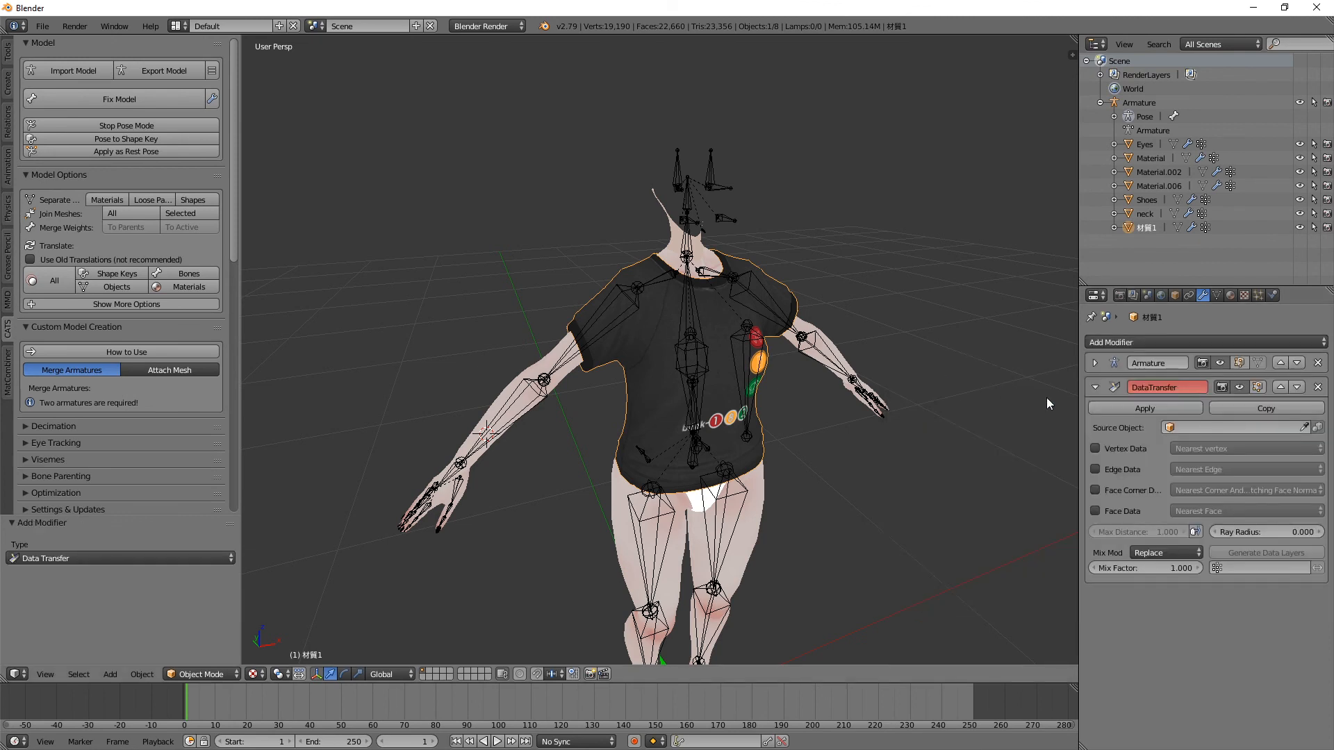
left_click(1096, 448)
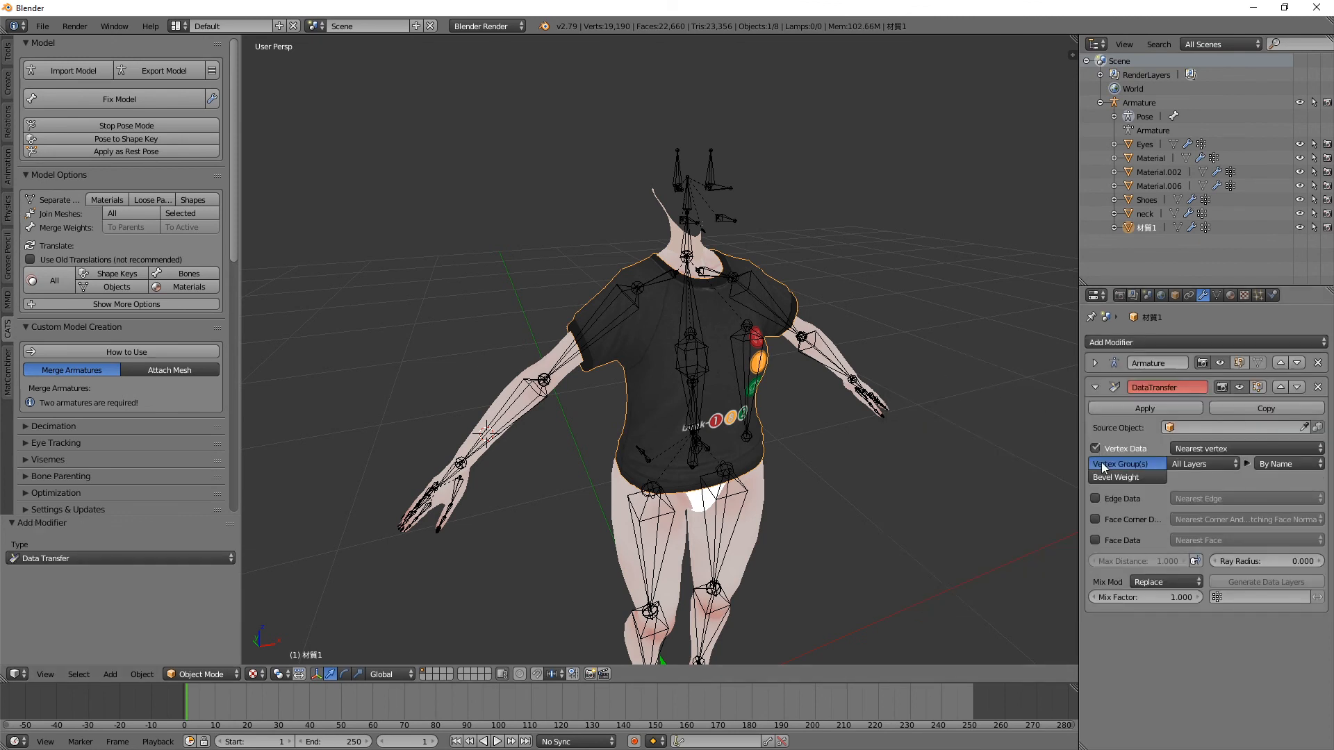
Step: Rename the T-shirt object as Shirt and keep it selected
left_click(1305, 427)
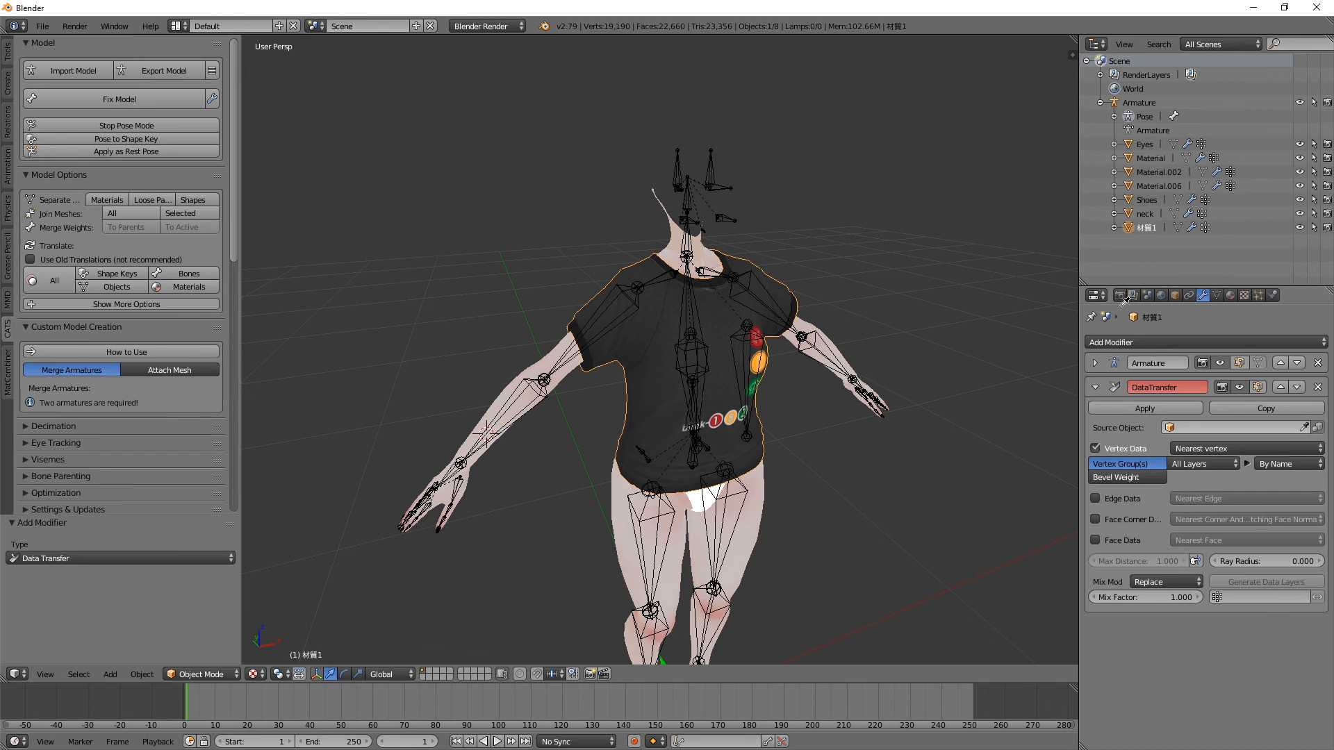
left_click(1319, 389)
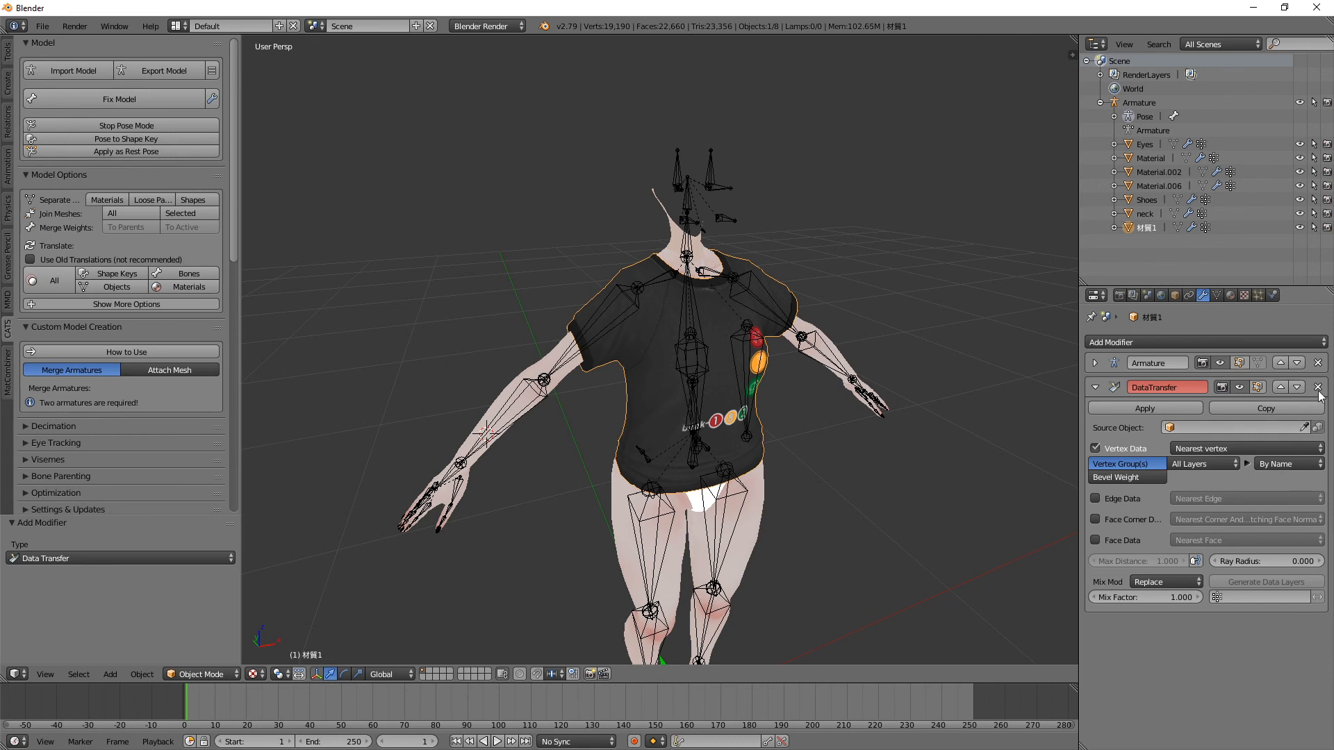
double_click(1148, 229)
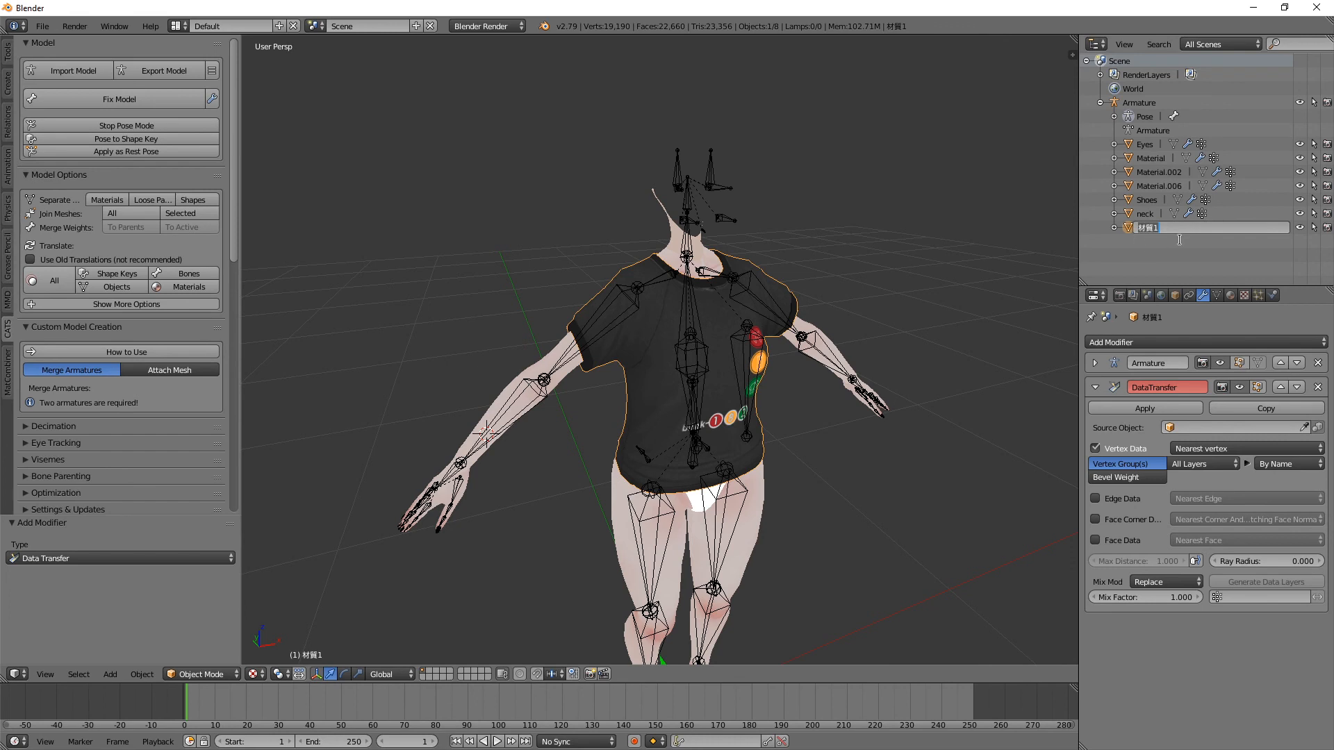
key("BackSpace")
type("Shirt")
key("Return")
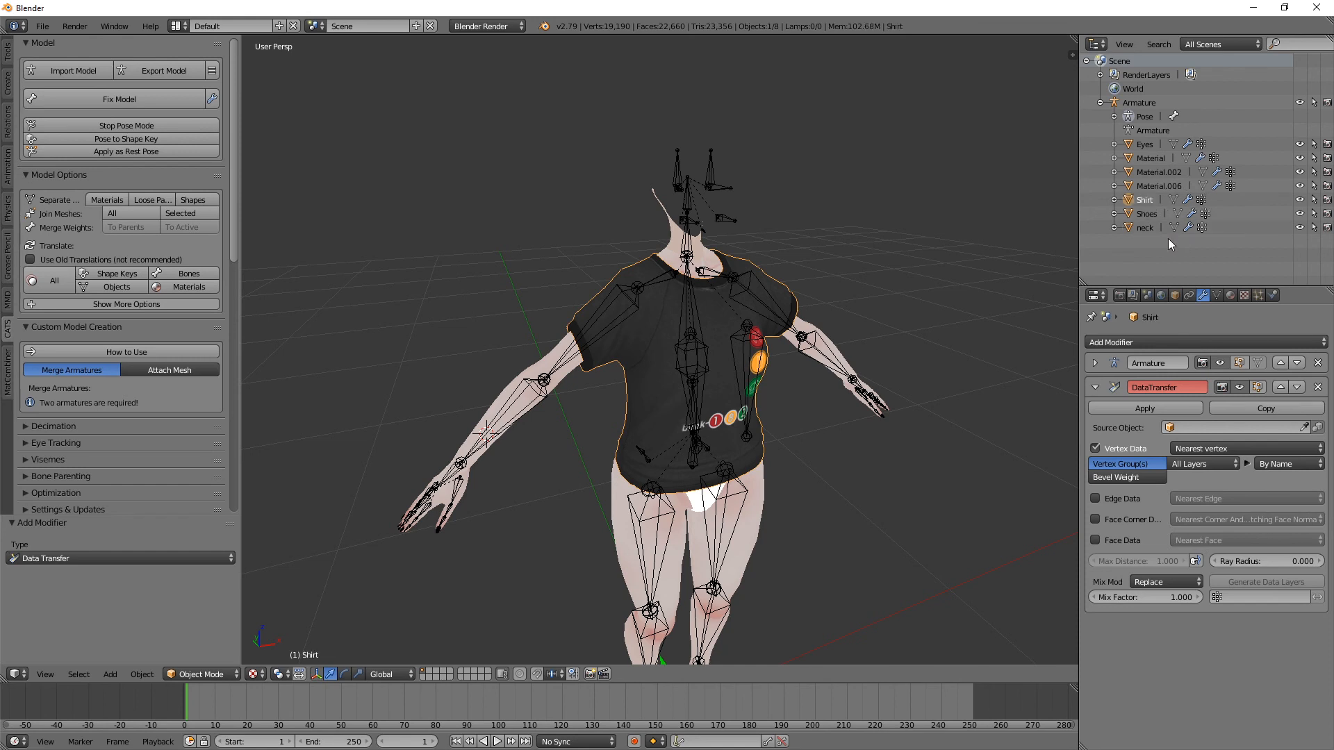
right_click(718, 315)
right_click(704, 340)
Step: Set the body mesh Material.002 as the source object of the shirt's Data Transfer modifier and apply the modifier
left_click(1304, 427)
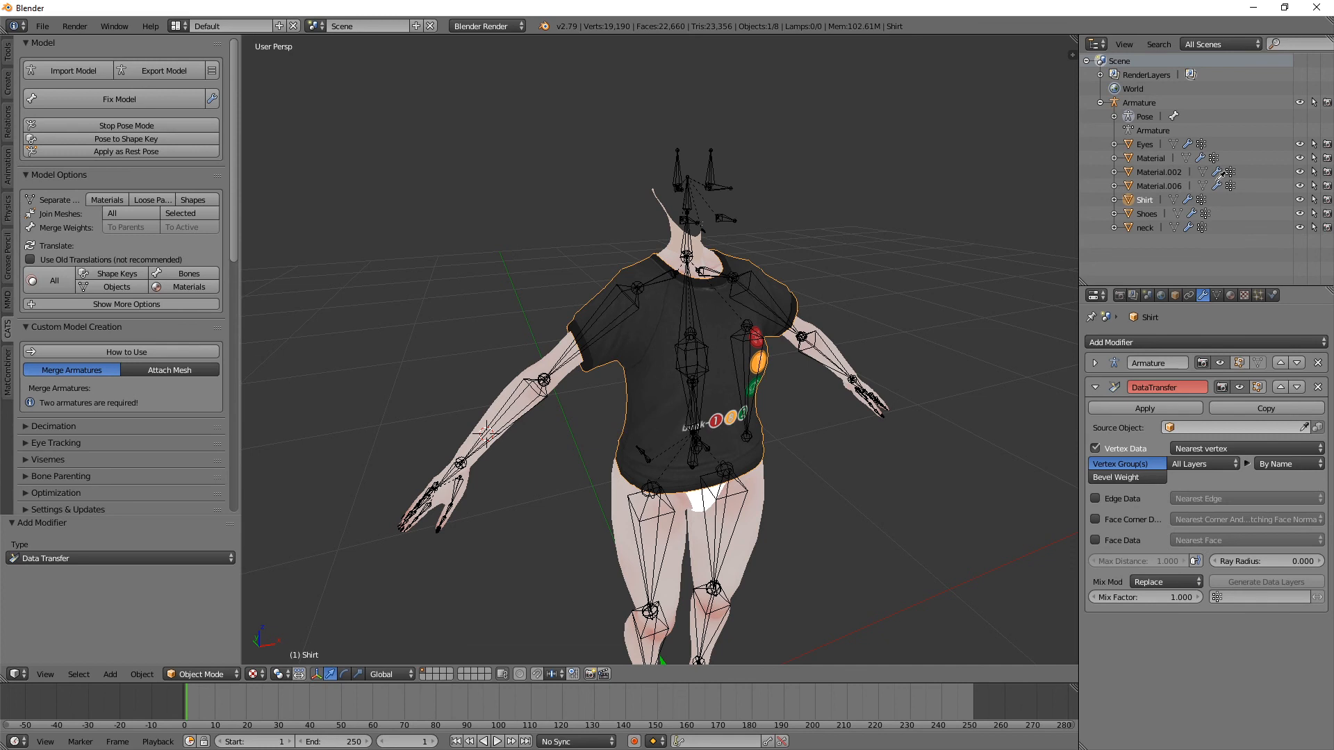
key("Escape")
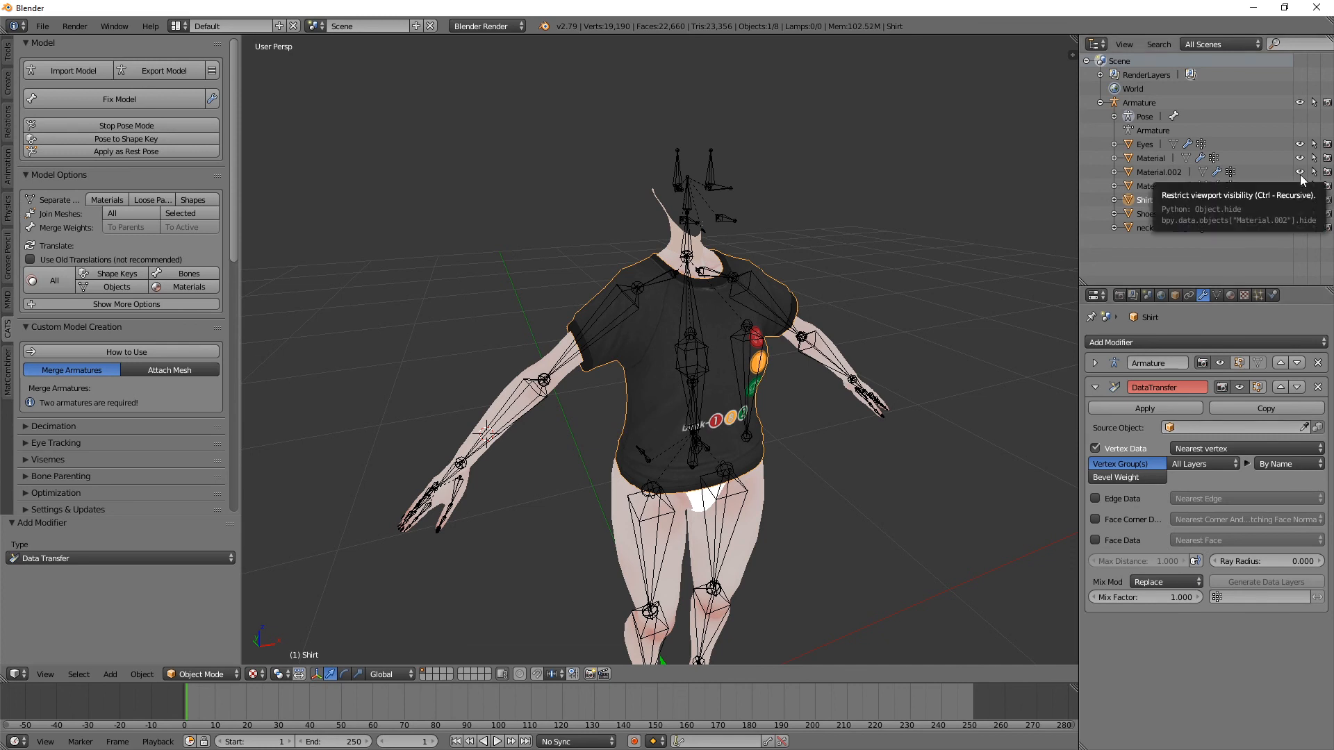
left_click(1300, 173)
left_click(1300, 174)
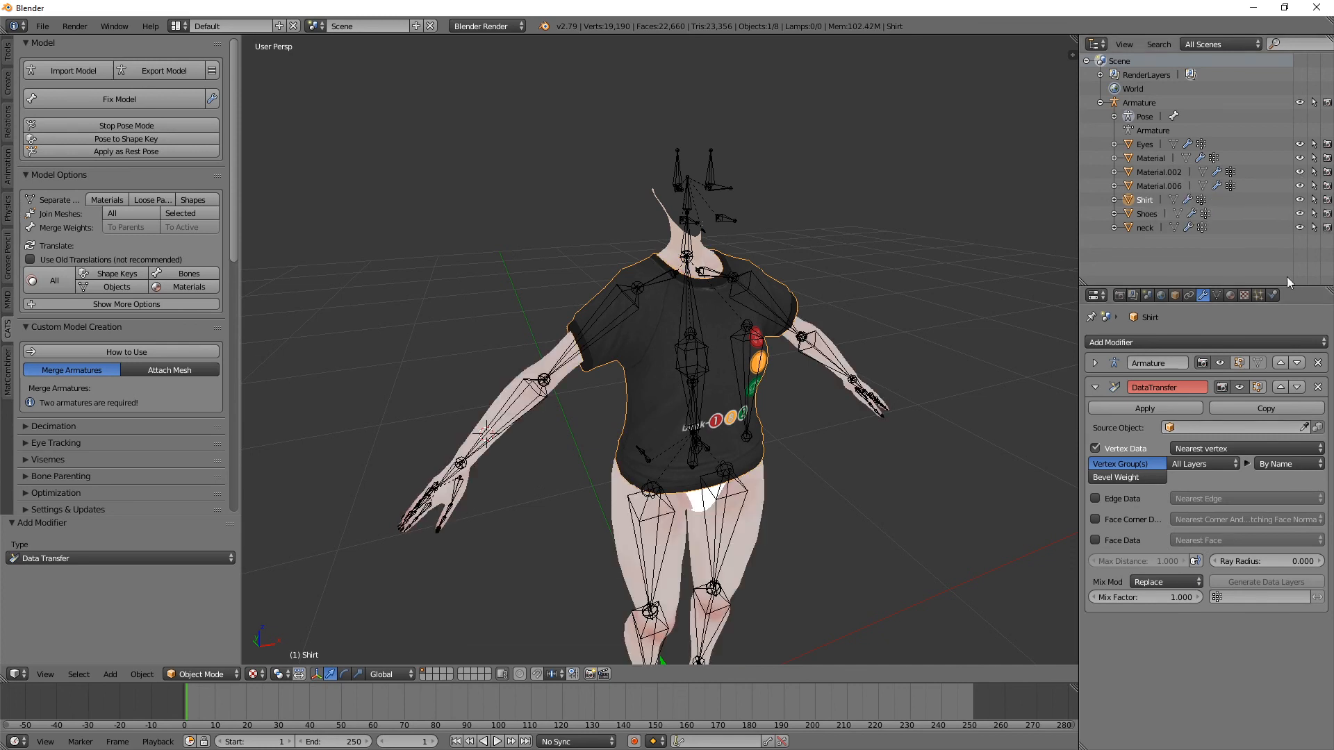
left_click(1305, 427)
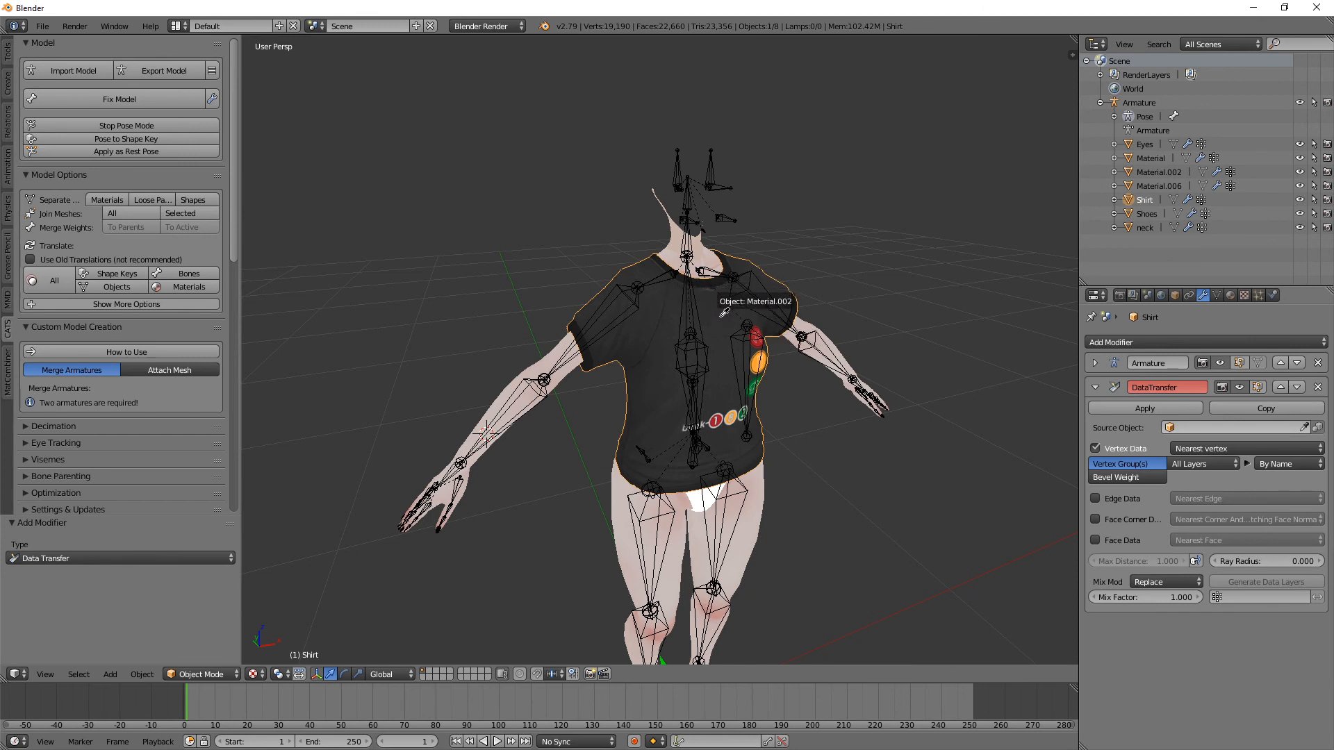
left_click(1159, 409)
Step: Test-rotate the right arm bone to check that the shirt sleeve follows the arm
right_click(616, 332)
key("r")
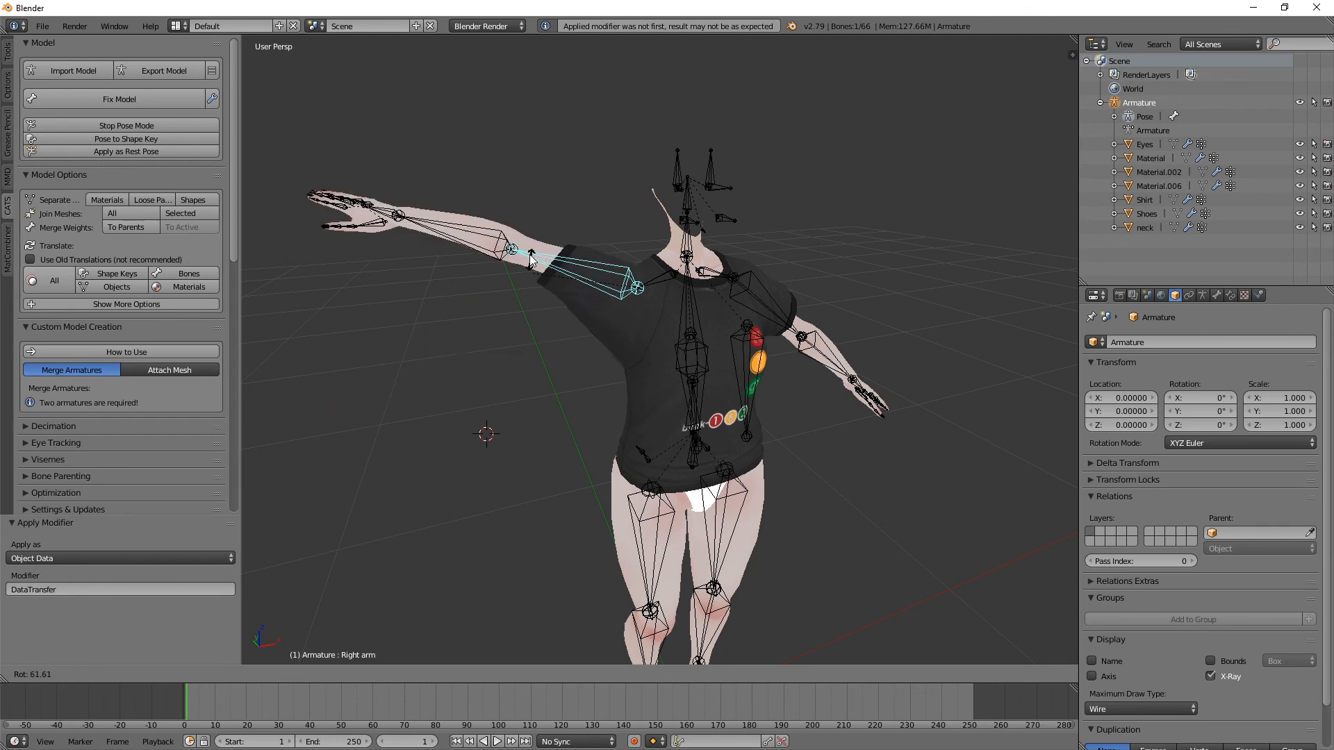
left_click(530, 292)
middle_click_drag(657, 263, 622, 265)
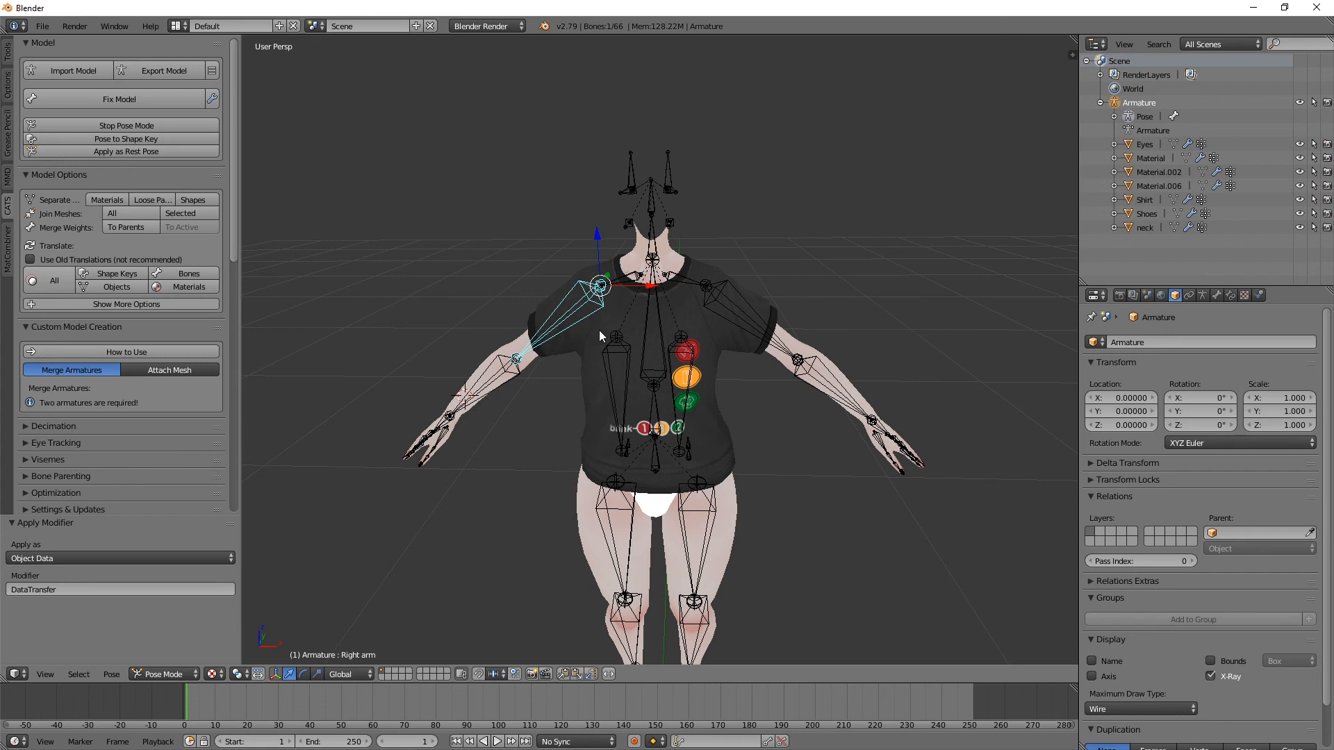
scroll(599, 330, "down", 2)
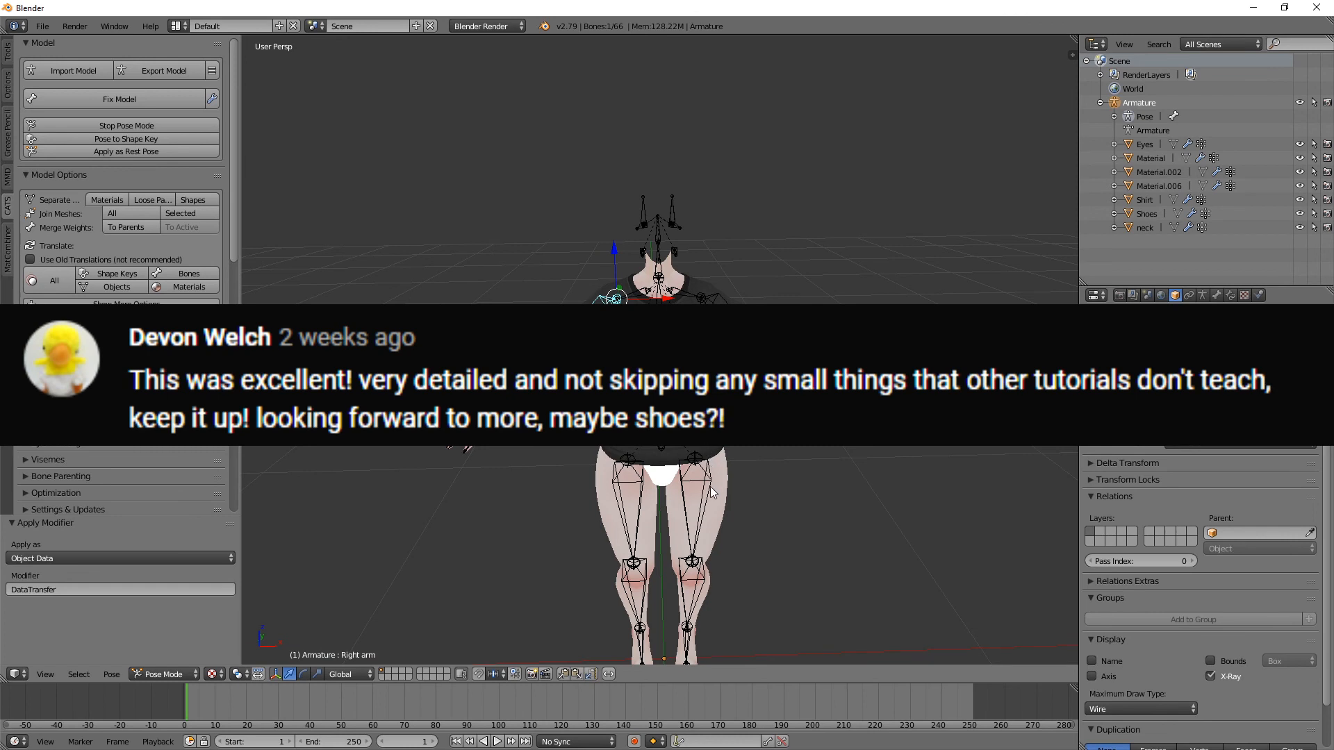
middle_click_drag(705, 439, 692, 317, "shift")
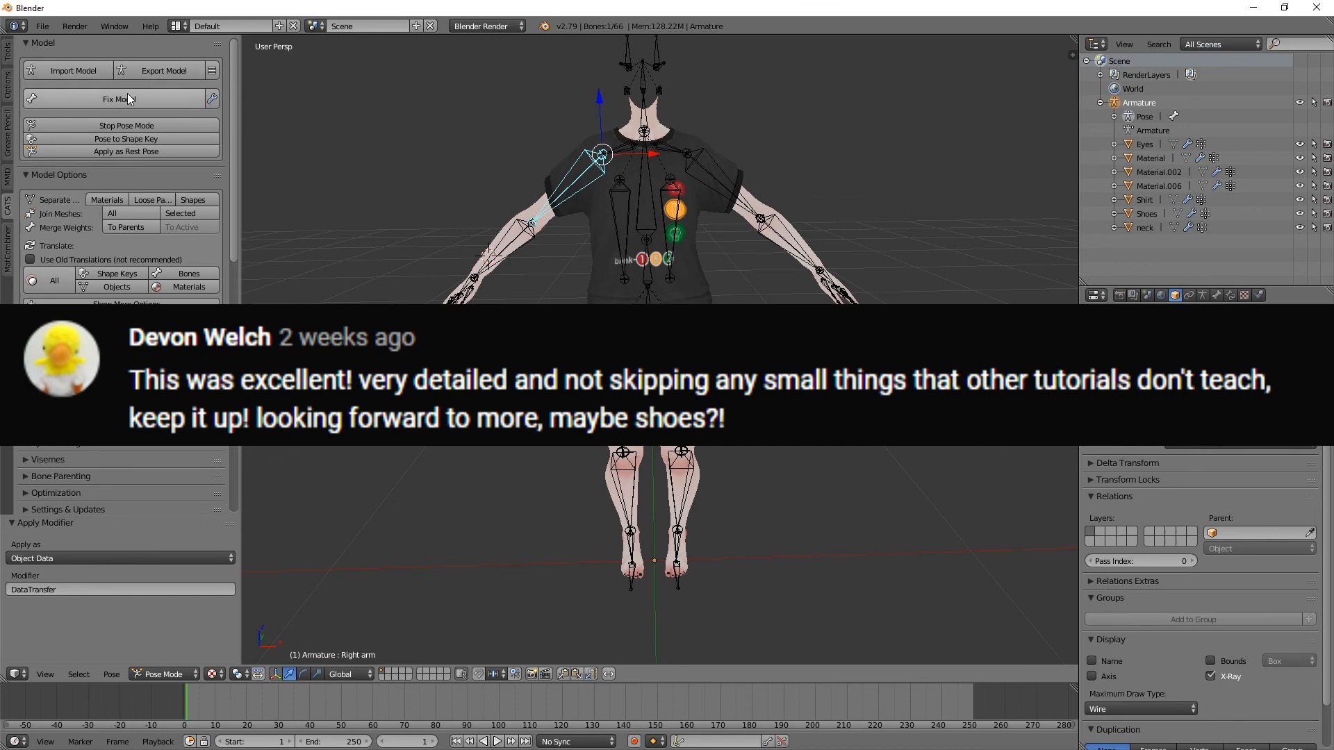
Step: Import the shoe model black-red.pmd from the Blender Organized, Shoes, NikeHighTop_M01 folder
left_click(62, 70)
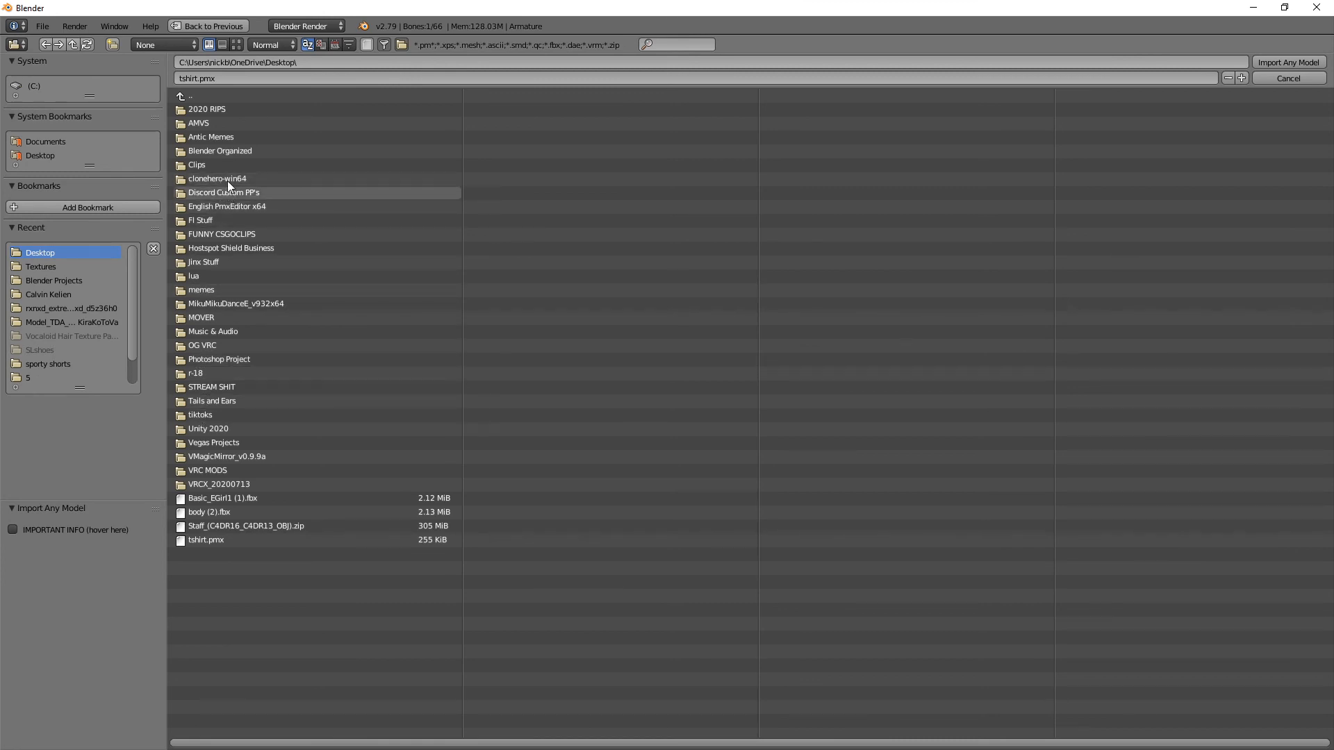
left_click(224, 140)
left_click(189, 98)
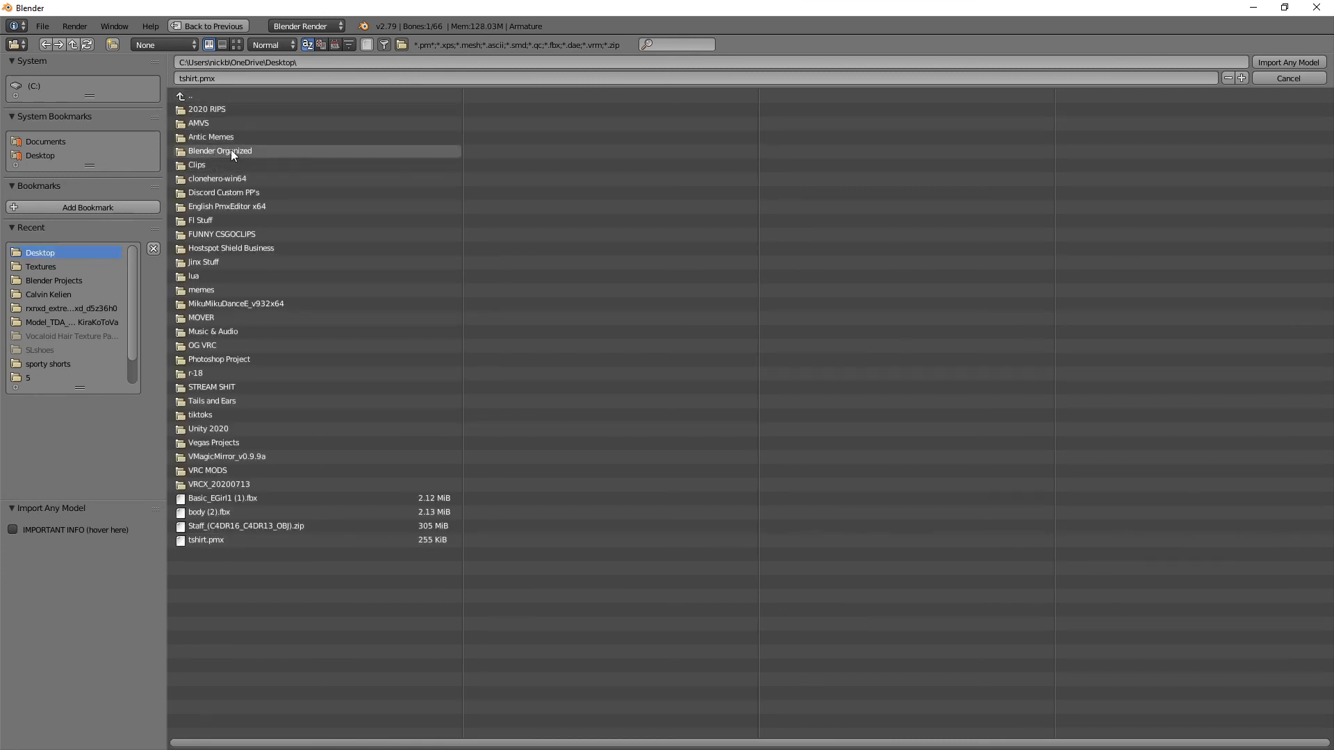
left_click(228, 150)
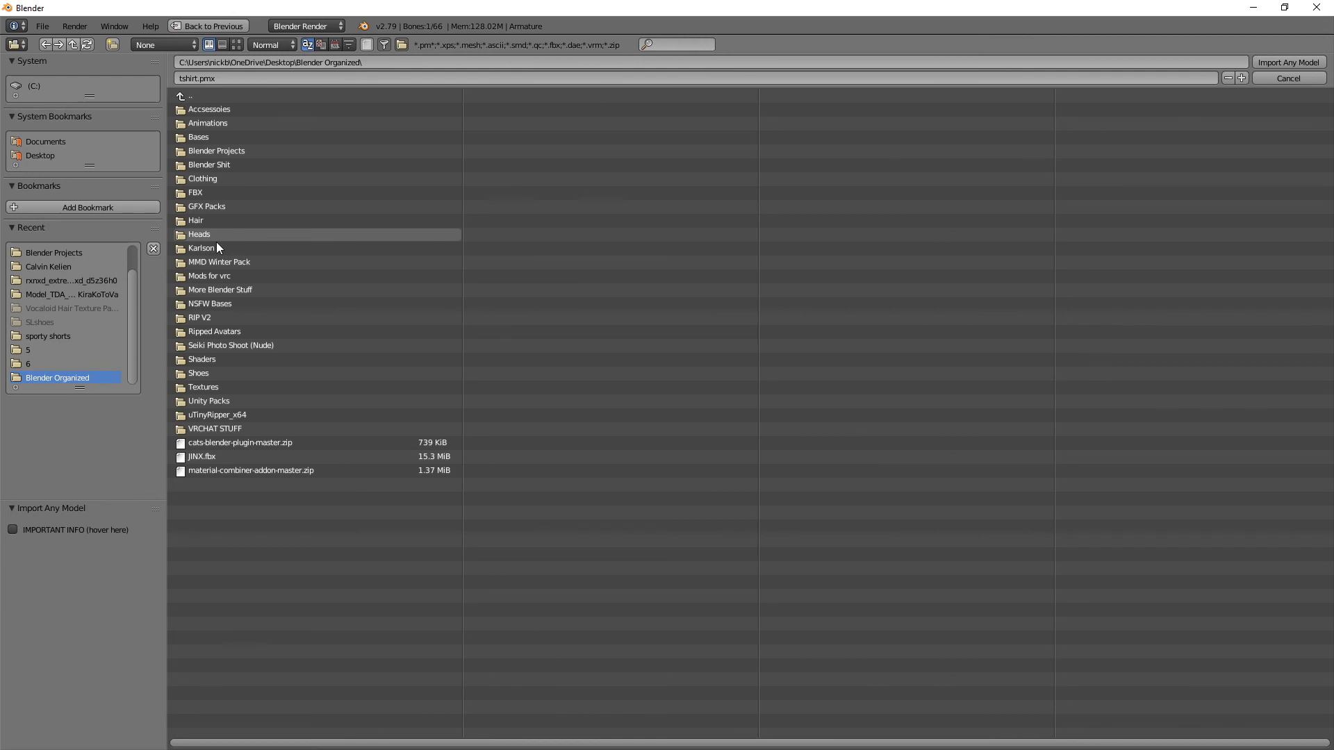
left_click(212, 371)
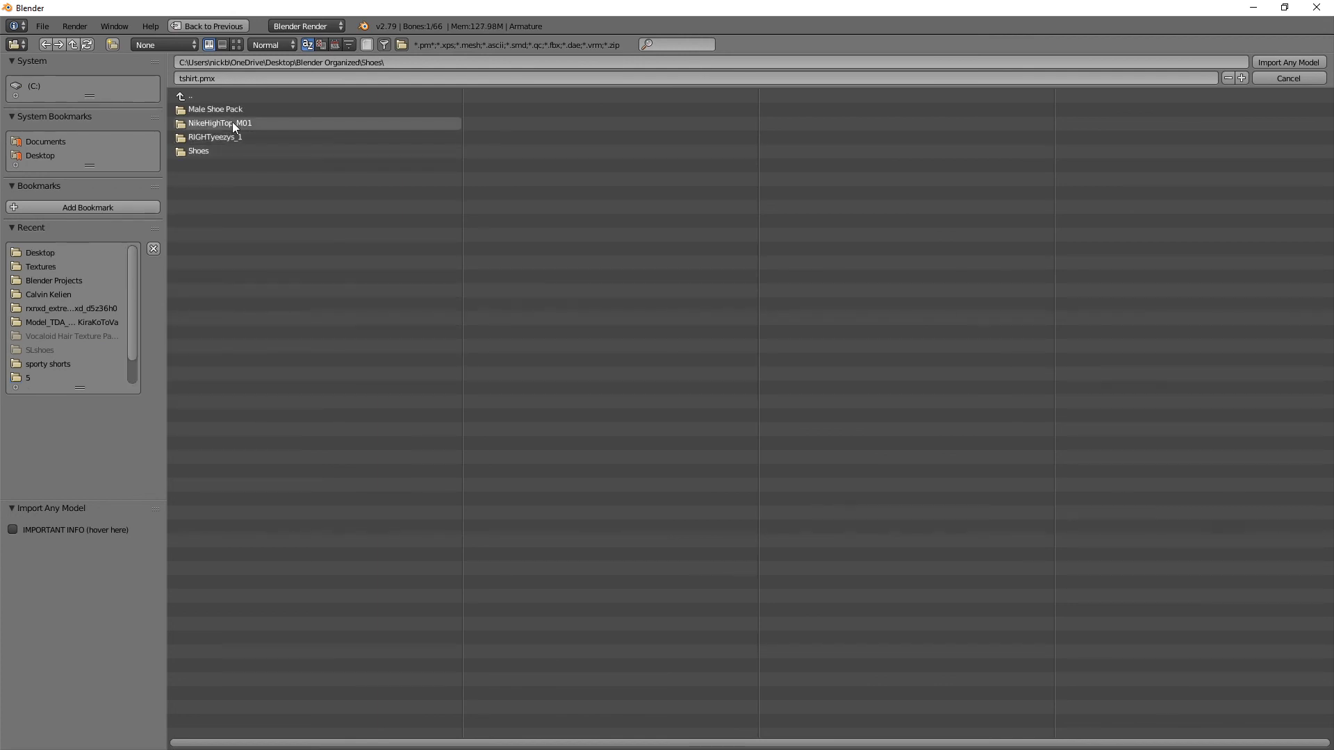
left_click(250, 123)
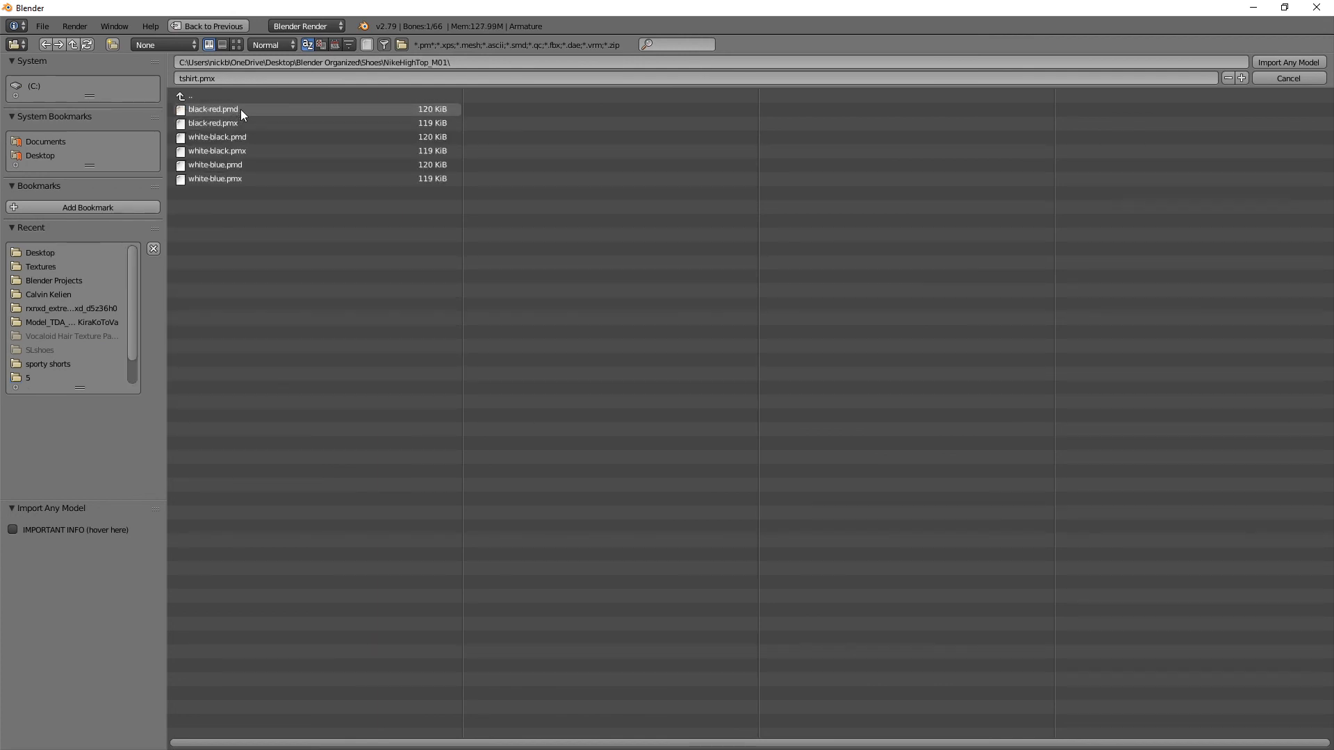
left_click(241, 111)
double_click(241, 109)
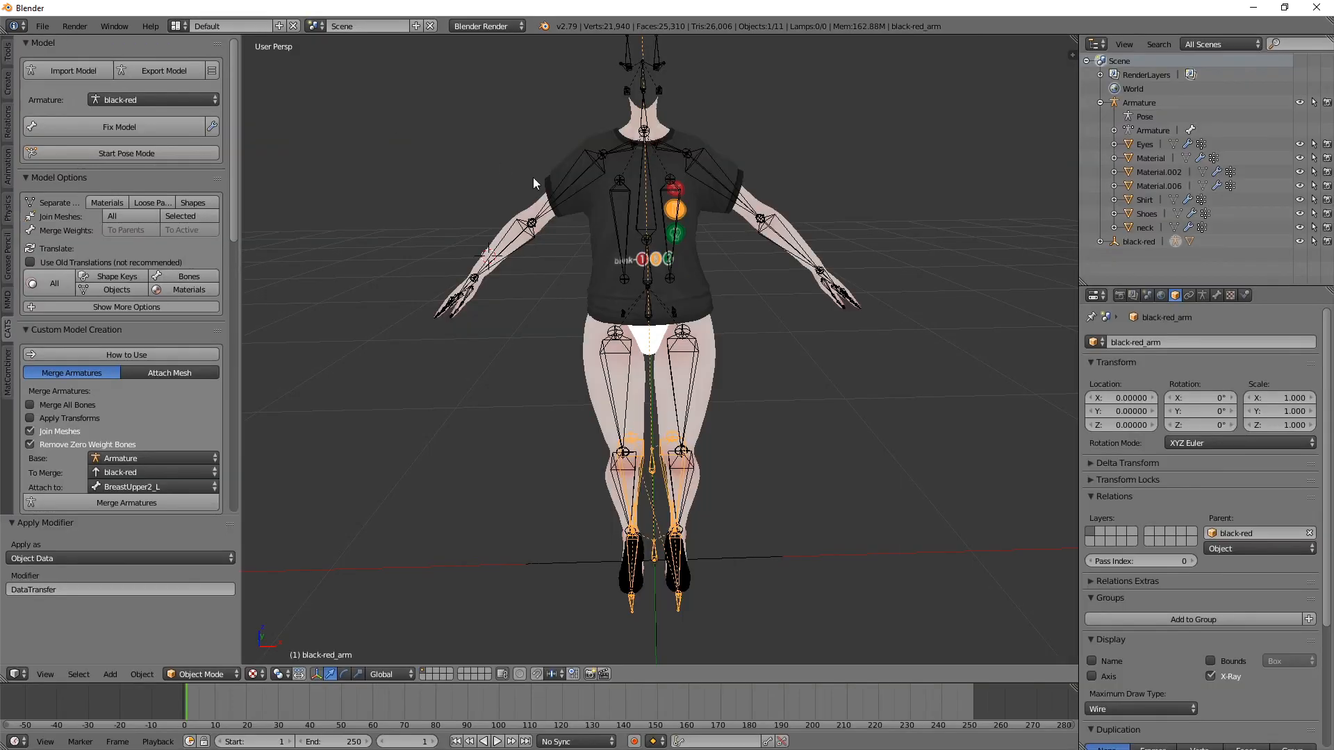
middle_click_drag(602, 267, 539, 260)
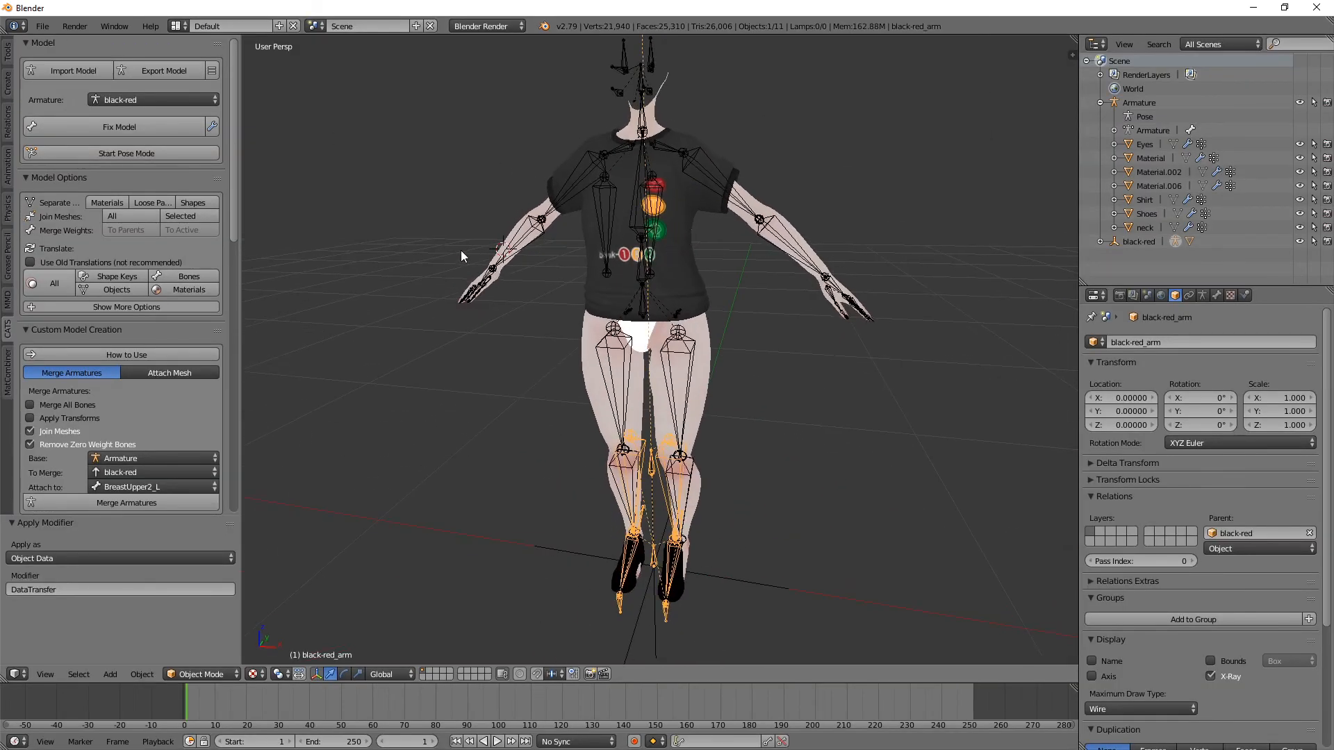
Step: Run Fix Model on the black-red shoe armature and dismiss the report
left_click(115, 129)
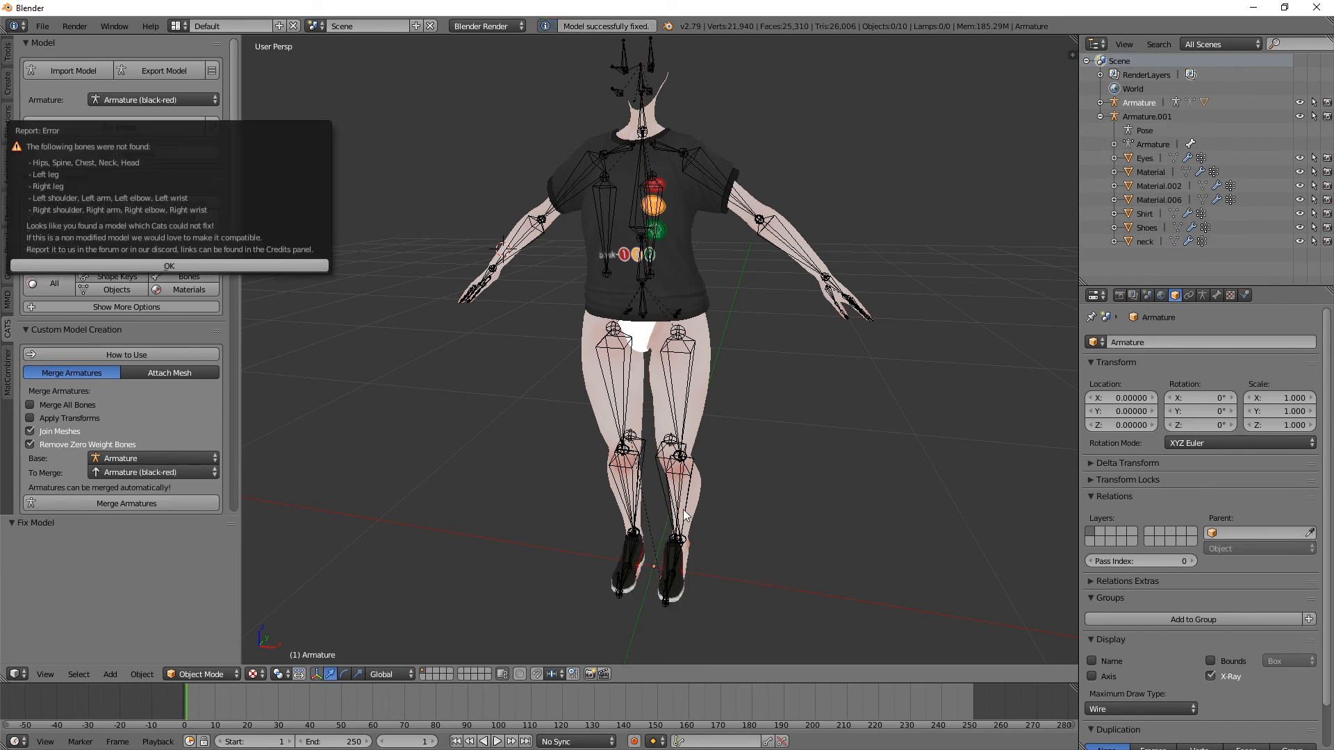
left_click(240, 265)
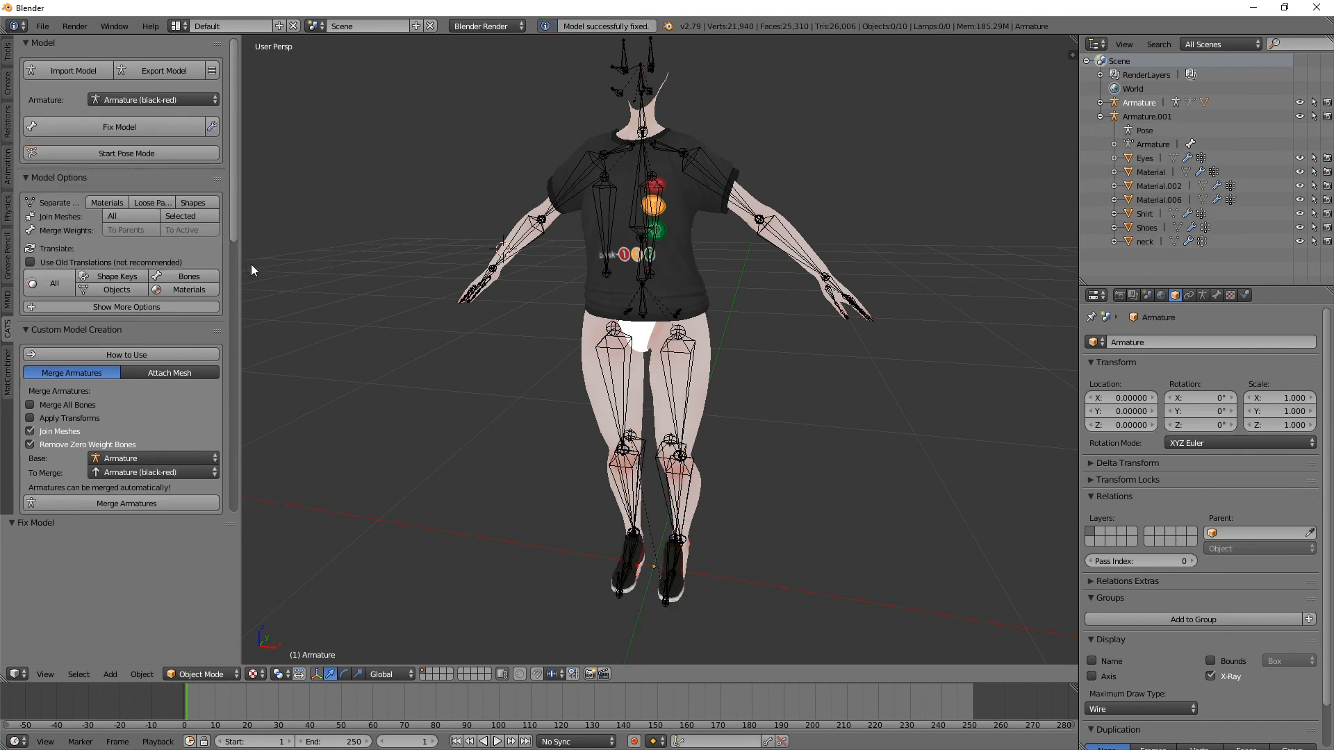
scroll(498, 343, "up", 3)
scroll(591, 333, "down", 2)
middle_click_drag(682, 334, 703, 158)
scroll(703, 158, "up", 4)
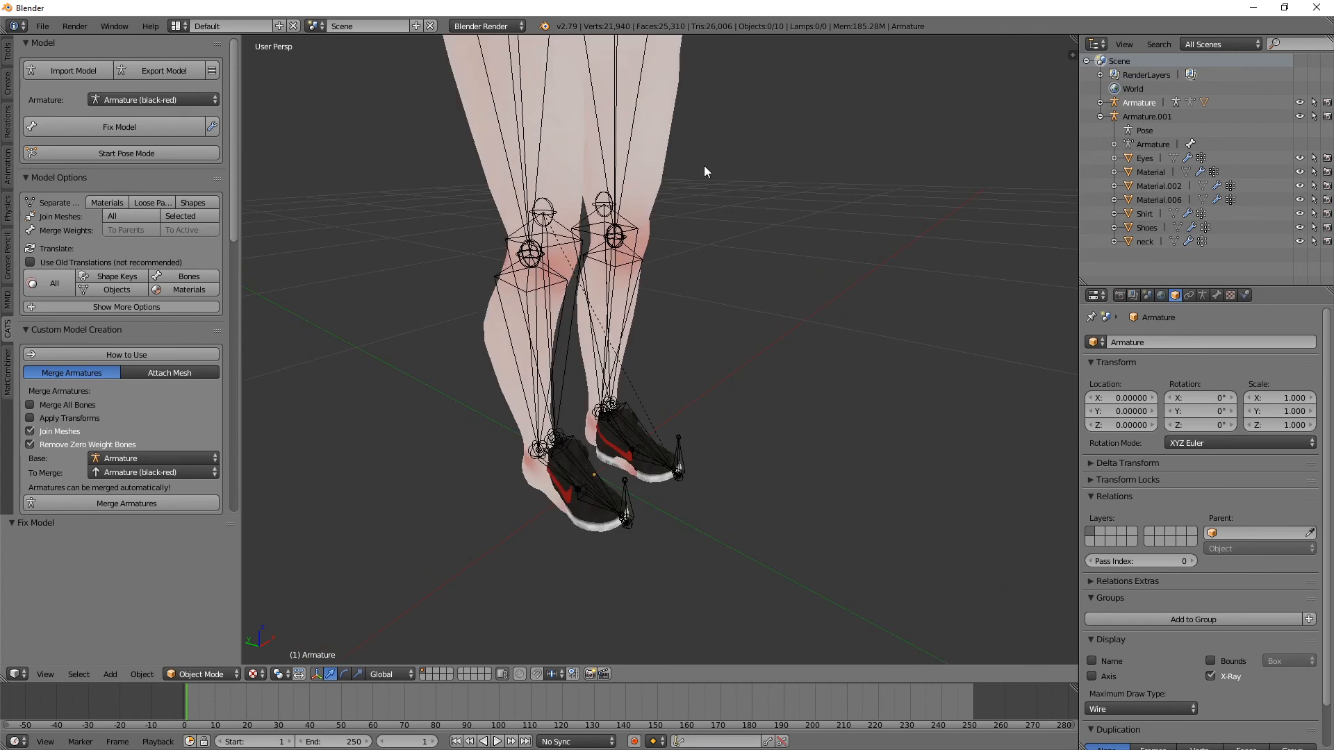
middle_click_drag(710, 435, 710, 310, "shift")
right_click(614, 461)
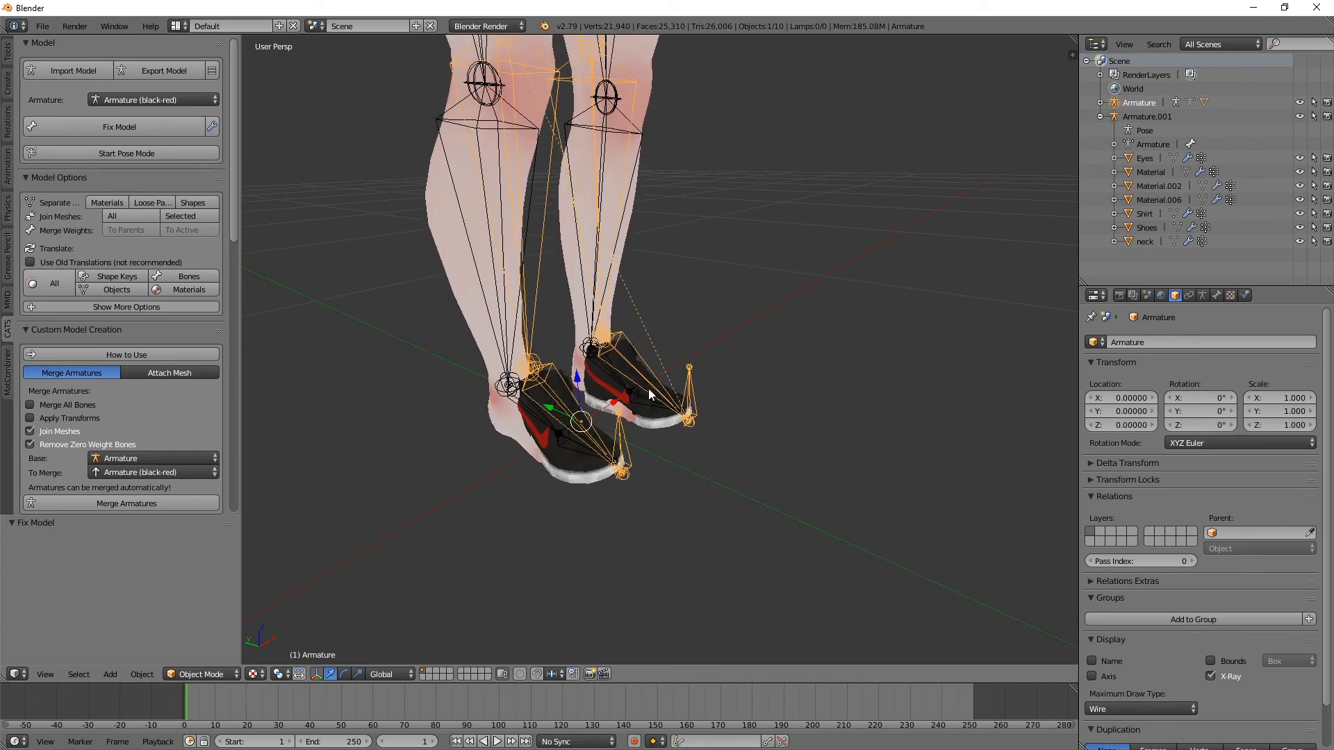
right_click(653, 413)
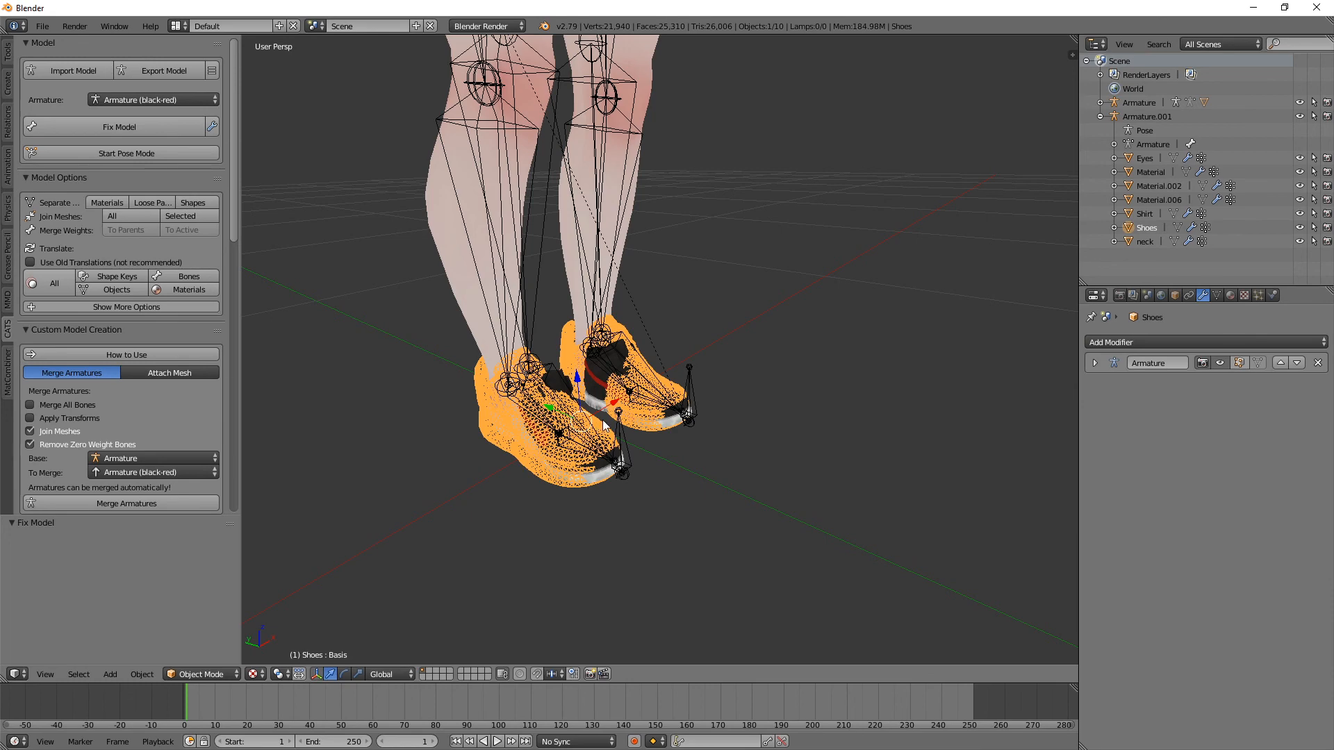
right_click(688, 413)
key("g")
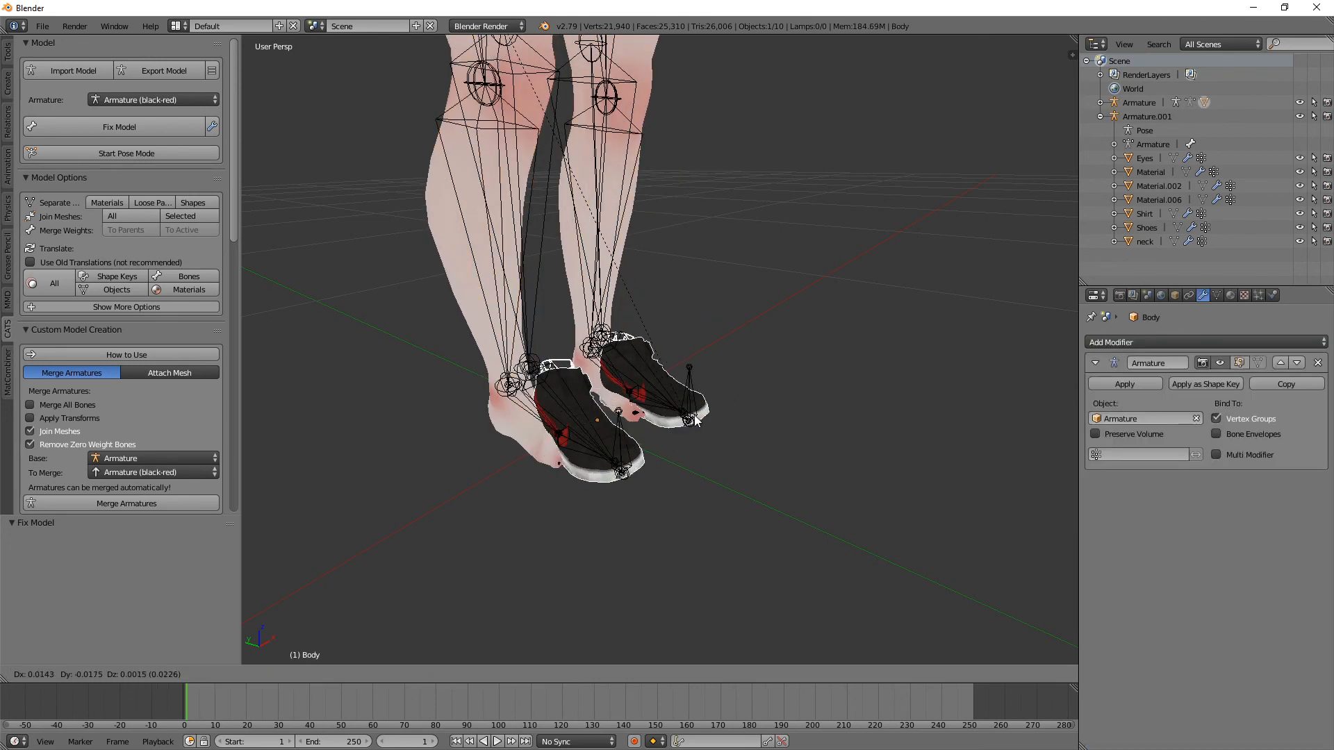
key("Escape")
Step: Move the shoe armature about 0.057 along the Y axis and scale it up to the size of the feet
left_click_drag(548, 409, 514, 405)
middle_click_drag(667, 369, 595, 375)
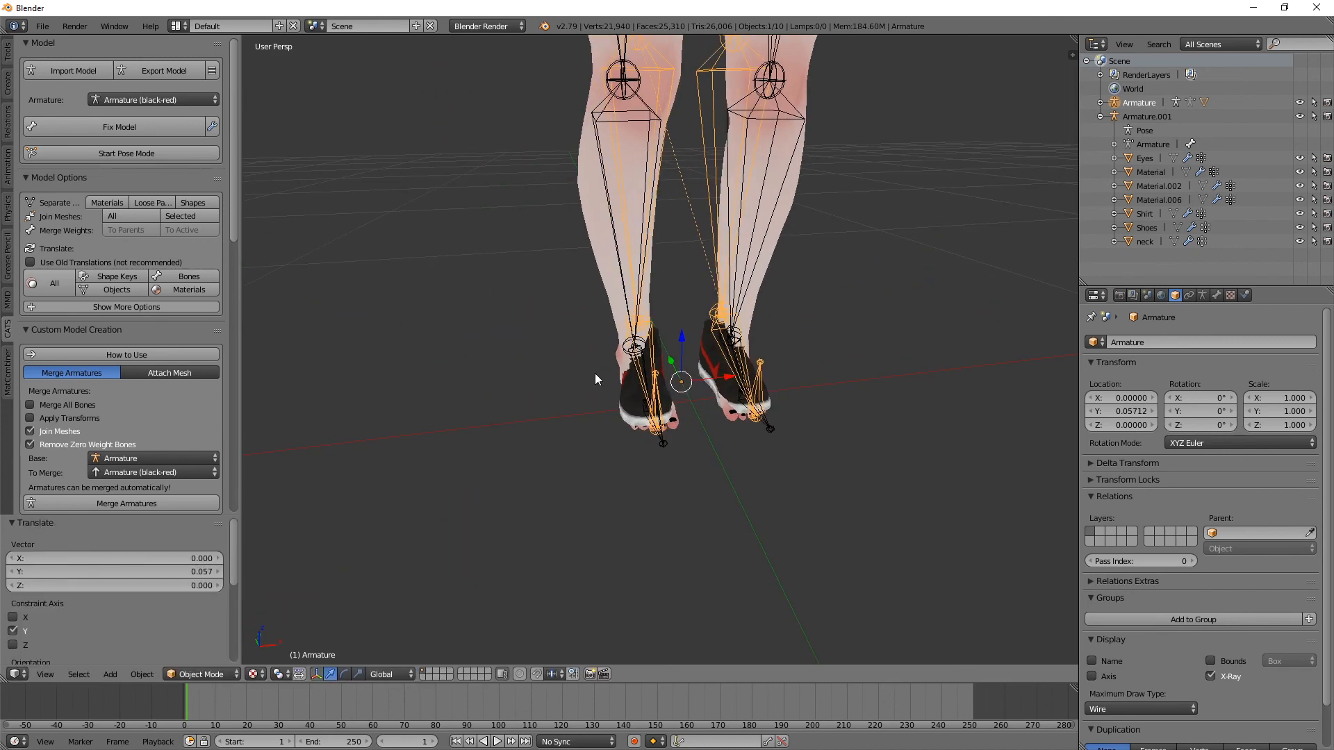
key("s")
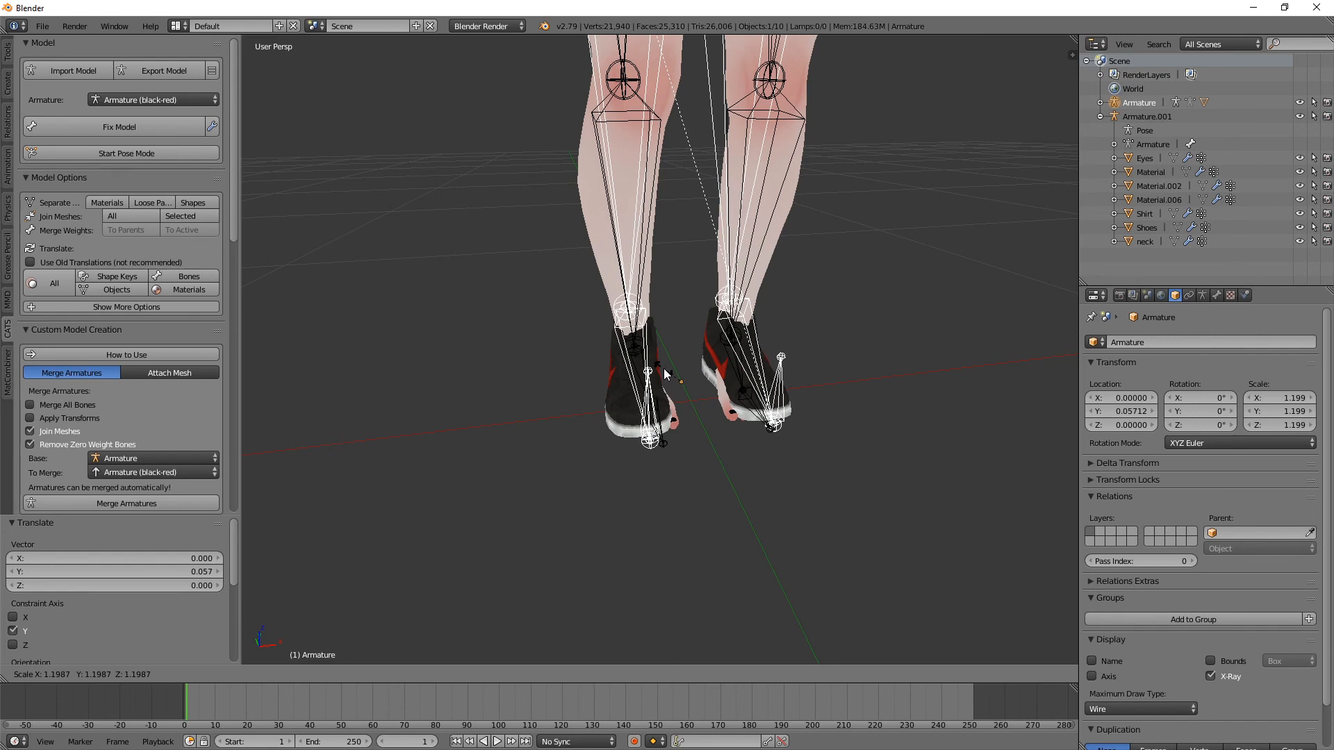
left_click(678, 378)
Step: Shift the enlarged shoe armature along the Y axis to line the shoes up with the feet
middle_click_drag(679, 378, 578, 333)
key("g")
key("y")
left_click(554, 361)
middle_click_drag(688, 312, 604, 300)
middle_click_drag(861, 320, 698, 309)
Step: Enter Edit Mode on the imported shoe mesh and pull a vertex at the back outward to cover the exposed heel
right_click(687, 461)
right_click(701, 445)
middle_click_drag(774, 428, 628, 435)
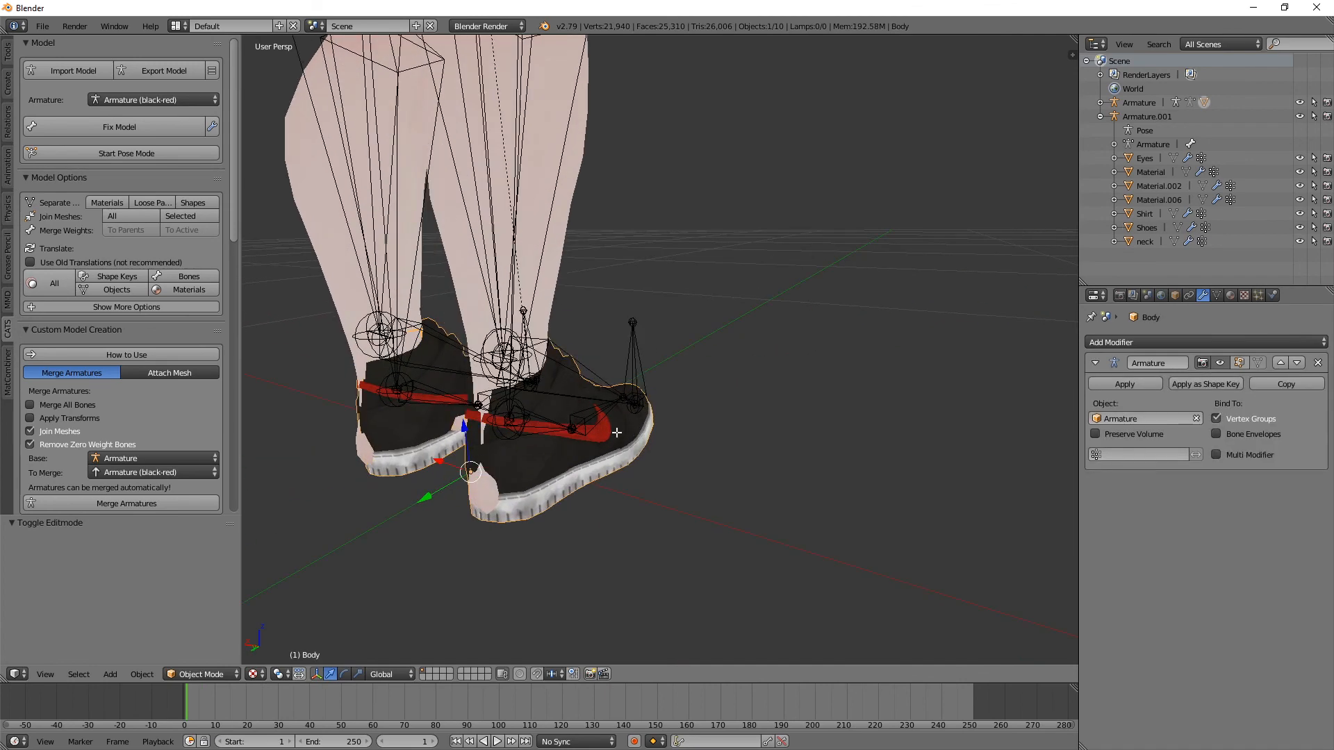
key("Tab")
middle_click_drag(542, 446, 640, 465)
right_click(750, 494)
left_click_drag(765, 519, 771, 526)
Step: Adjust more vertices at the back of the shoe so that it encloses the foot
middle_click_drag(724, 479, 938, 468)
scroll(938, 467, "down", 3)
right_click(786, 374)
mouse_move(831, 396)
left_mouse_down()
mouse_move(787, 384)
mouse_move(808, 396)
left_mouse_up()
right_click(773, 375)
right_click(766, 380)
middle_click_drag(808, 396, 675, 393)
Step: Reshape the remaining heel and ankle areas of the shoes to cover the feet, and return to Object Mode
right_click(463, 518)
middle_click_drag(462, 517, 519, 504)
right_click_drag(552, 515, 562, 515)
right_click(566, 514)
right_click(592, 512)
left_click_drag(606, 536, 611, 546)
right_click(579, 405)
left_click_drag(594, 421, 599, 429)
right_click(527, 386)
middle_click_drag(527, 387, 586, 398)
left_click_drag(593, 455, 586, 458)
key("Tab")
middle_click_drag(662, 425, 674, 452)
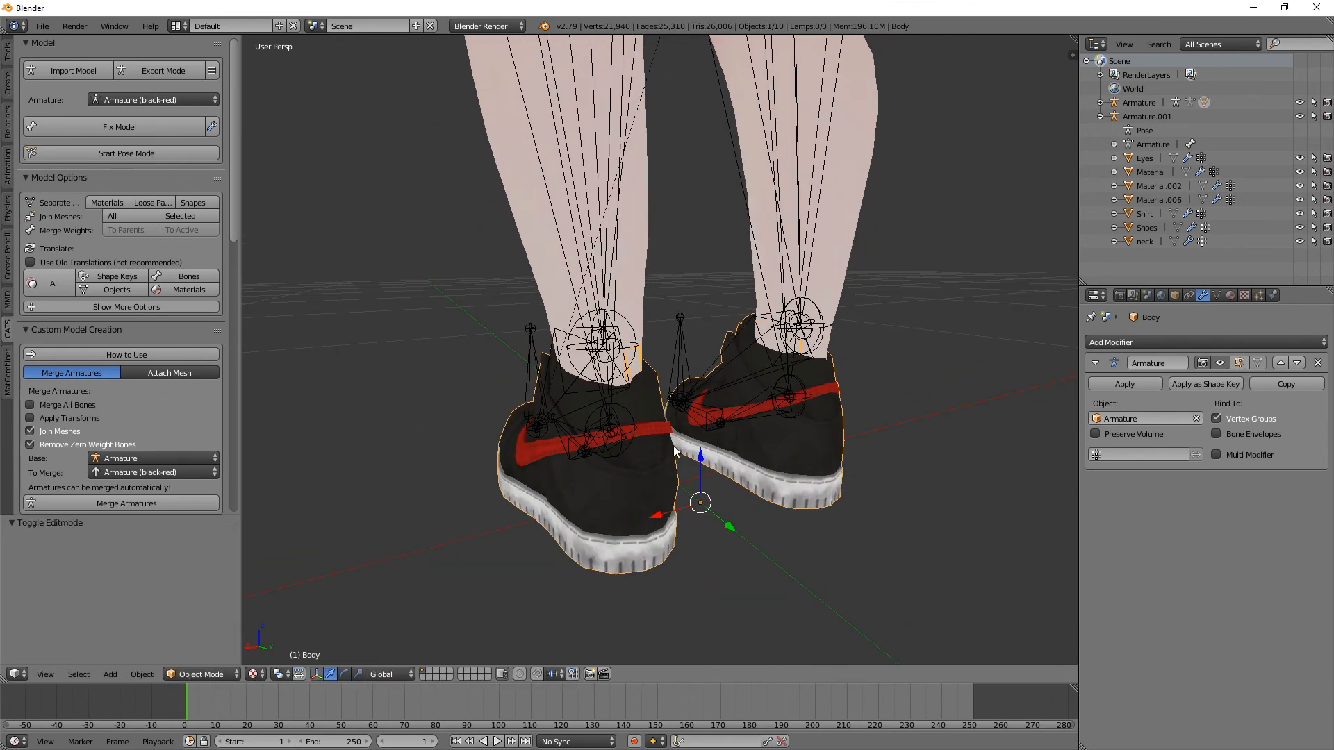
Step: Enter Edit Mode on the shoe mesh and enable proportional editing
key("Tab")
key("Tab")
key("Tab")
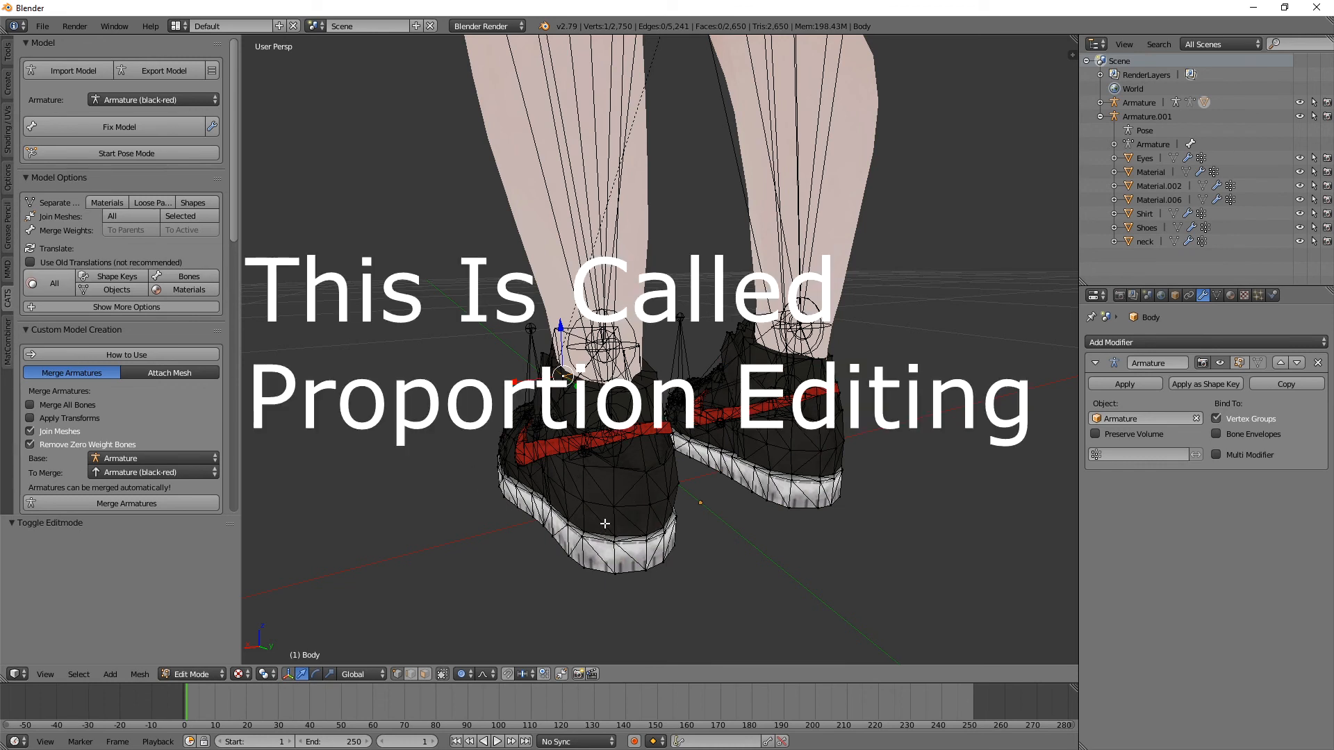
left_click(463, 676)
left_click(480, 645)
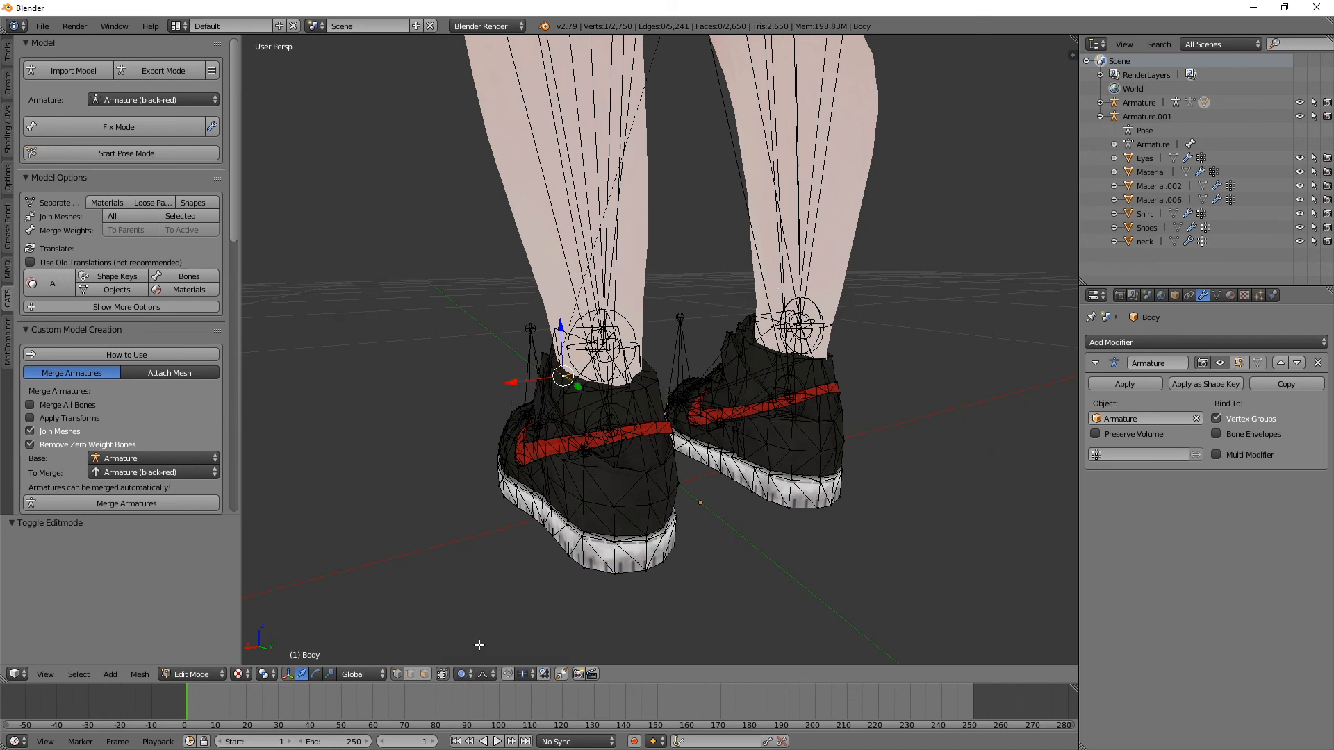
Step: Move a vertex on the shoe's heel by -0.006 along Y with smooth proportional editing, adjusting the influence radius
left_click(585, 468)
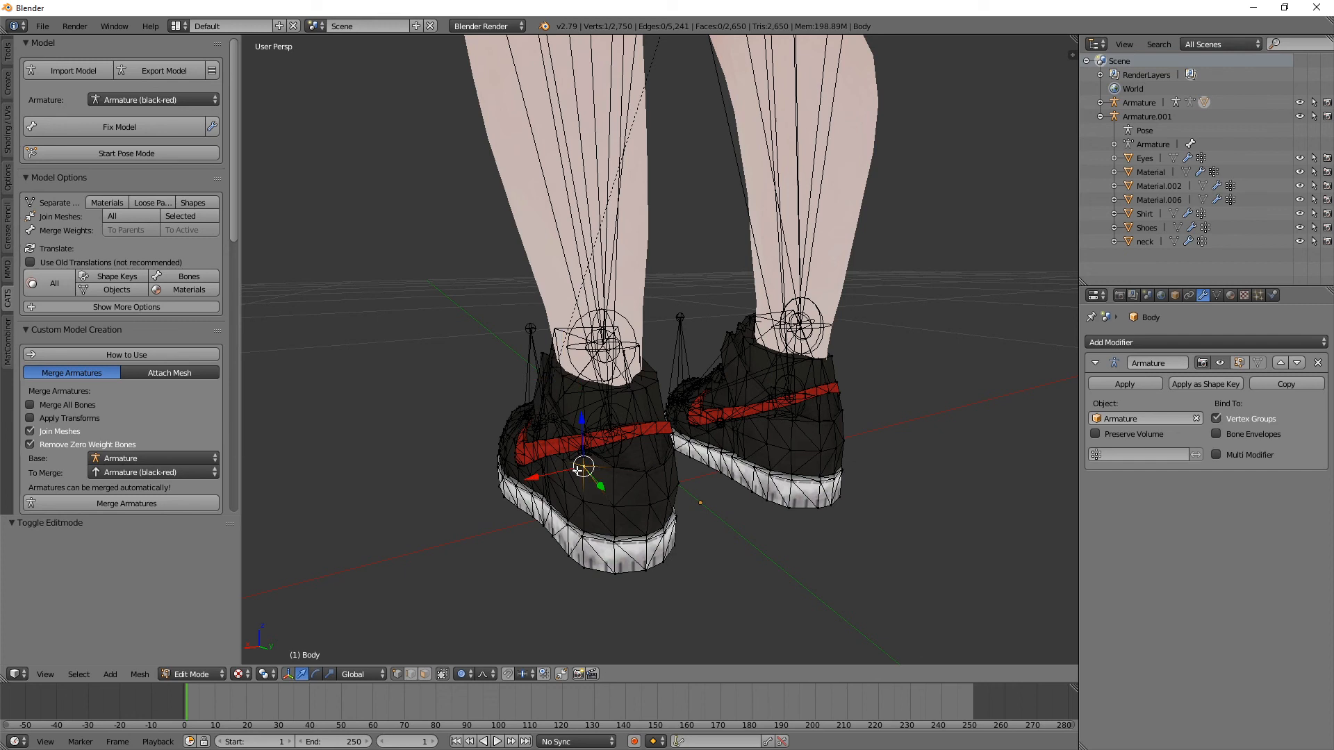
left_click_drag(602, 484, 604, 488)
scroll(603, 494, "down", 10)
scroll(603, 490, "up", 12)
scroll(605, 488, "up", 8)
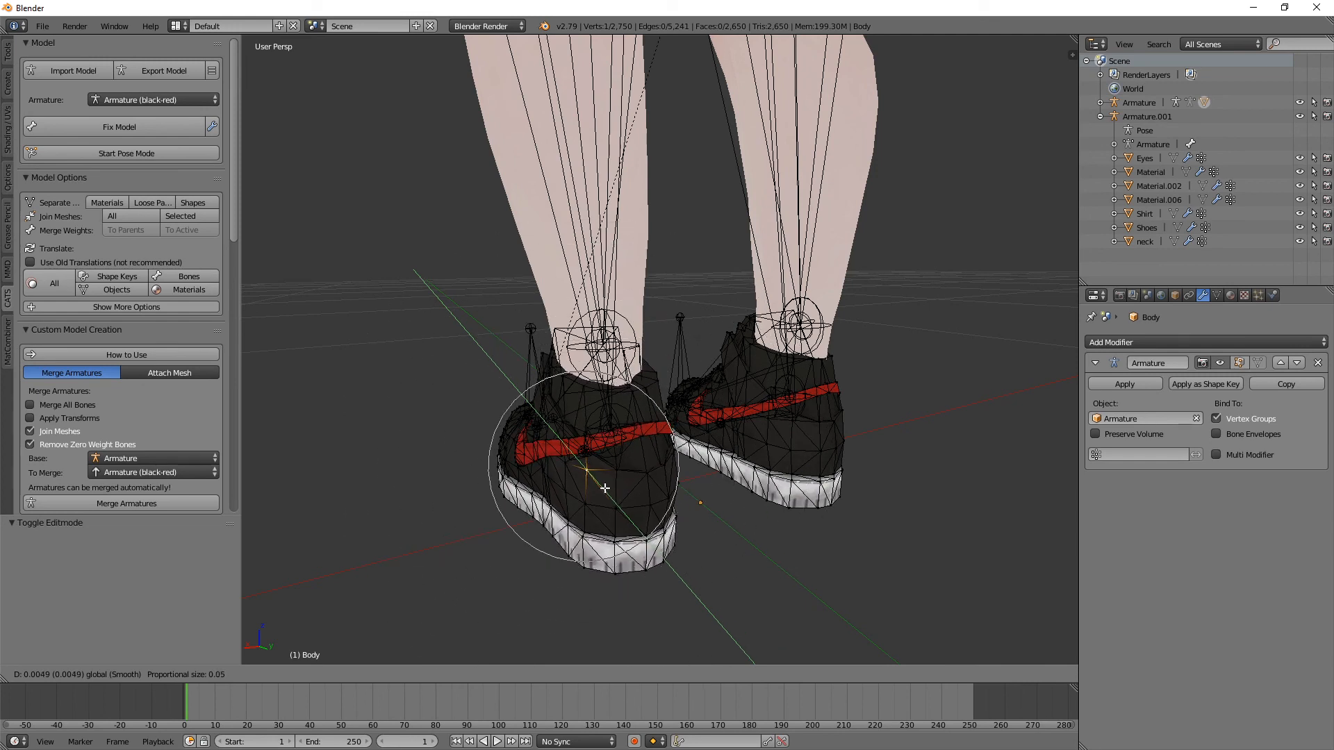
mouse_move(605, 488)
left_mouse_down()
mouse_move(726, 631)
mouse_move(606, 468)
left_mouse_up()
scroll(604, 474, "down", 15)
middle_click_drag(615, 451, 731, 448)
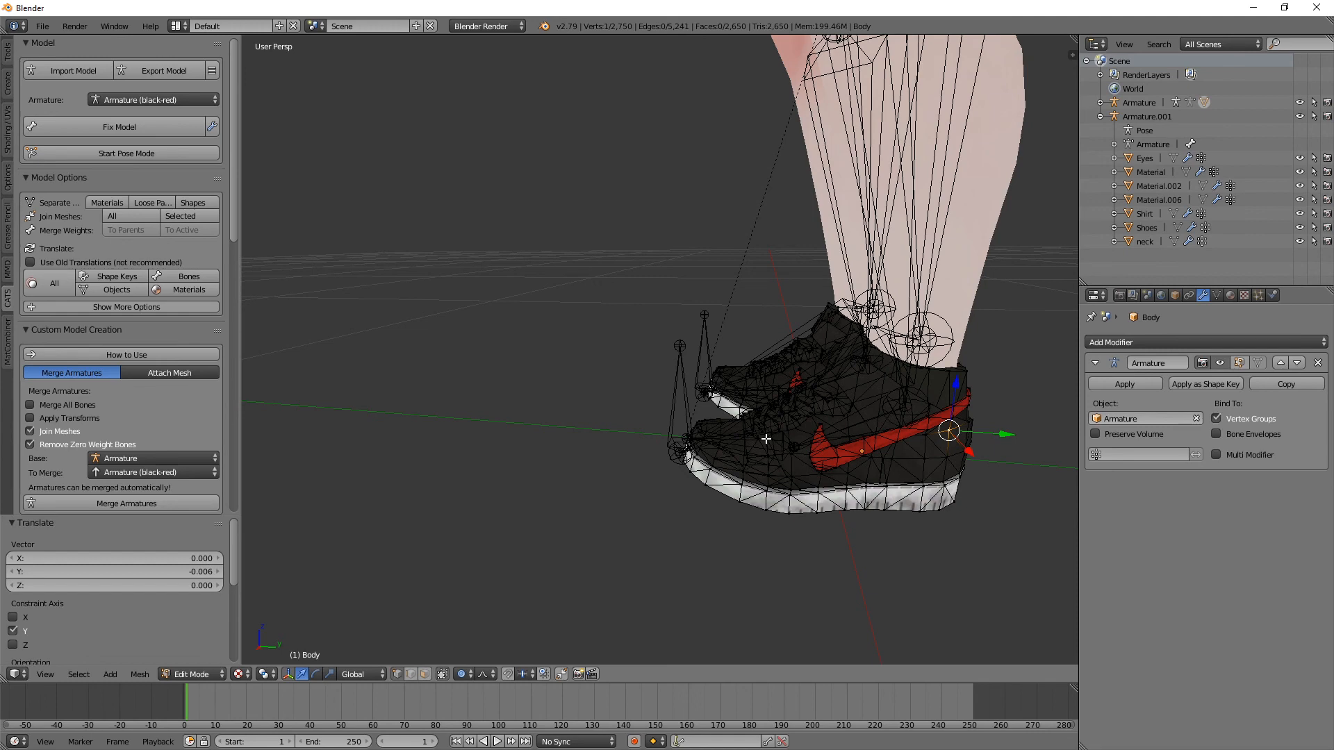
Step: Move a vertex on the shoe's back collar 0.007 along Y with proportional editing, and return to Object Mode
mouse_move(765, 439)
middle_mouse_down()
mouse_move(605, 433)
mouse_move(772, 444)
middle_mouse_up()
right_click(673, 410)
left_click_drag(805, 431, 811, 436)
middle_click_drag(811, 436, 524, 436)
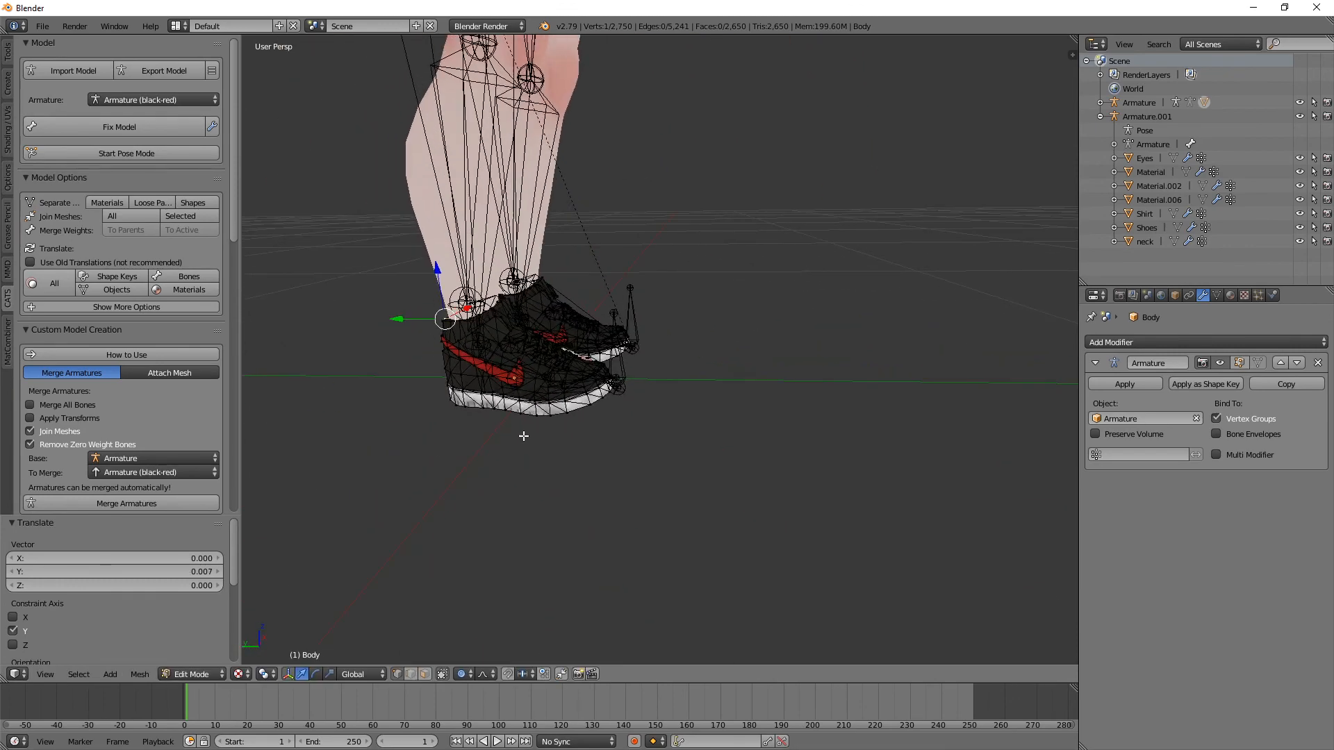
key("Tab")
middle_click_drag(641, 438, 705, 391)
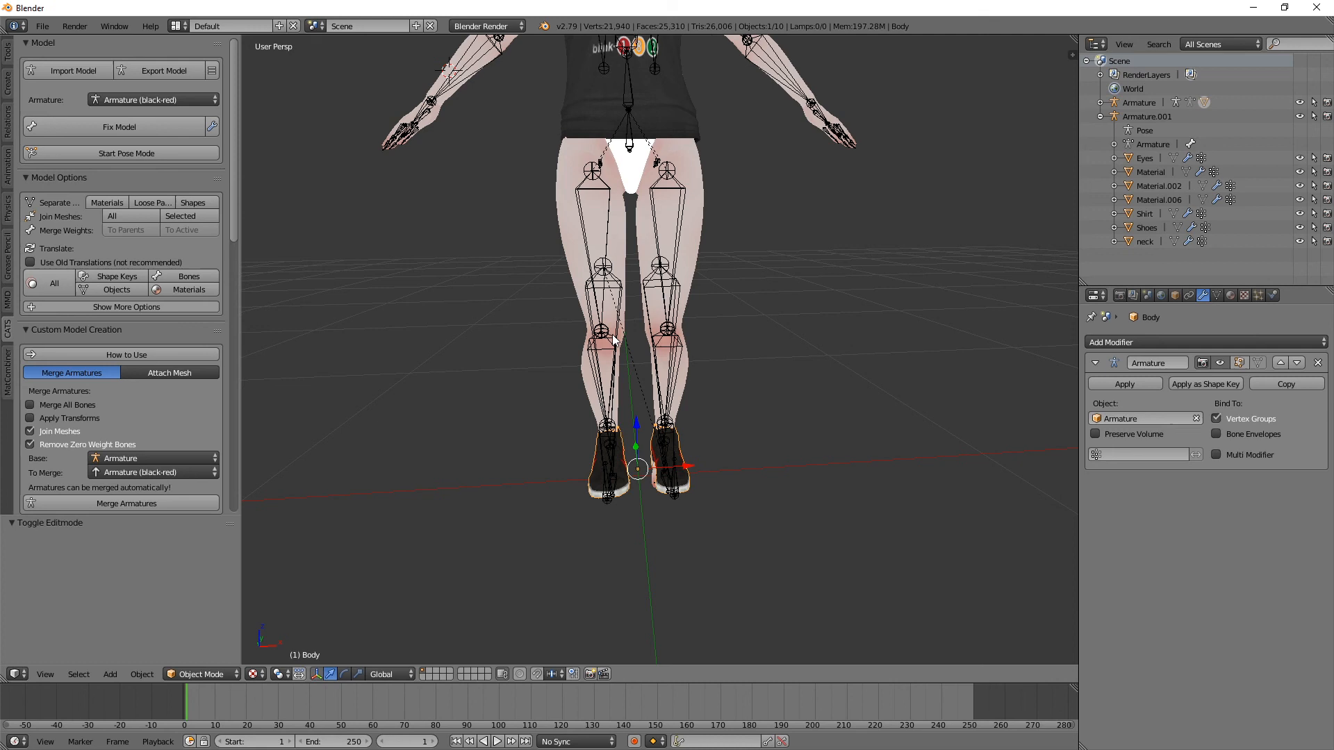
Step: Hide both armatures in the viewport and check the shirt and shoes on the avatar from several angles
left_click(1300, 103)
left_click(1300, 117)
scroll(973, 132, "down", 2)
middle_click_drag(968, 131, 564, 148)
scroll(511, 150, "up", 2)
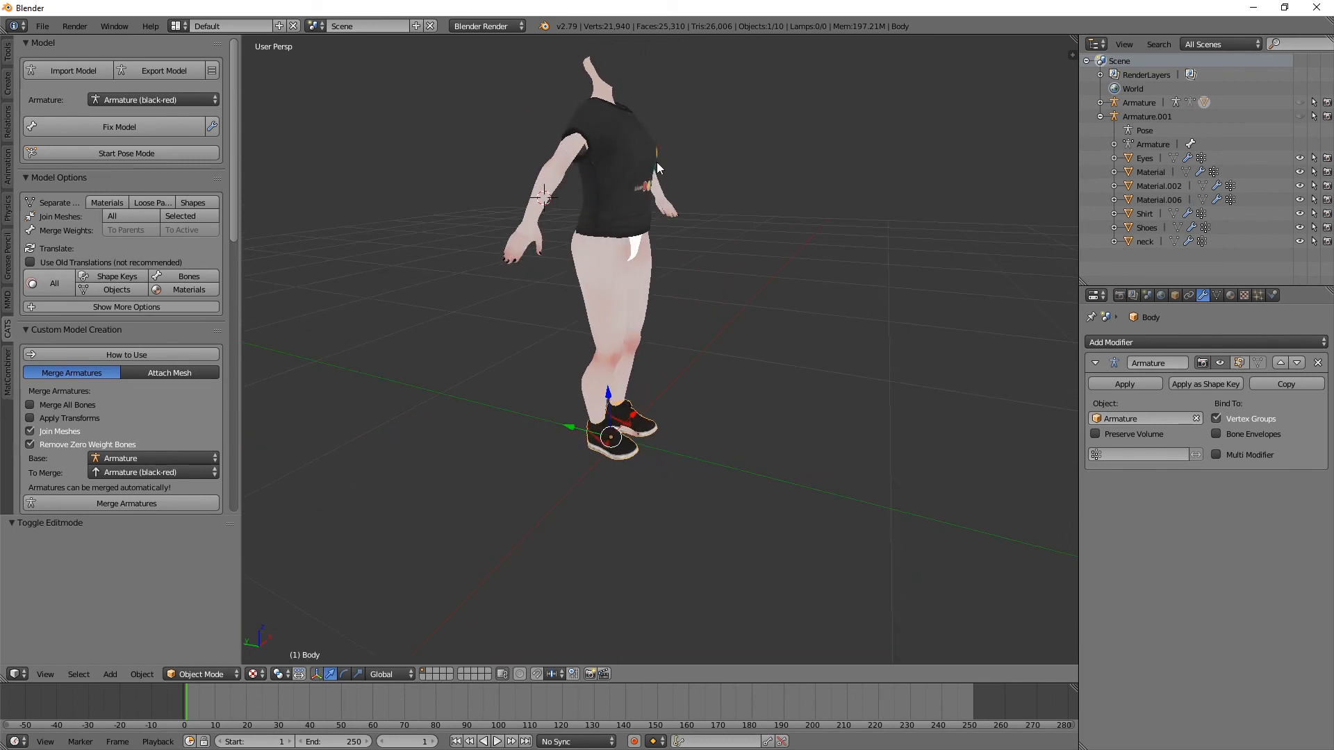
middle_click_drag(665, 165, 673, 268)
scroll(673, 270, "up", 2)
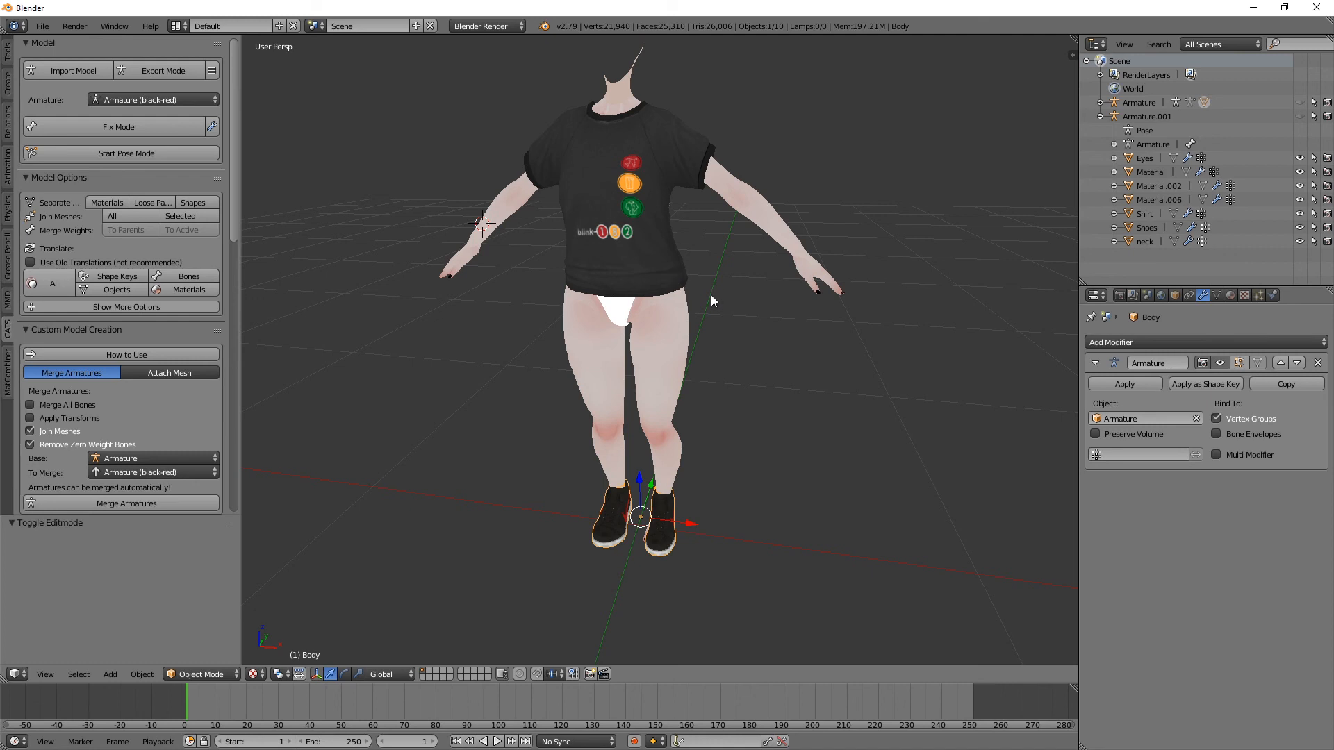
middle_click_drag(674, 415, 719, 302)
scroll(703, 340, "up", 4)
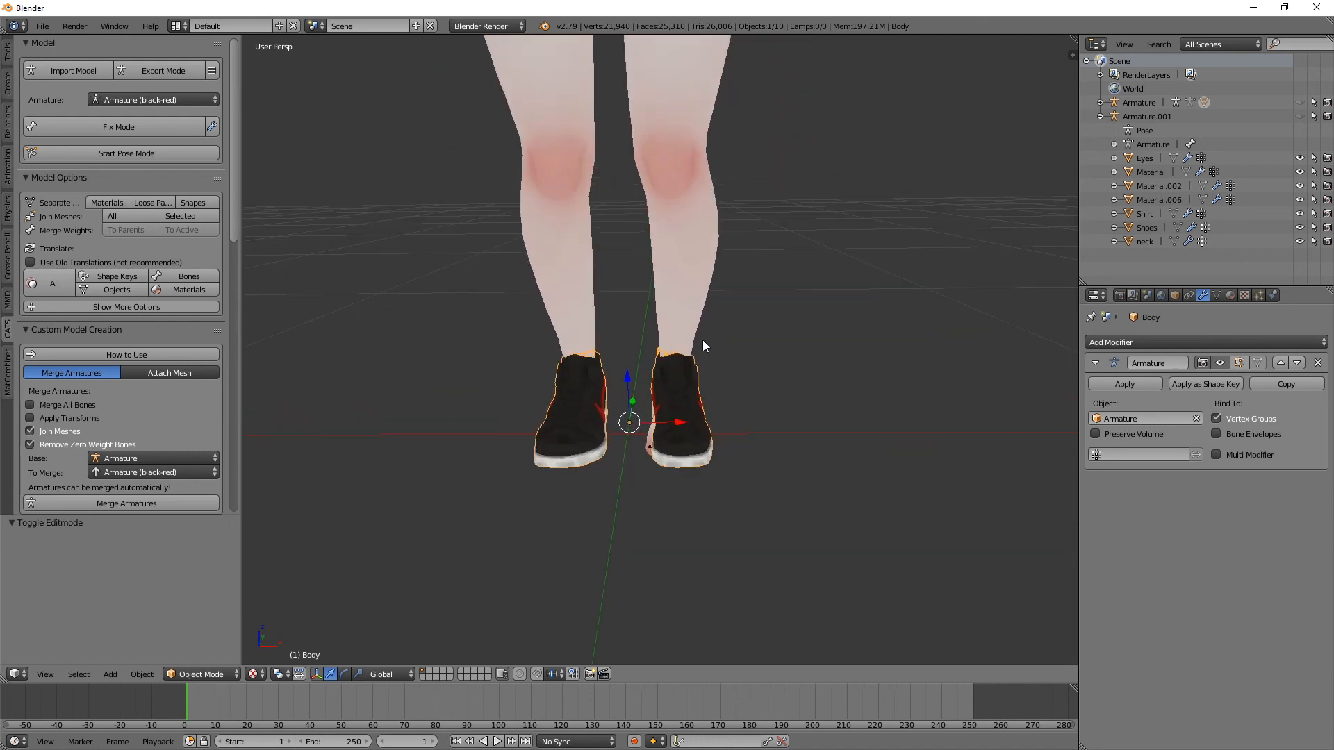
middle_click_drag(664, 395, 660, 433)
middle_click_drag(616, 422, 637, 420)
Step: Enter Edit Mode on the leg and body mesh Material.002 and allow selecting vertices hidden behind the surface
right_click(599, 455)
right_click(588, 312)
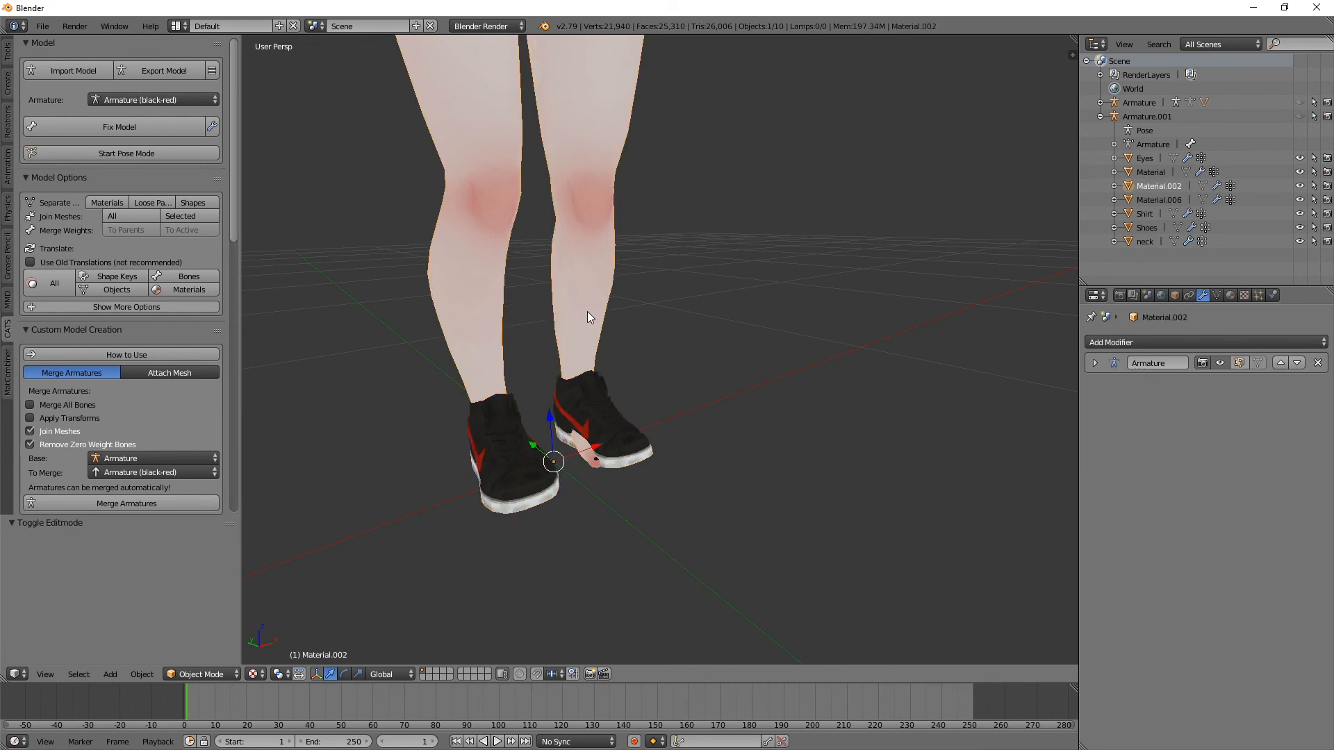
key("Tab")
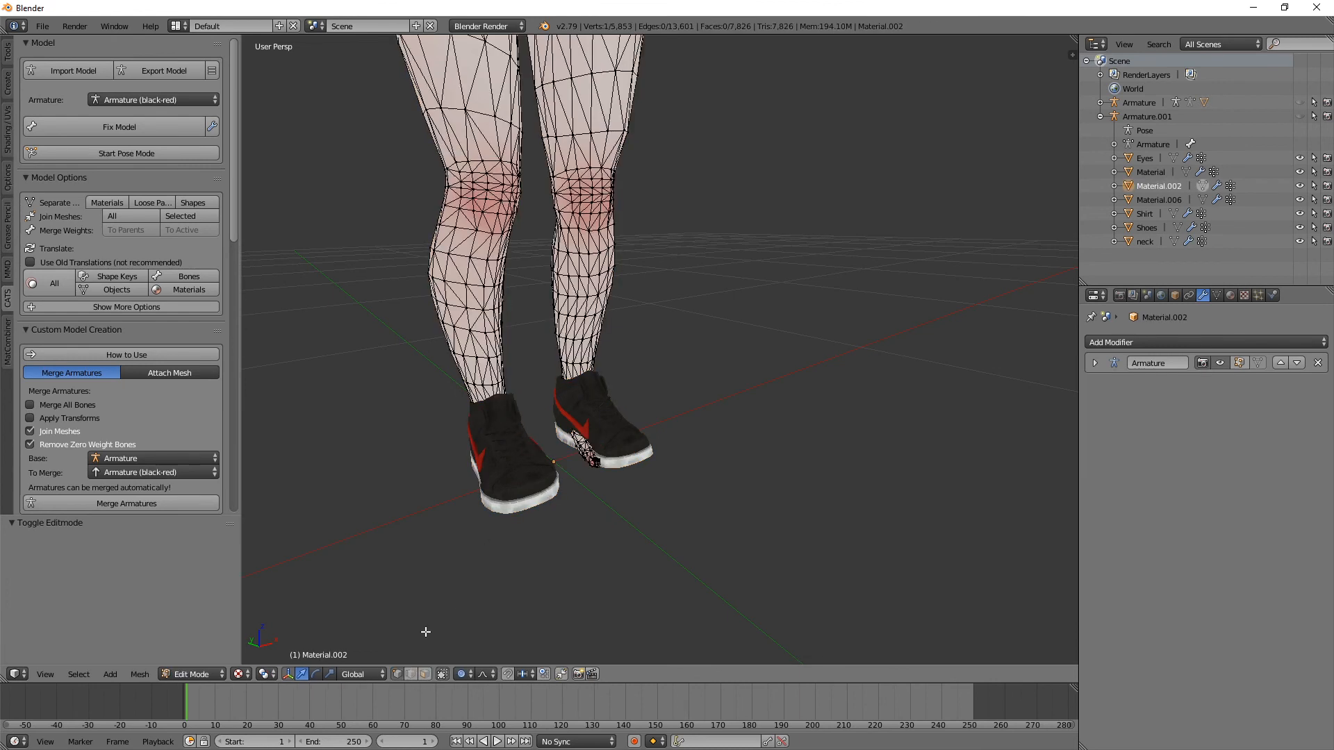
left_click(442, 675)
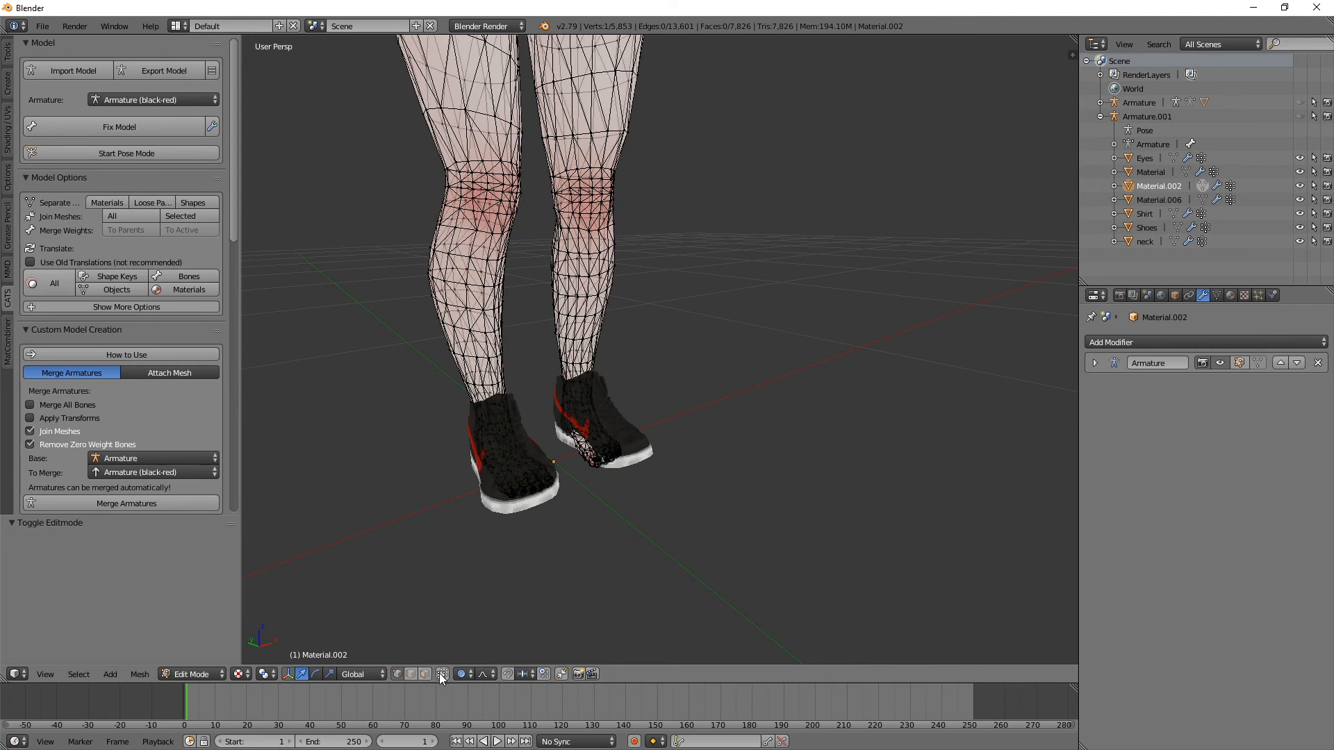
Step: Box-select the vertices of both feet inside the shoes, delete them, and return to Object Mode
middle_click_drag(446, 426, 417, 390)
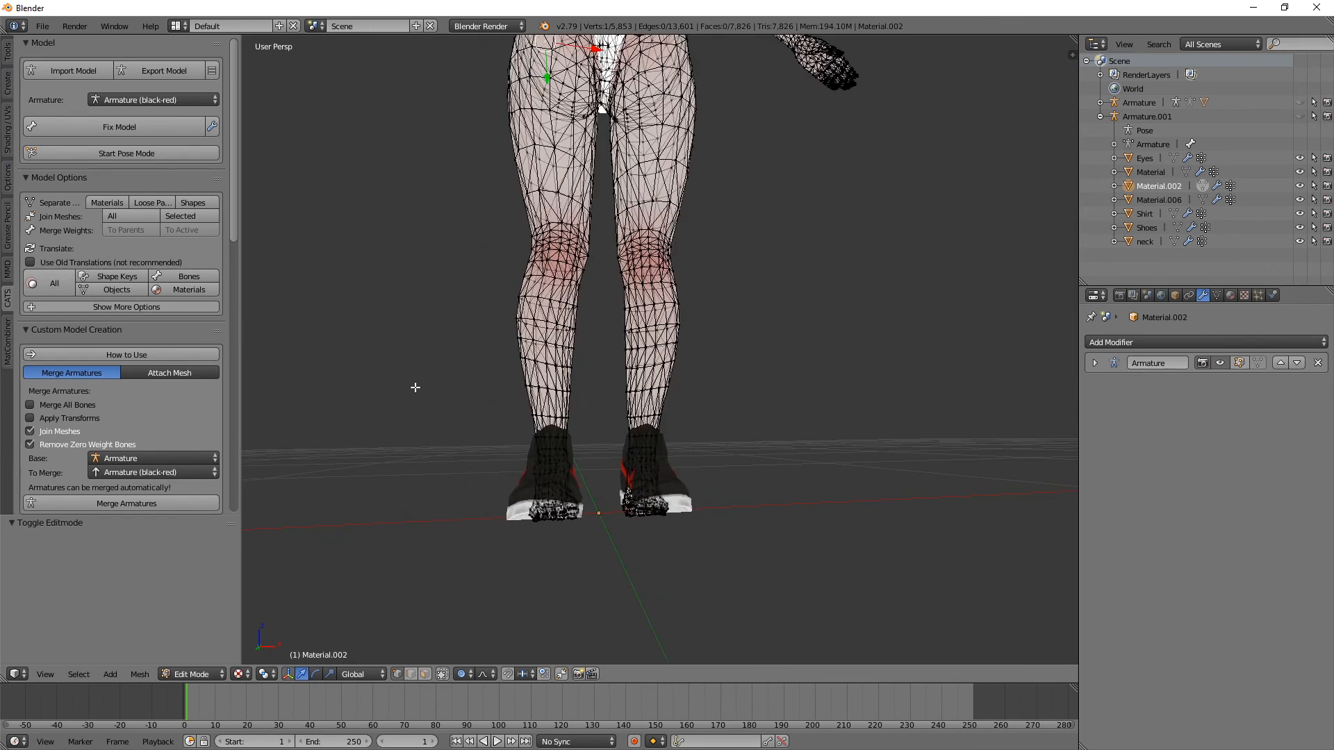
key("b")
left_click_drag(440, 544, 769, 457)
key("x")
left_click(671, 507)
middle_click_drag(671, 508, 729, 533)
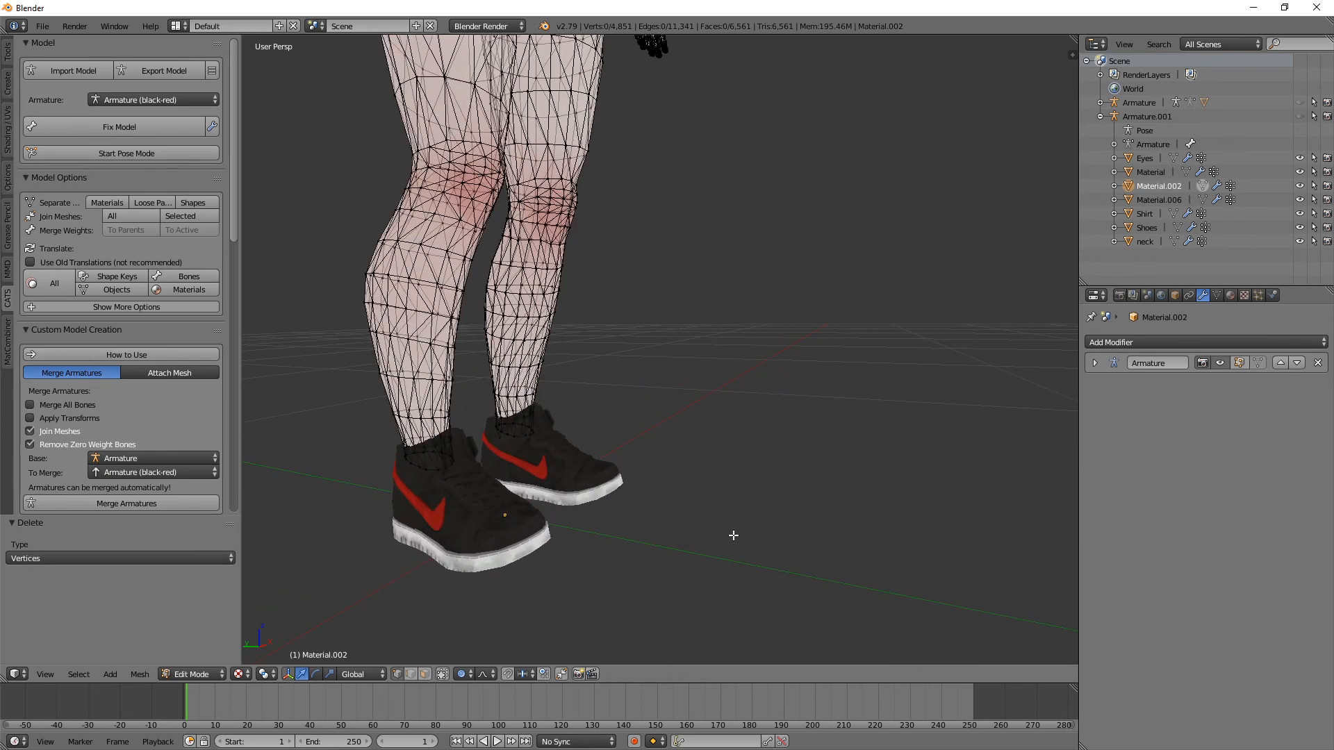
key("Tab")
Step: Move the shoes about -0.38 along X to check the trimmed legs, and undo the move
scroll(665, 509, "down", 6)
middle_click_drag(662, 502, 602, 465)
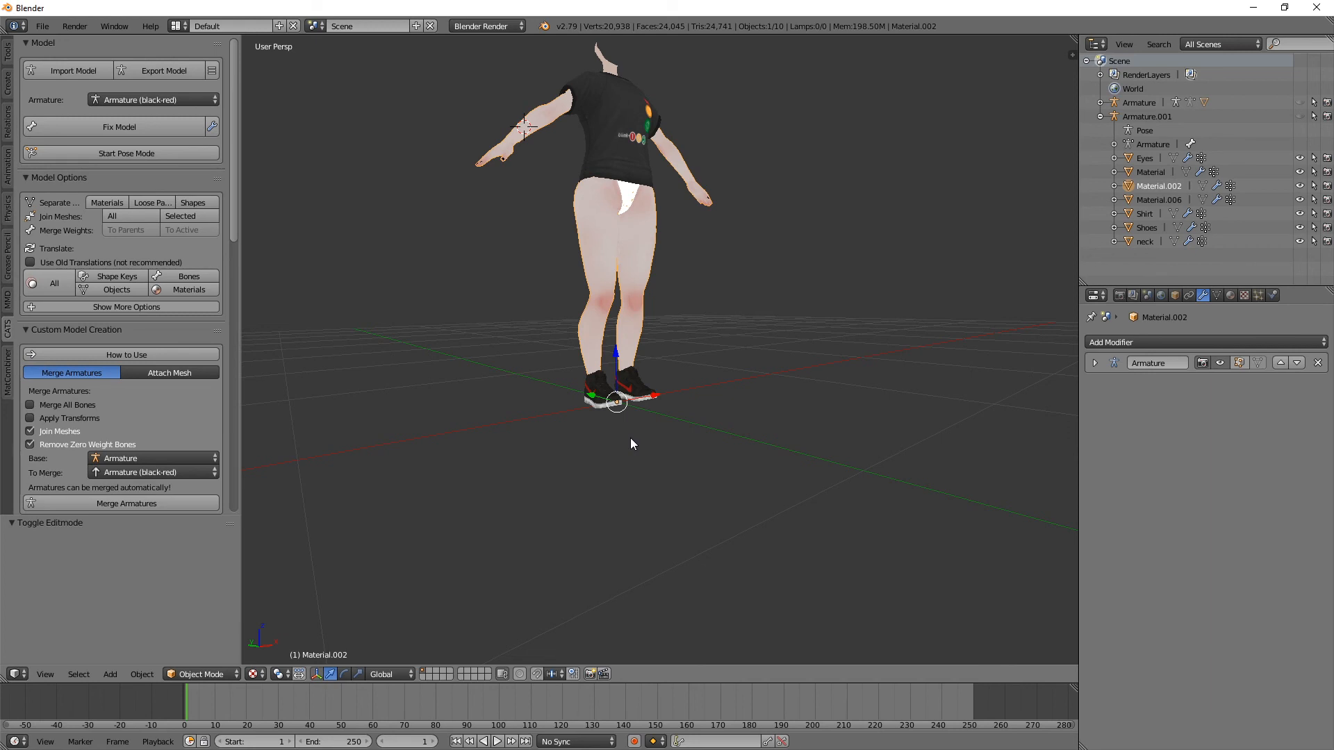
middle_click_drag(631, 439, 617, 447)
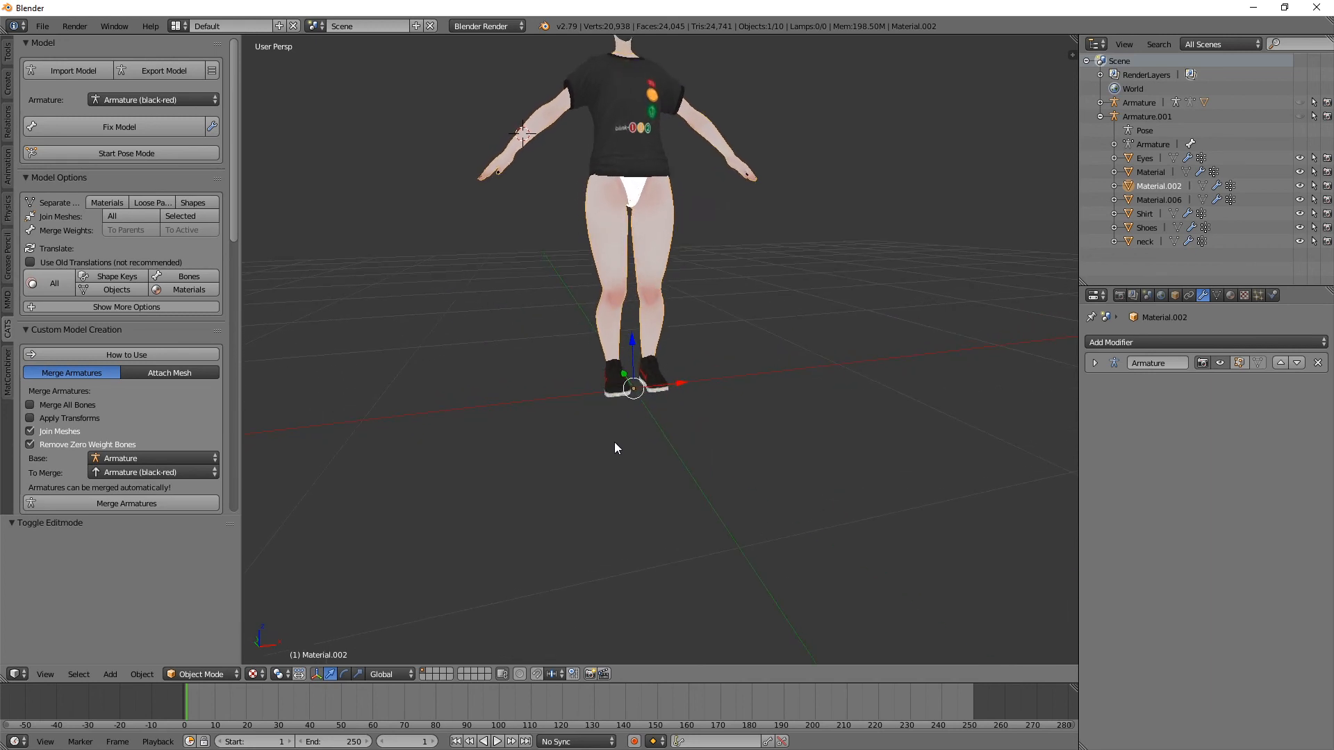
right_click(606, 382)
key("g")
key("x")
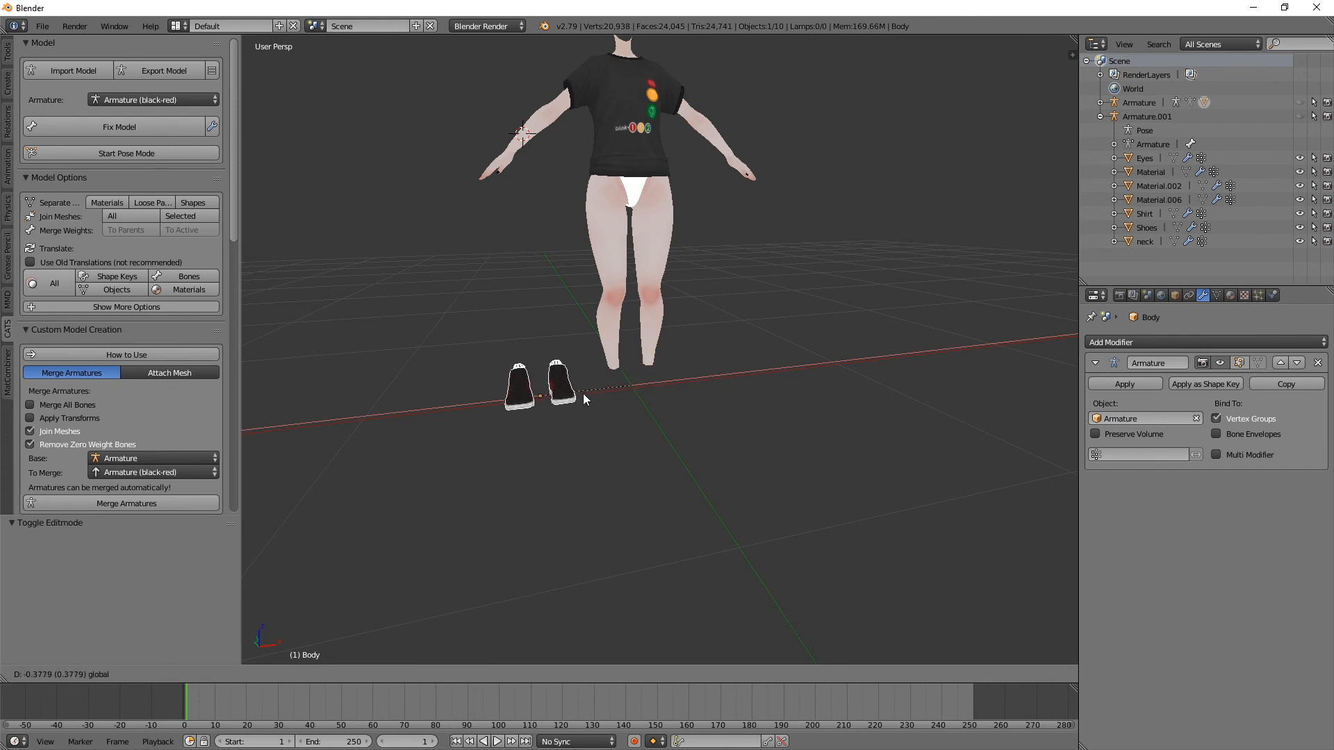
left_click(583, 394)
key("ctrl+z")
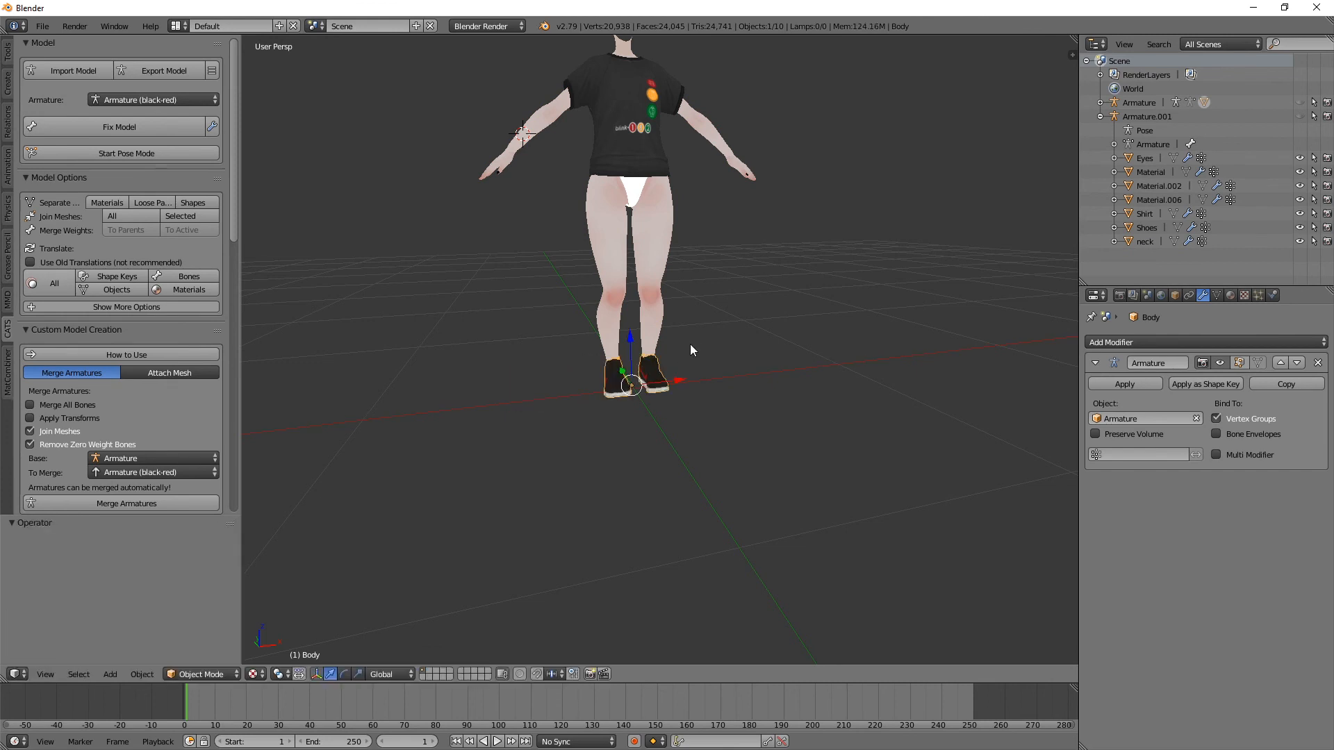
Step: Check the whole dressed avatar and expand the CATS Optimization options
middle_click_drag(692, 319, 698, 495, "shift")
scroll(698, 495, "up", 2)
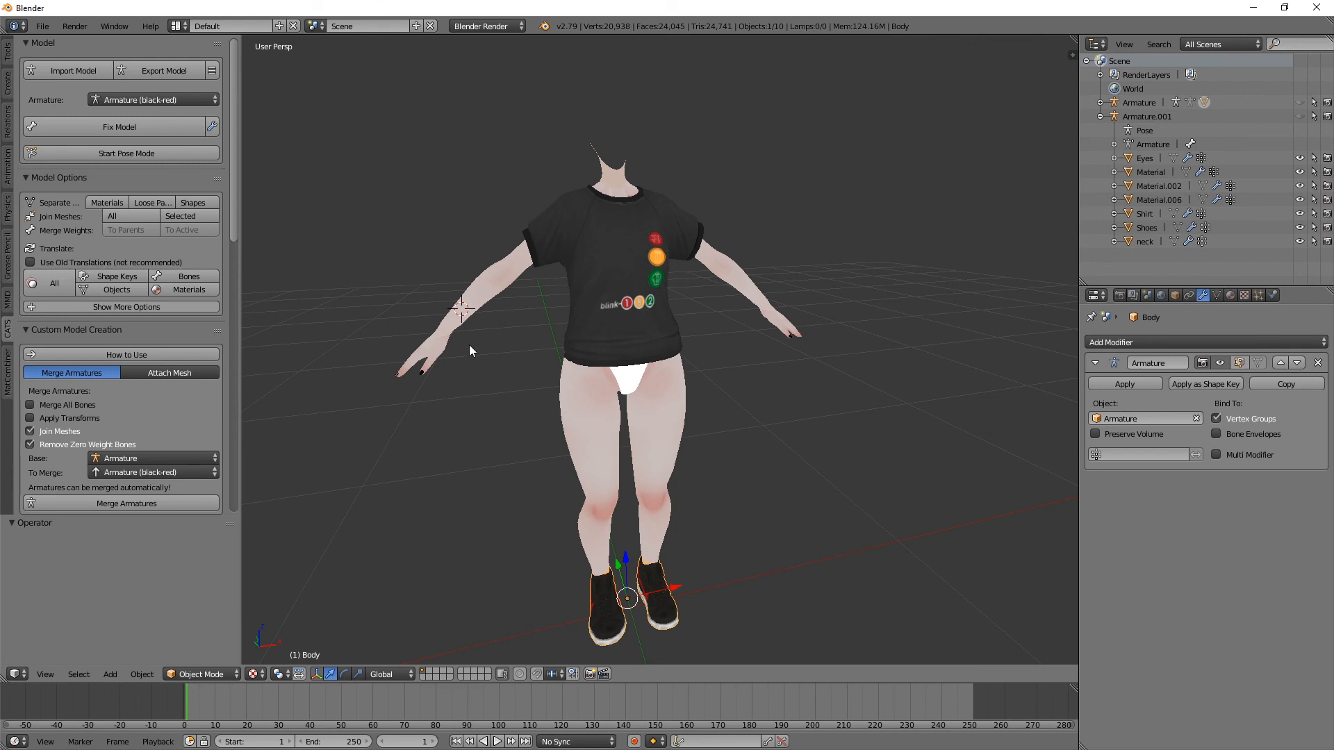
scroll(617, 335, "down", 1)
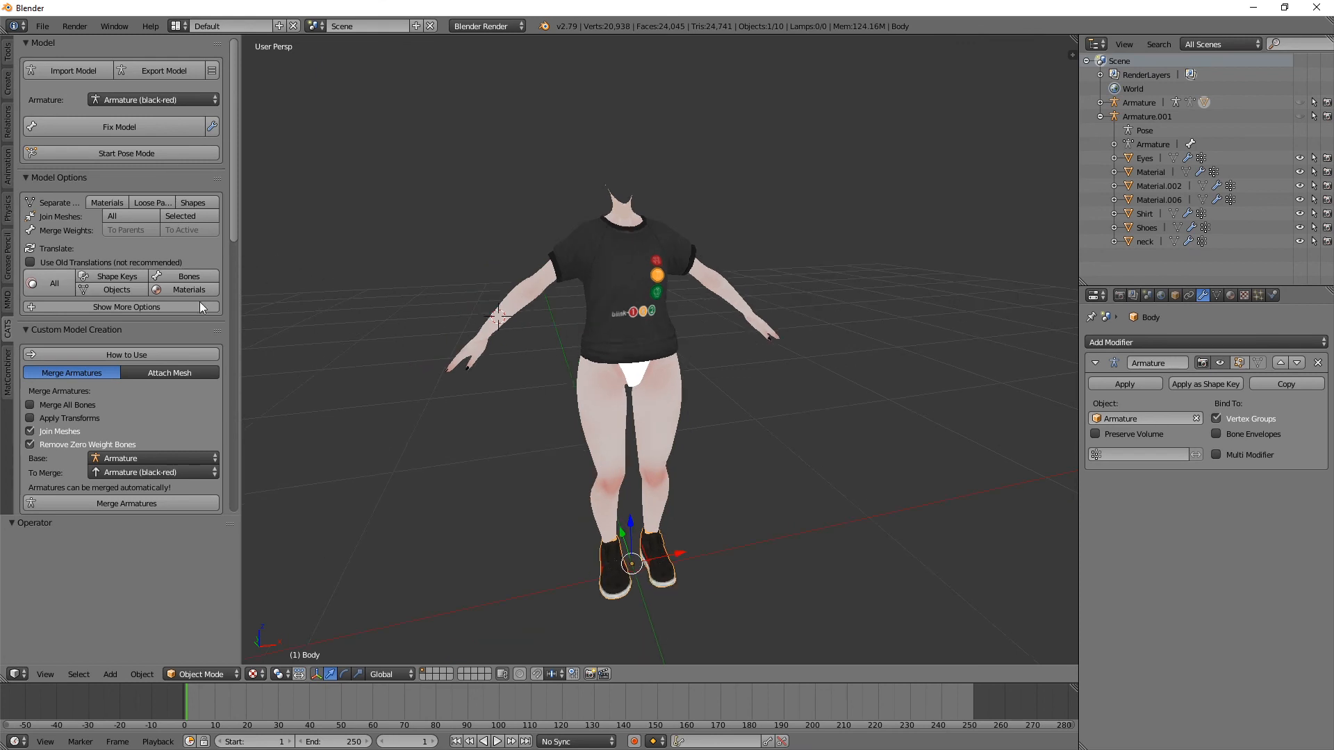
scroll(86, 328, "down", 8)
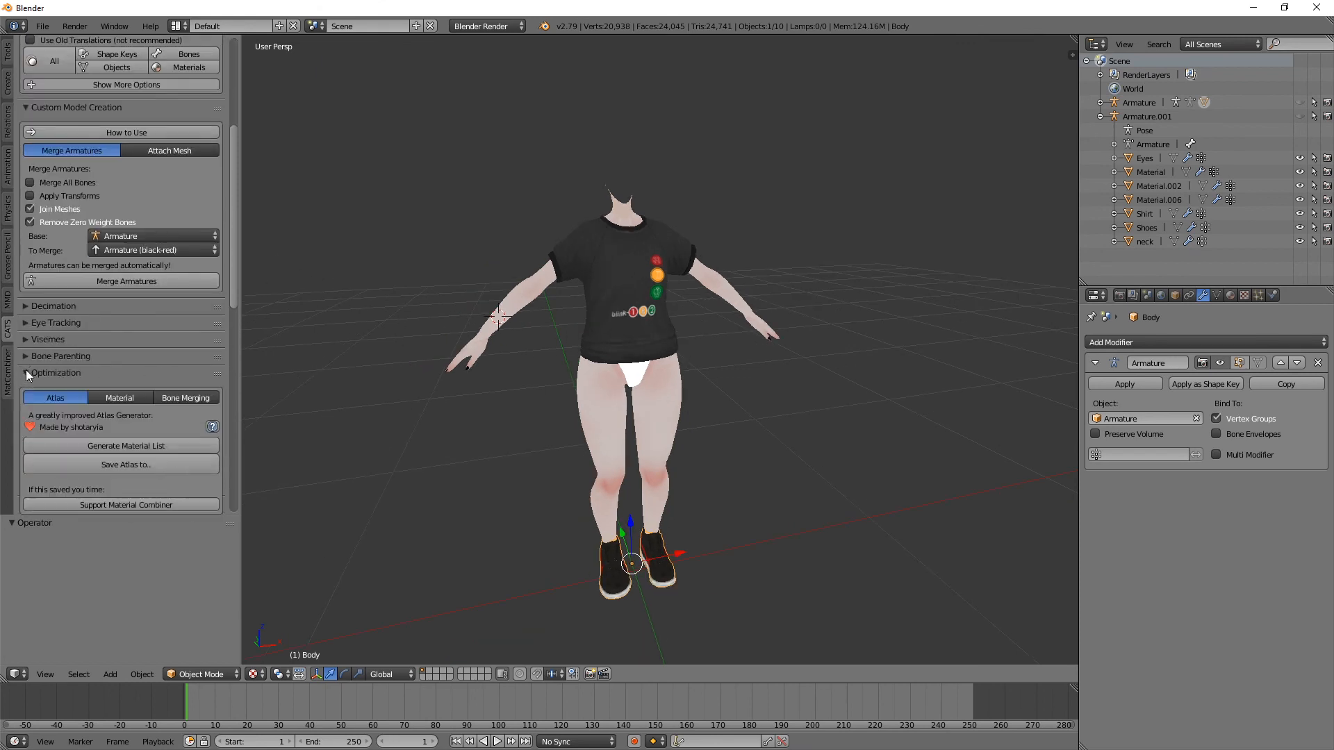
left_click(26, 373)
scroll(90, 368, "down", 3)
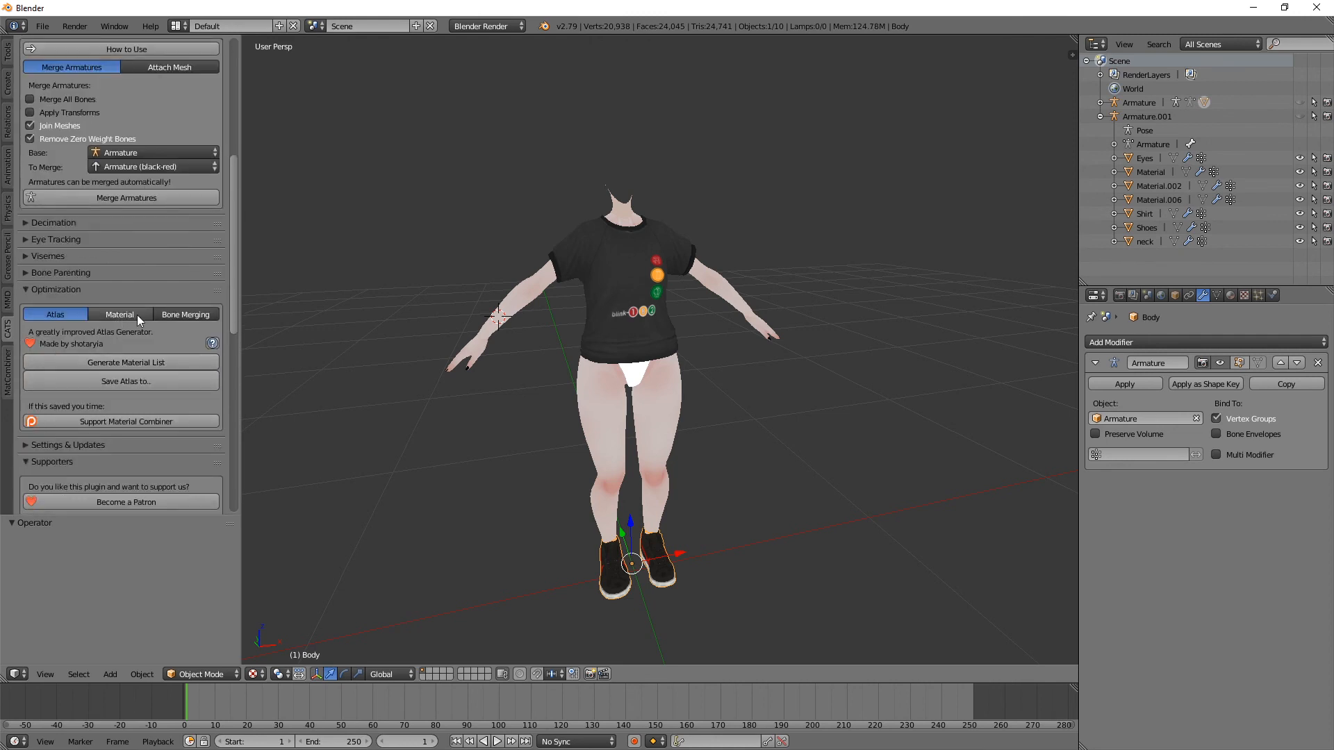